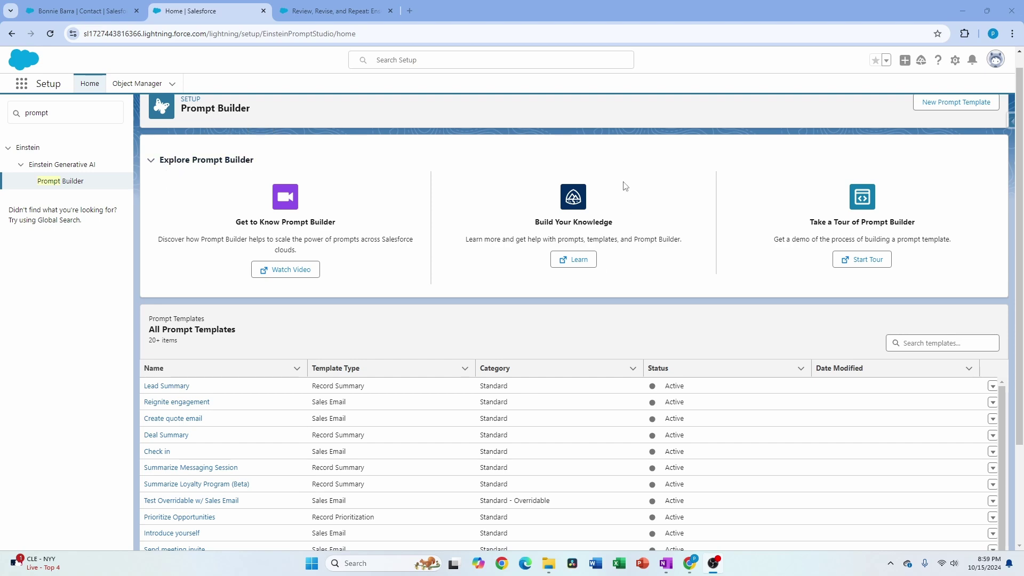
Step: Open the Check in prompt template, starting a Save As copy and then dismissing it
scroll(860, 336, down, 1)
scroll(938, 268, up, 2)
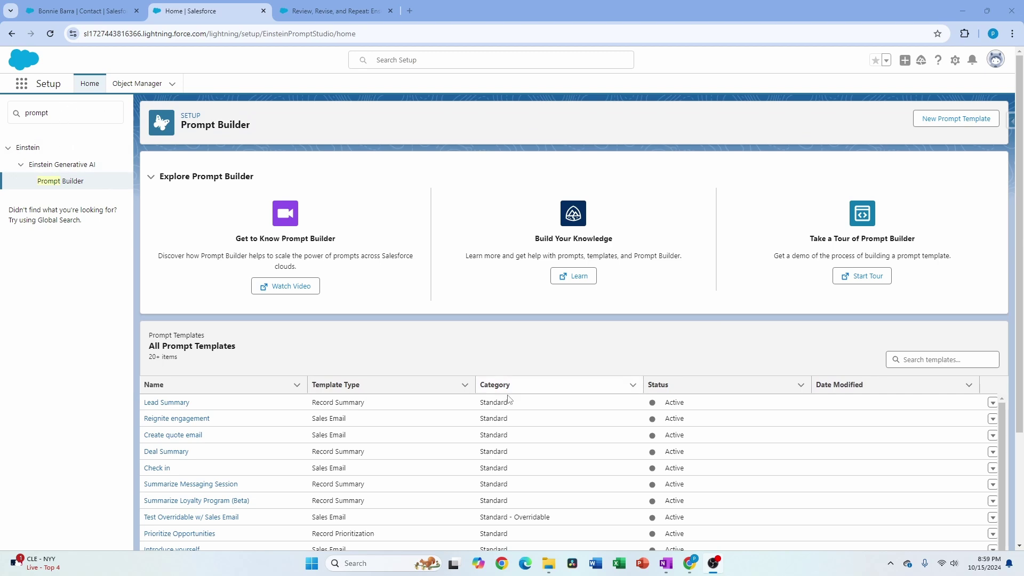
scroll(459, 437, down, 1)
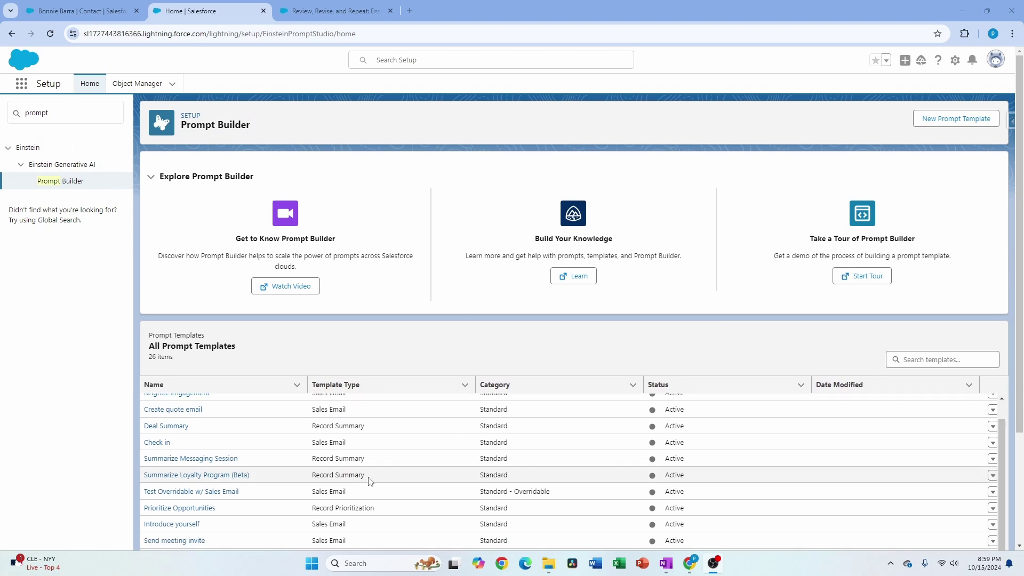
scroll(368, 480, down, 3)
scroll(372, 480, up, 3)
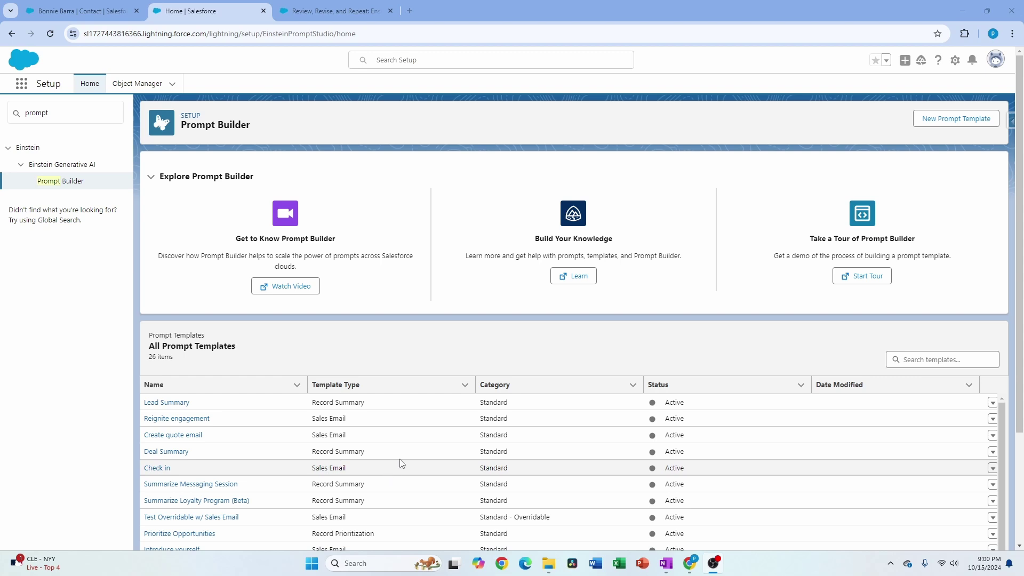
click(161, 470)
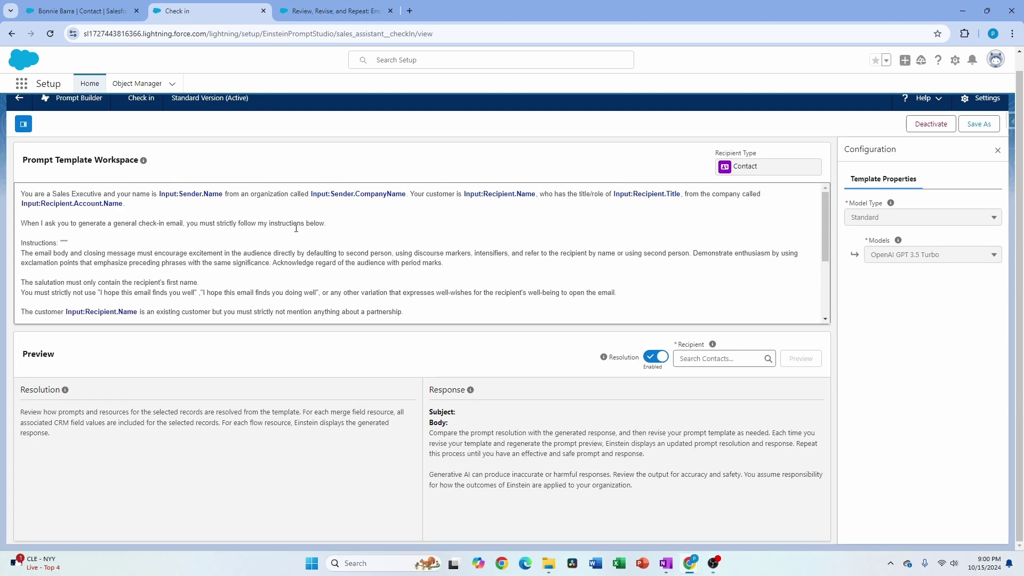
click(979, 124)
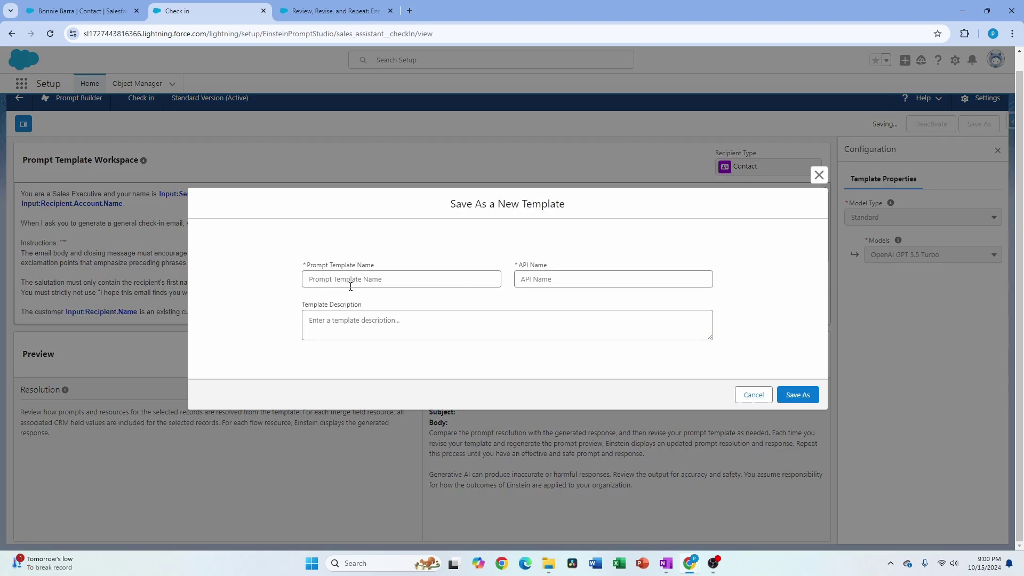
click(819, 175)
scroll(101, 288, down, 5)
scroll(30, 216, up, 5)
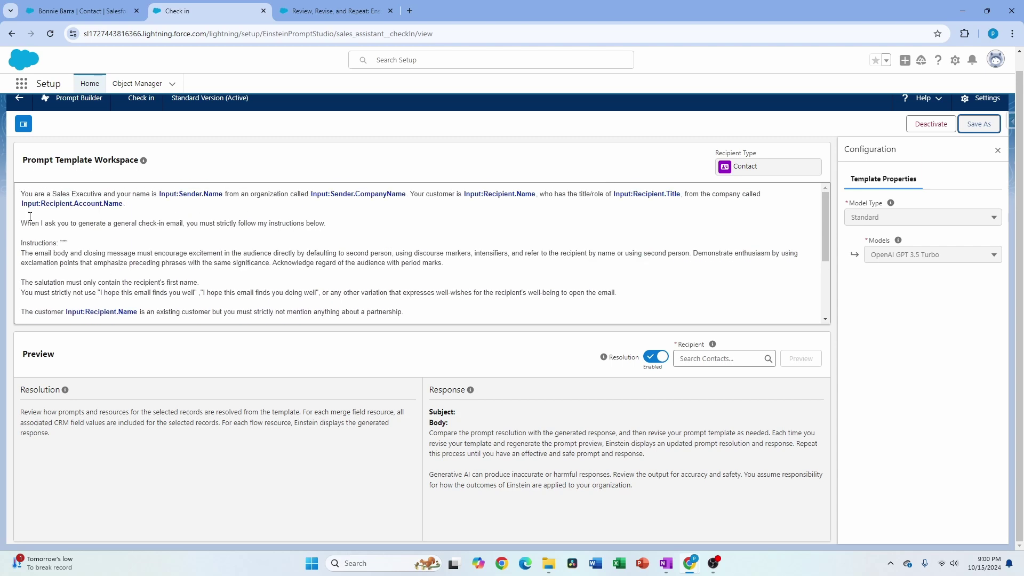
scroll(108, 268, up, 1)
Step: Review the Check in prompt's opening paragraph, check-in email line and final instruction
triple_click(139, 227)
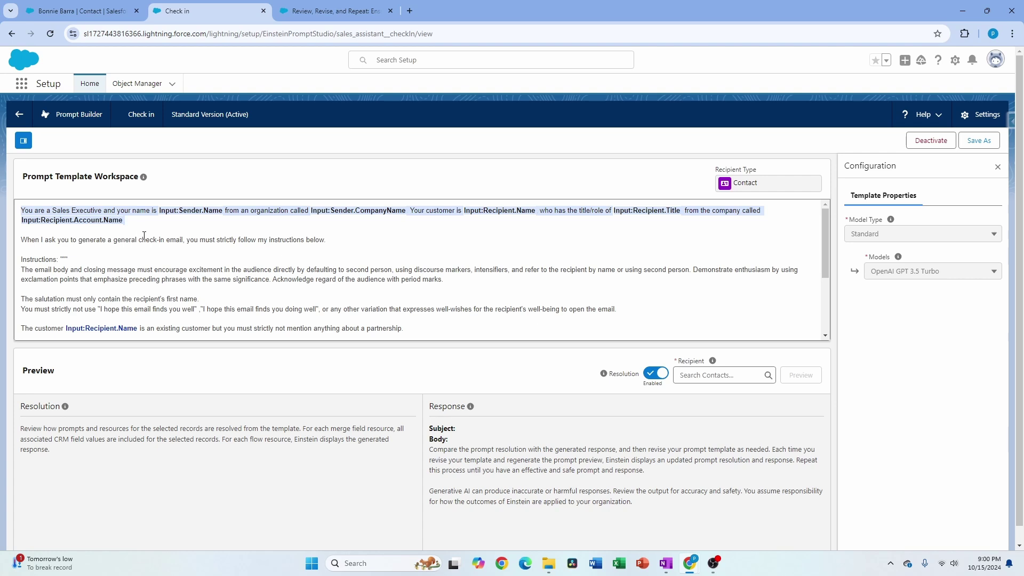
drag(21, 210, 137, 216)
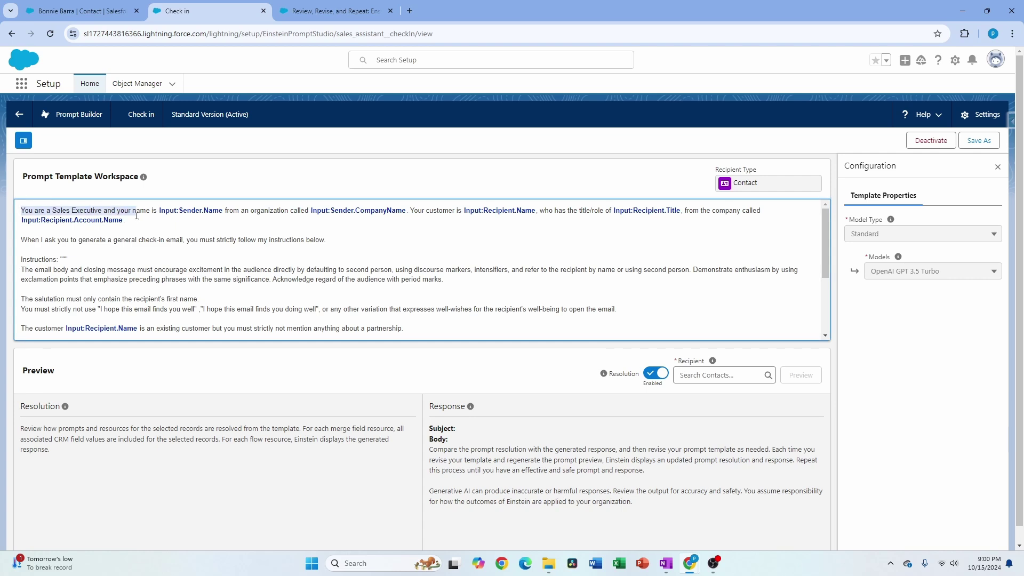
triple_click(137, 215)
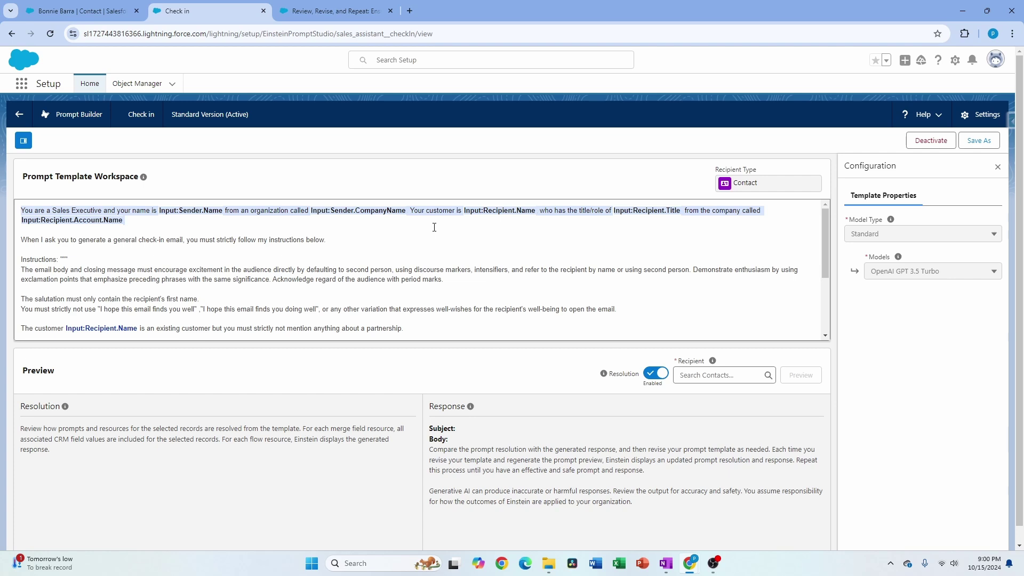
drag(21, 239, 378, 241)
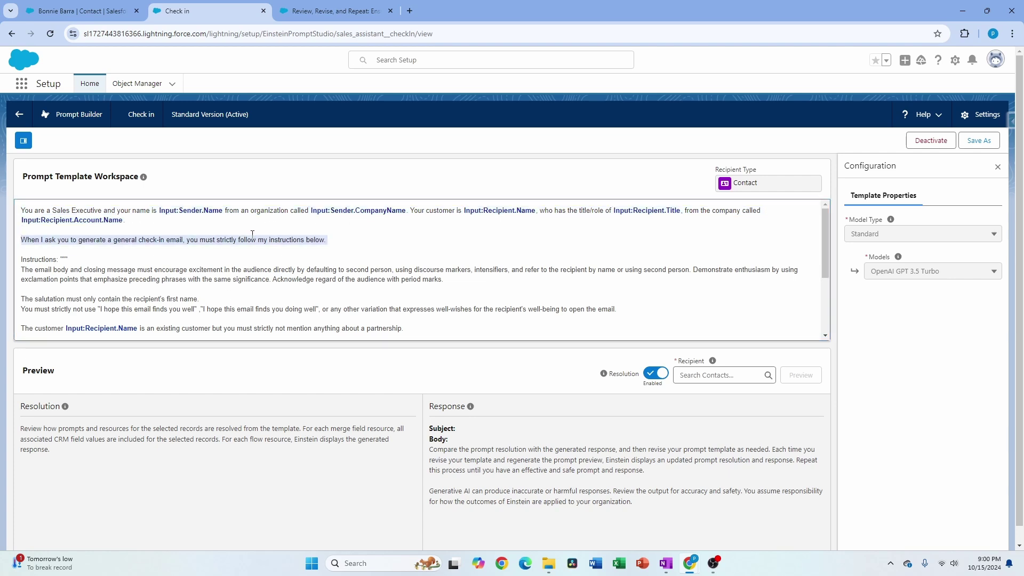
scroll(268, 305, down, 2)
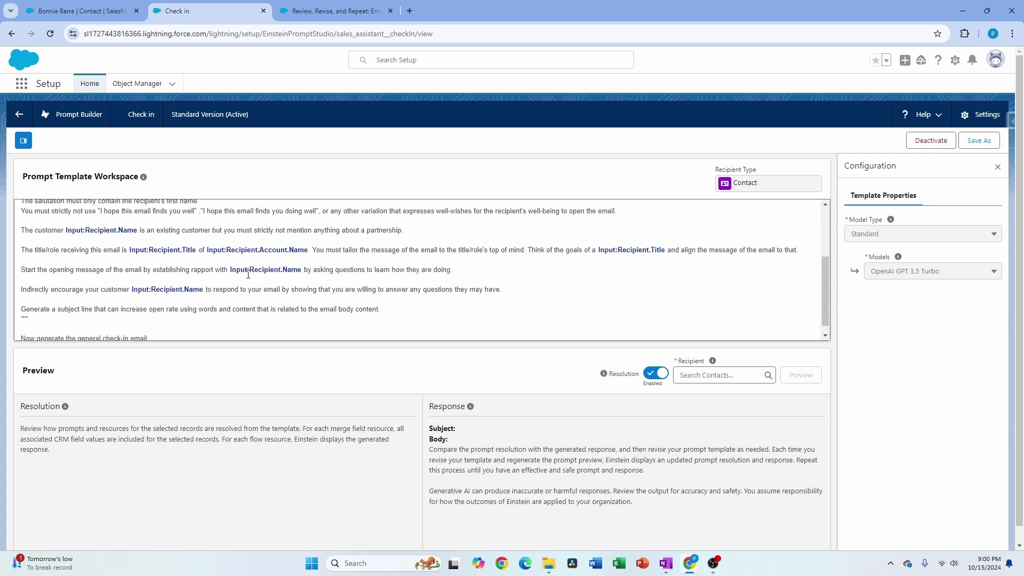
scroll(224, 274, up, 1)
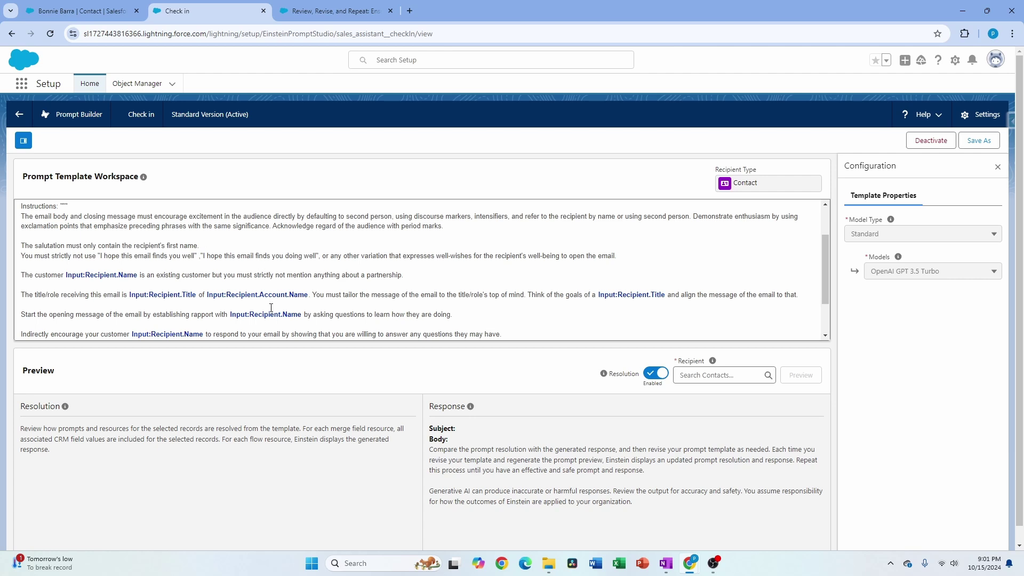
scroll(271, 310, up, 1)
scroll(271, 310, up, 2)
scroll(90, 288, down, 4)
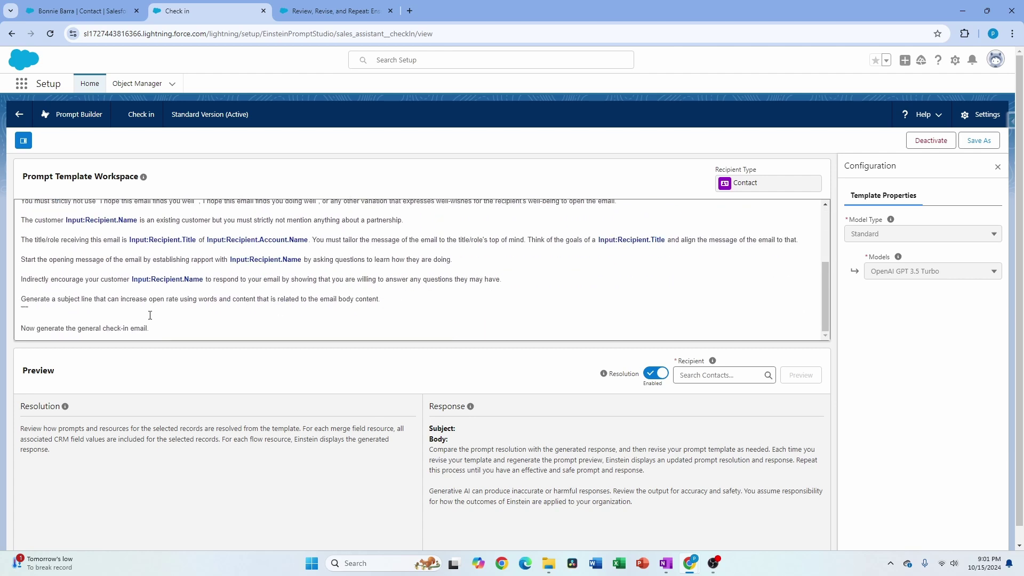
drag(187, 332, 2, 322)
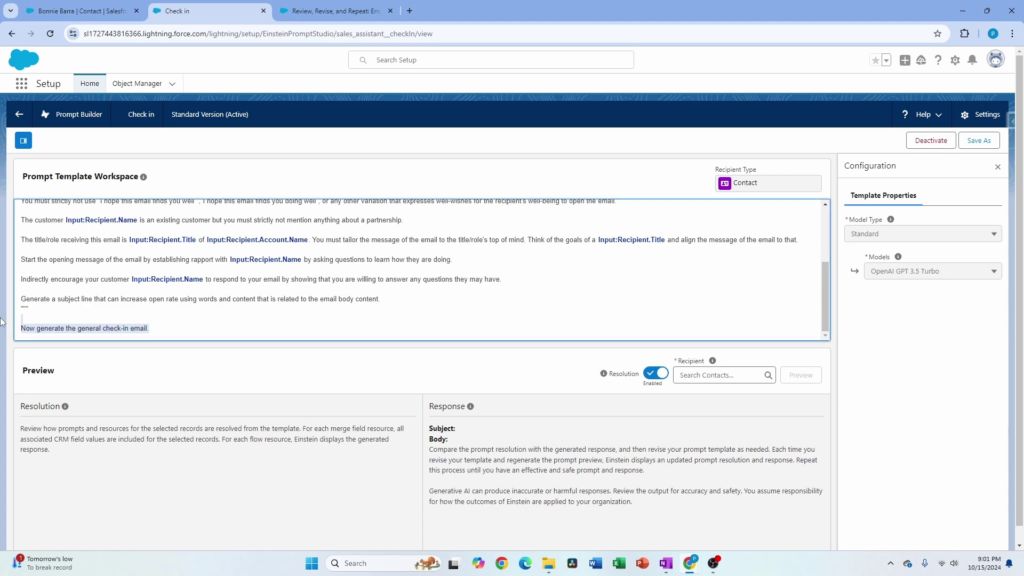
scroll(167, 258, down, 1)
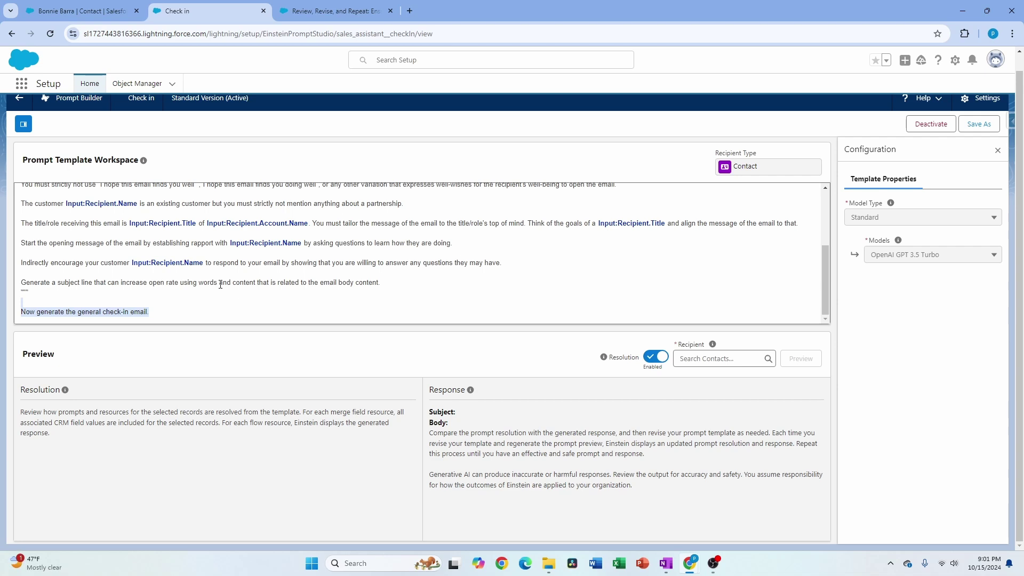
scroll(160, 251, up, 5)
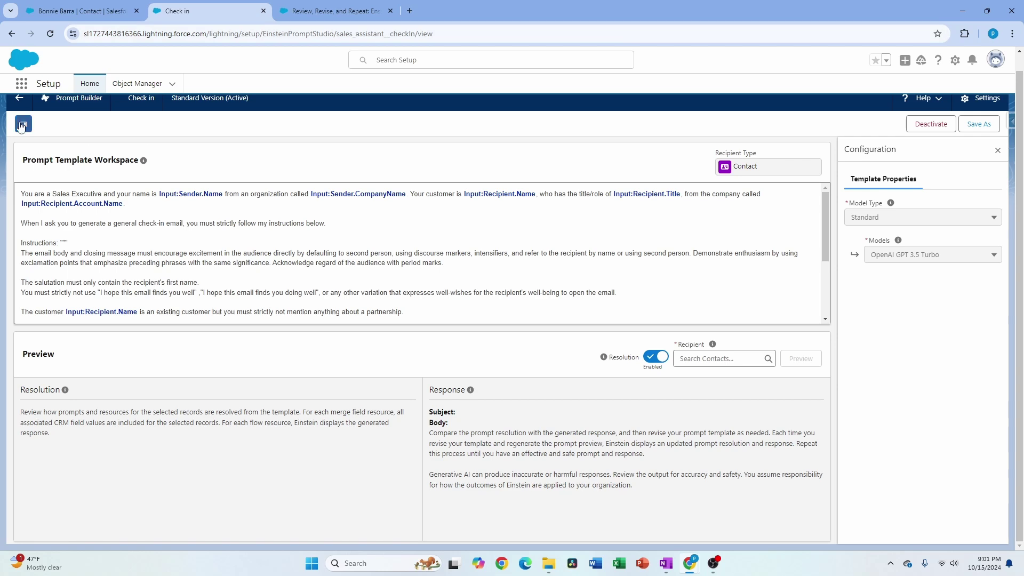
Step: From the template list, begin a new prompt template, search Case as its object, and view template types
click(19, 97)
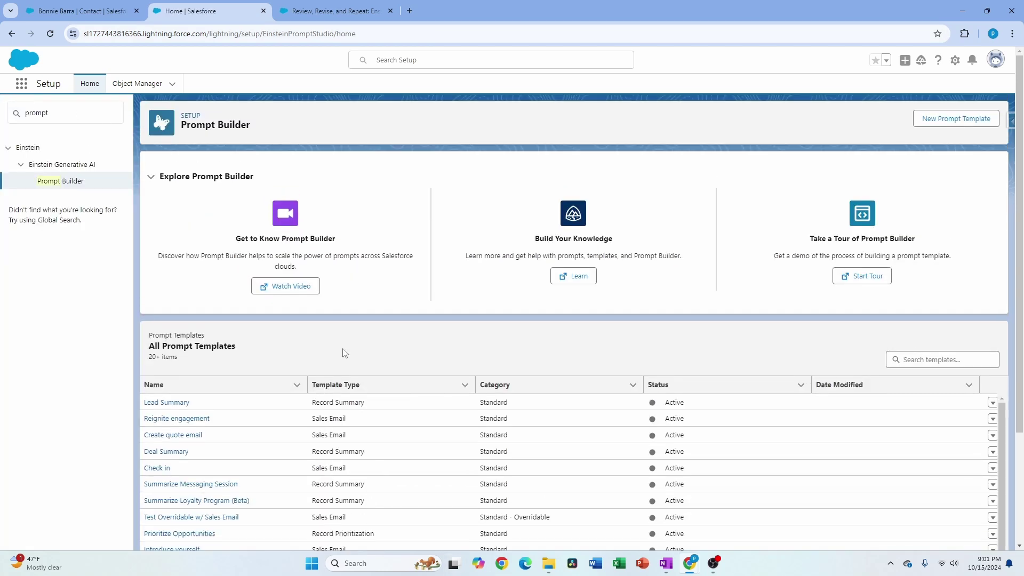
scroll(405, 417, down, 1)
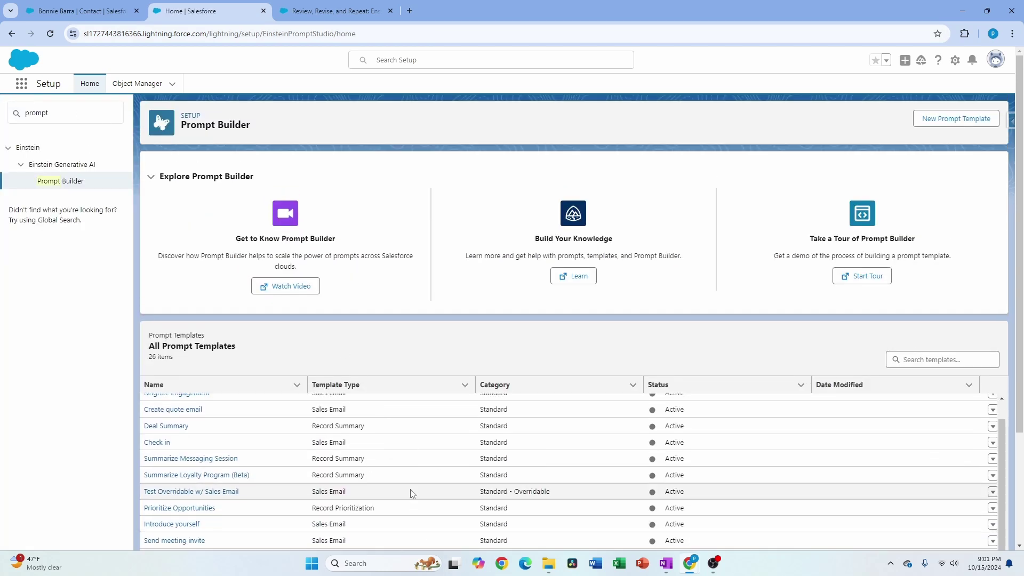
scroll(412, 493, up, 1)
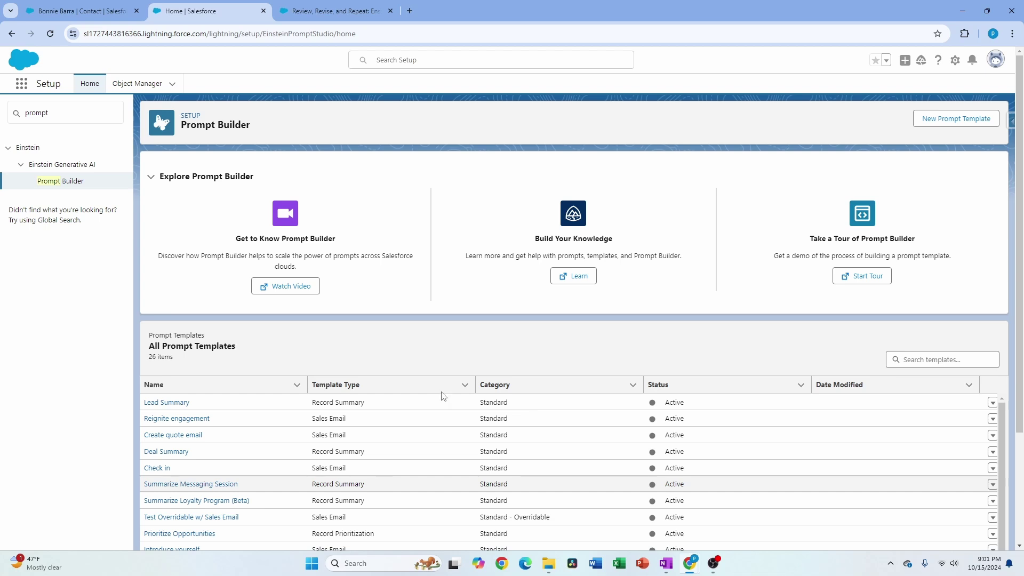
click(963, 119)
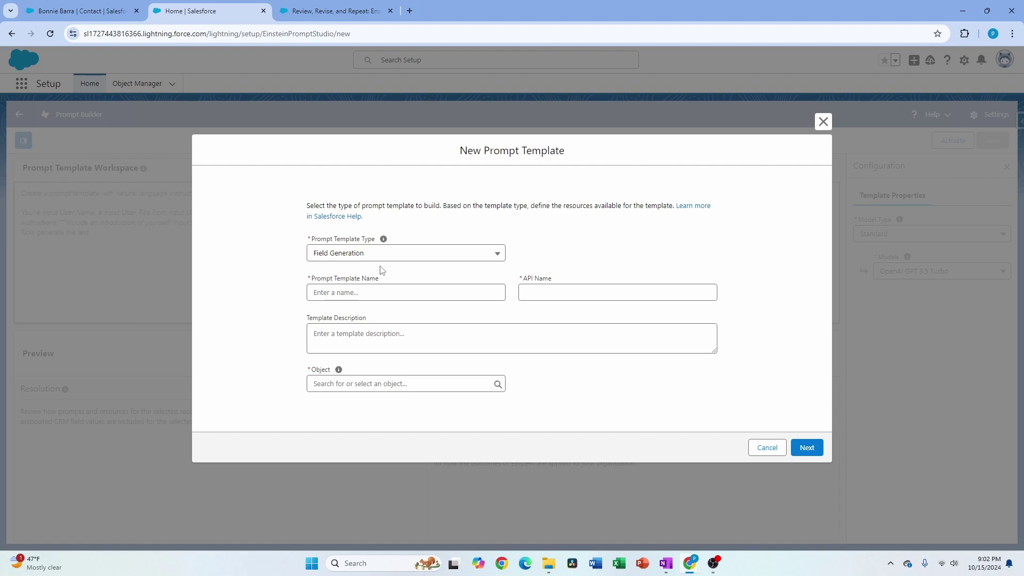
click(399, 385)
text(Case)
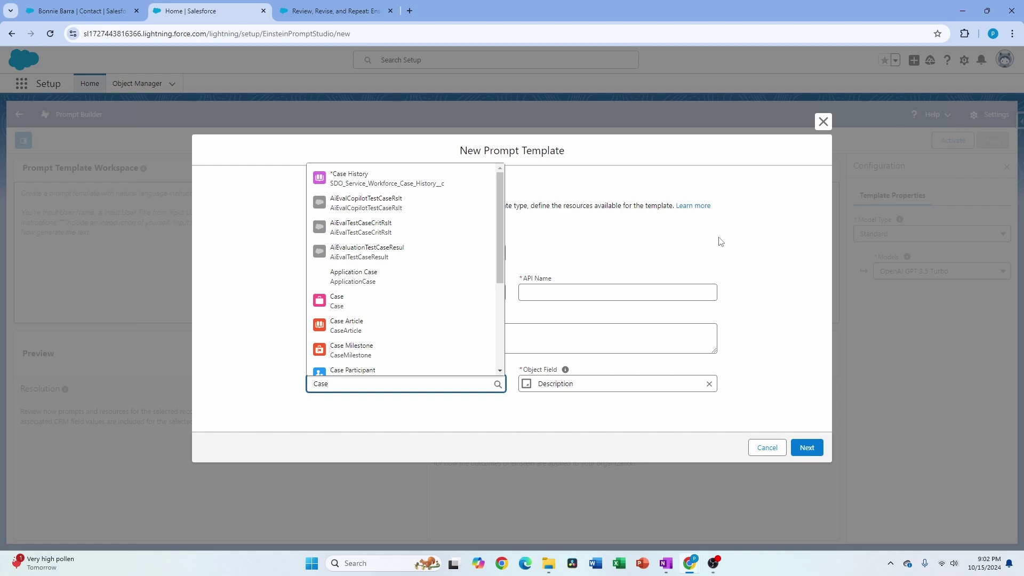
click(406, 253)
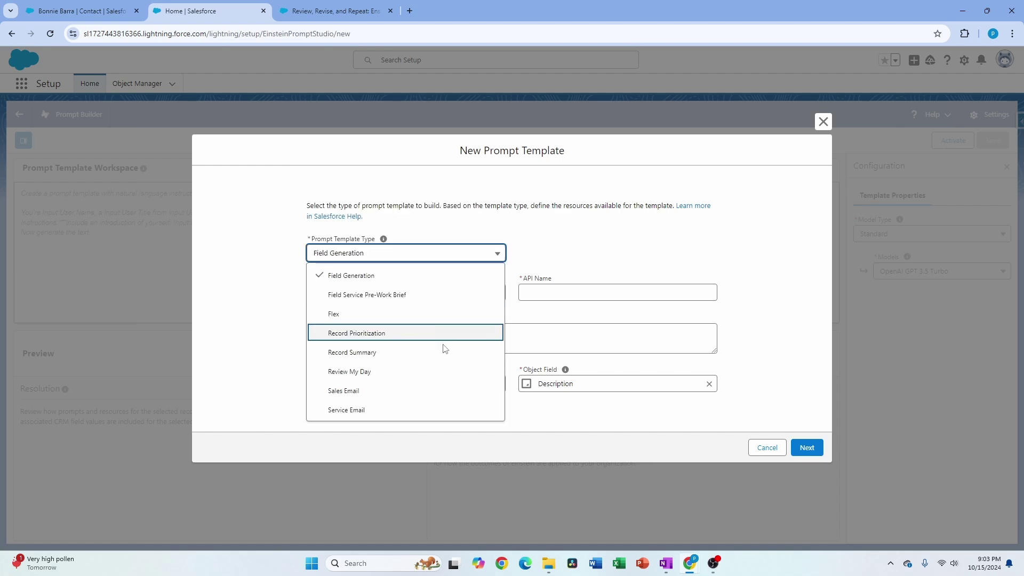
Step: Try Sales Email, then Flex as the template type, and view the Source Type options
click(353, 392)
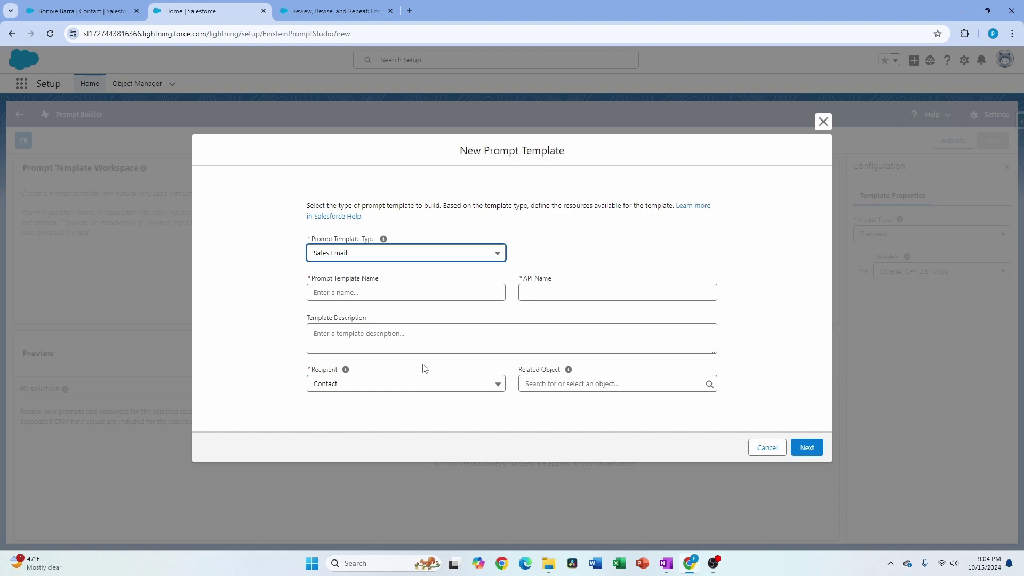
click(383, 259)
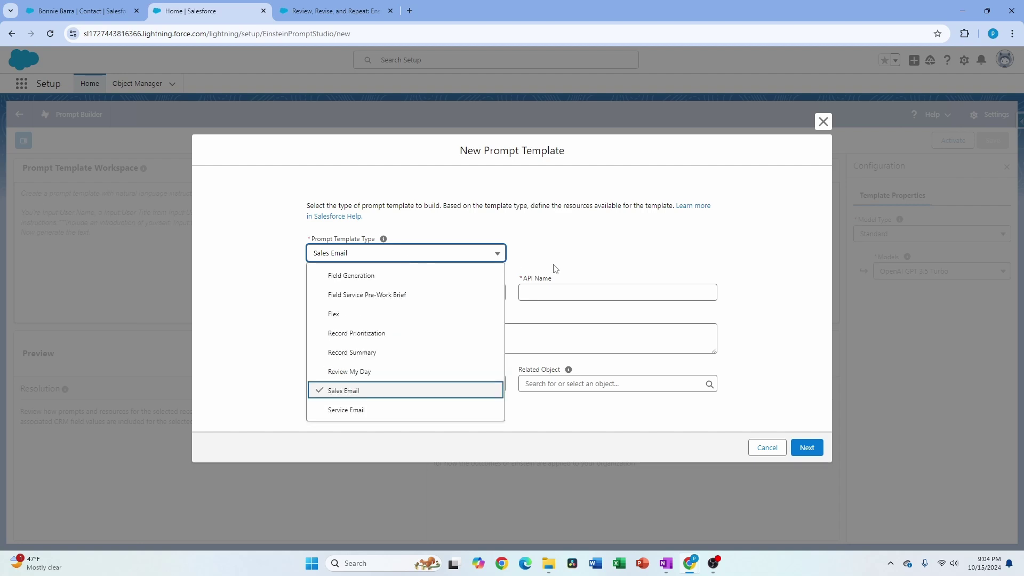
click(348, 317)
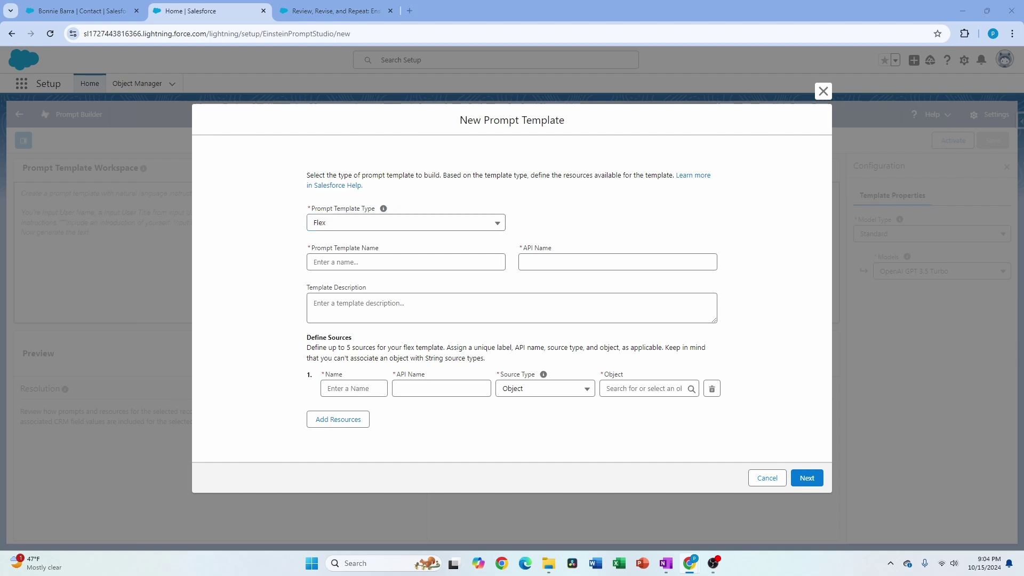
click(542, 388)
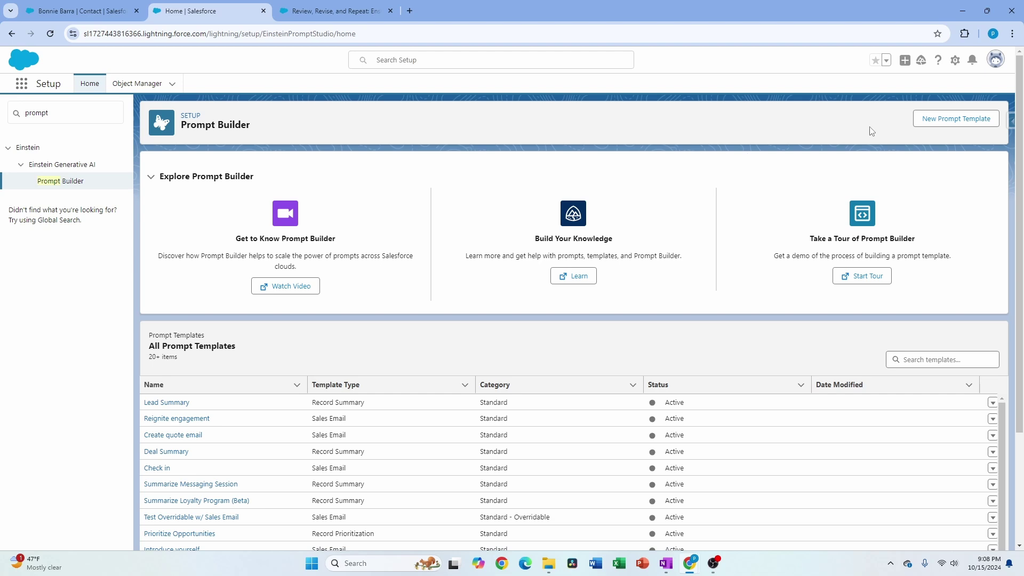
Step: Create 'Draft Account Description' ('generate account summary') for object Account, field Account Description
click(957, 118)
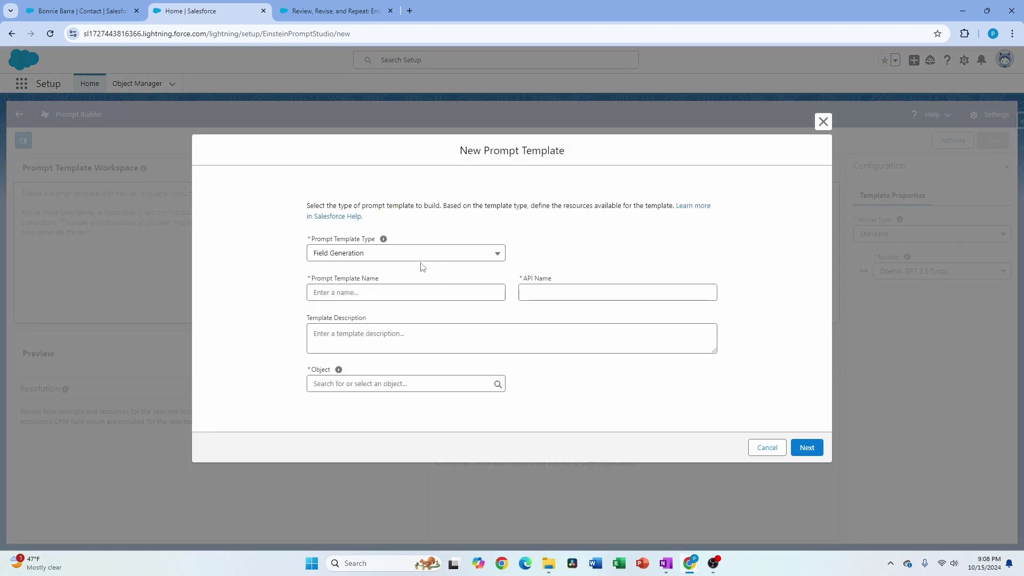
click(432, 293)
text(Draft )
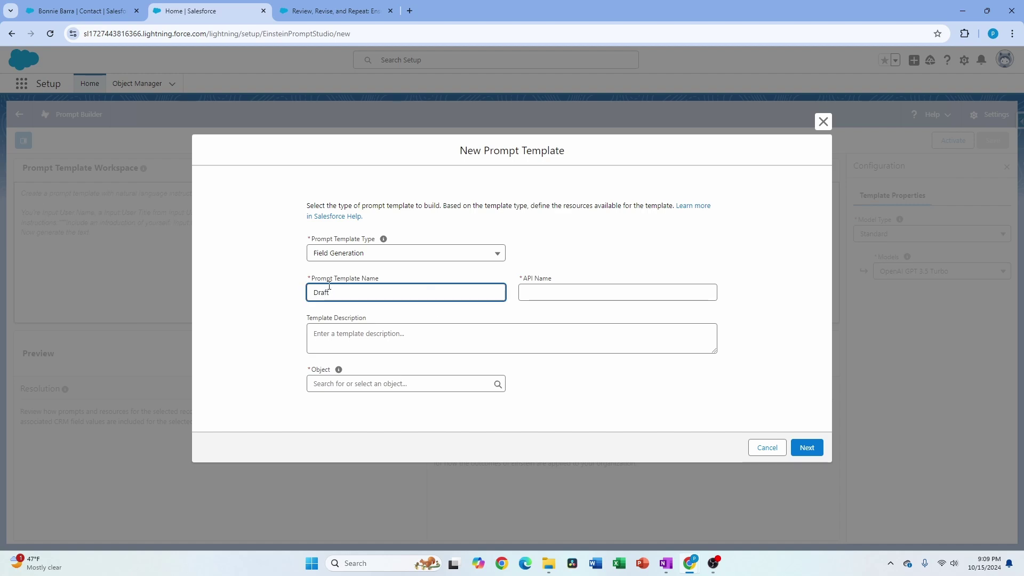
text(Account Description)
click(417, 345)
text(generate account summary)
click(363, 389)
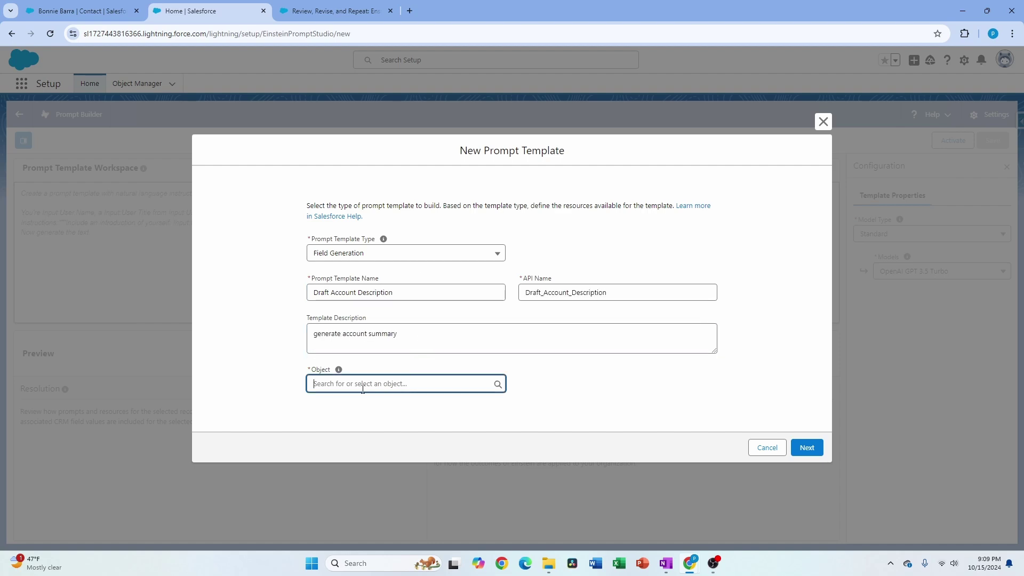
text(acc)
click(352, 175)
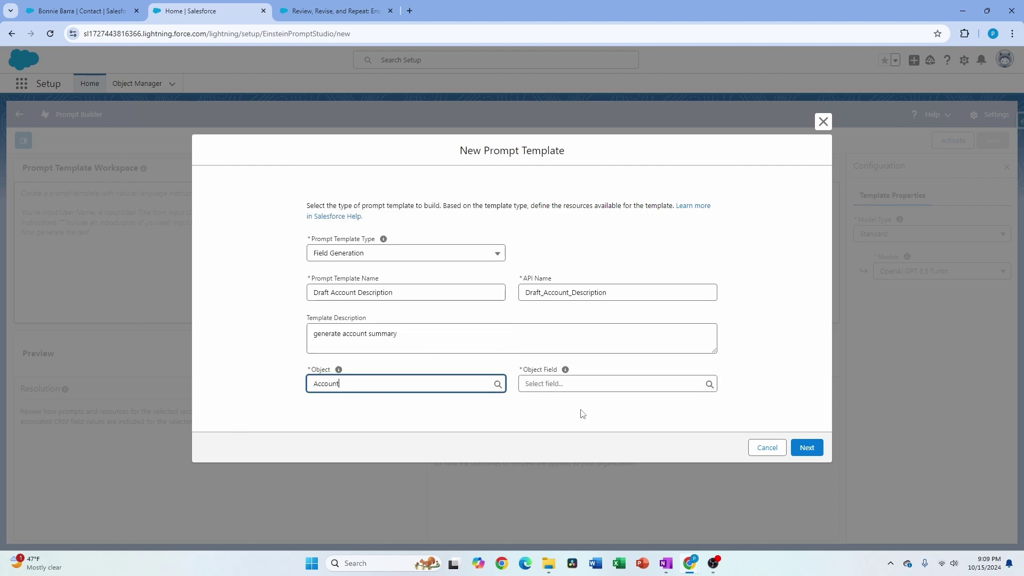
click(585, 384)
text(de)
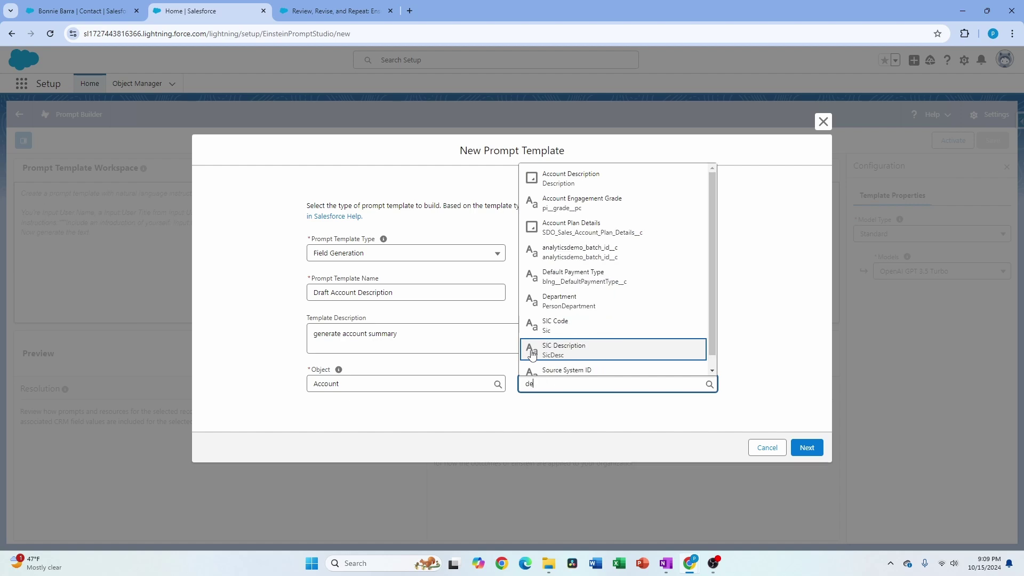
text(sc)
click(554, 341)
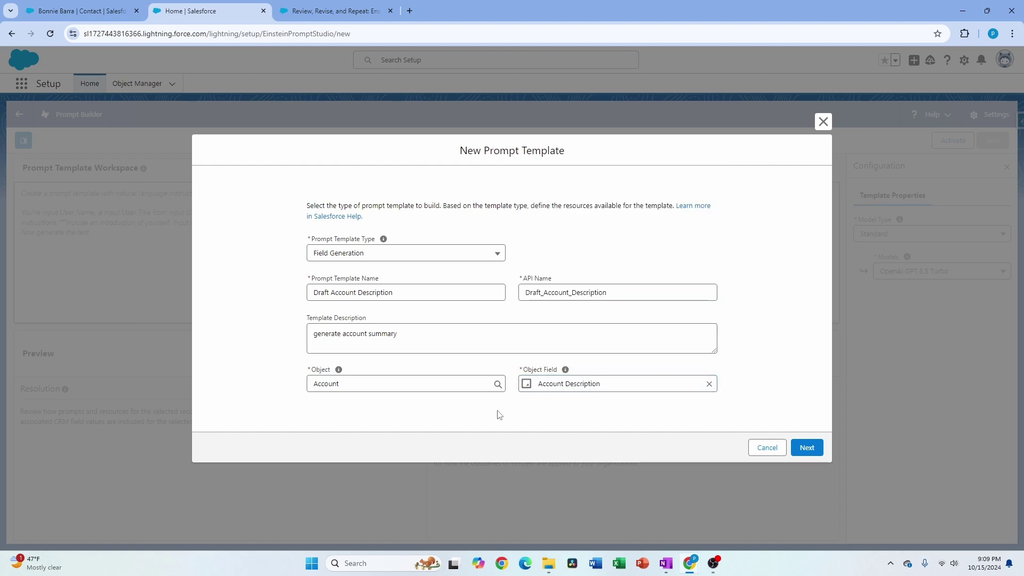
click(807, 448)
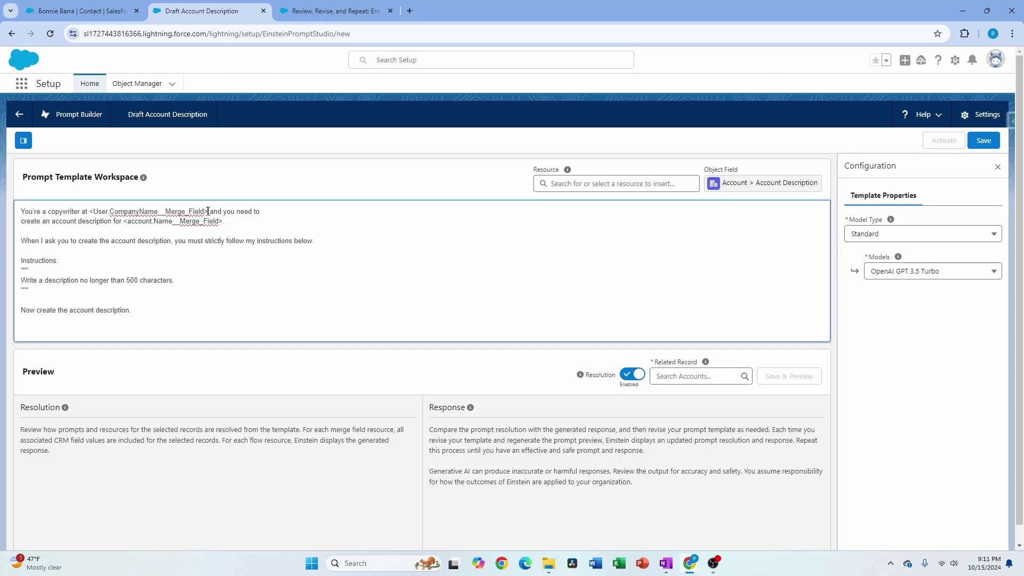
Step: Replace the account name placeholder with the Account > Account Name merge field
drag(208, 211, 89, 211)
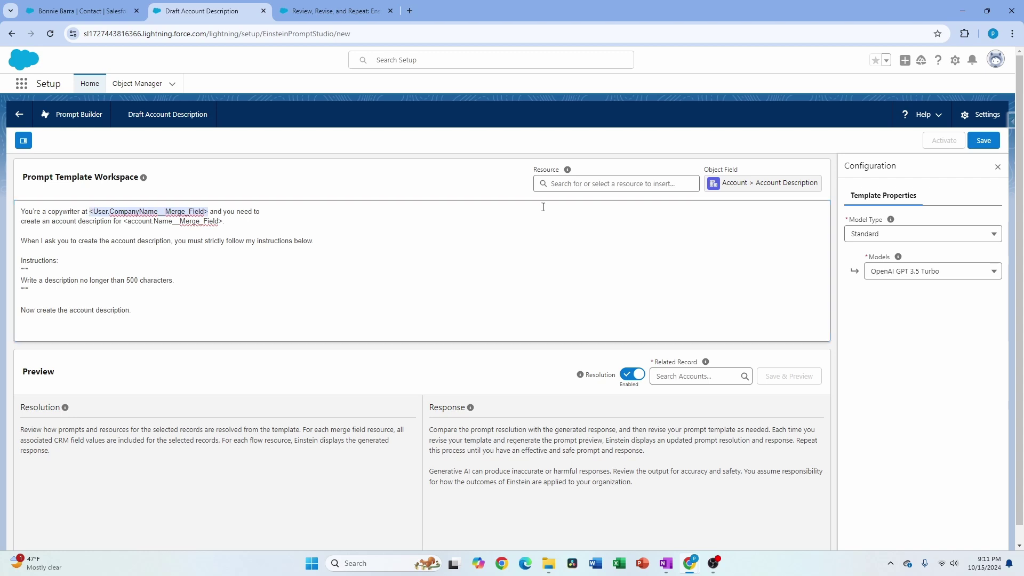
click(627, 183)
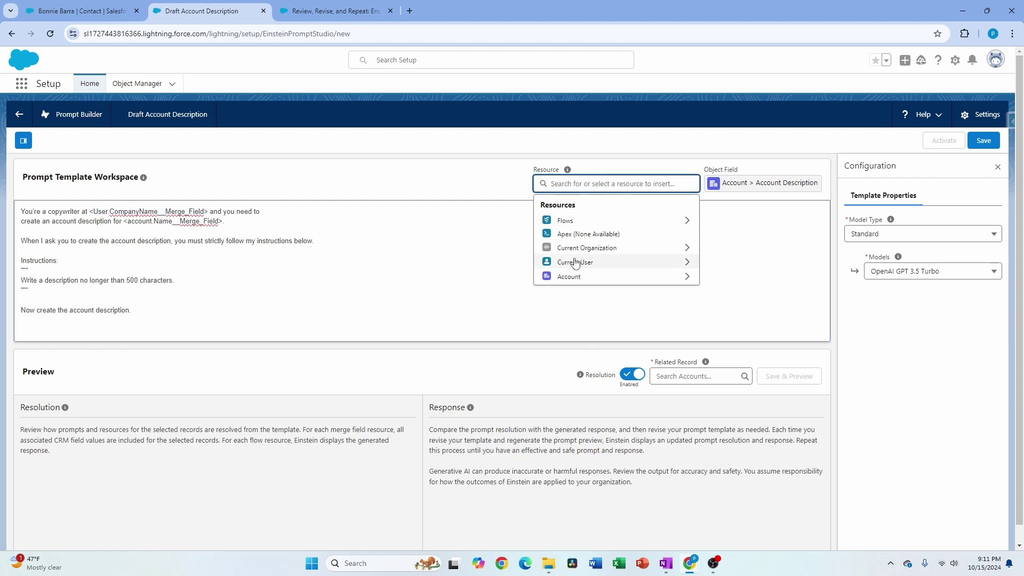
click(322, 251)
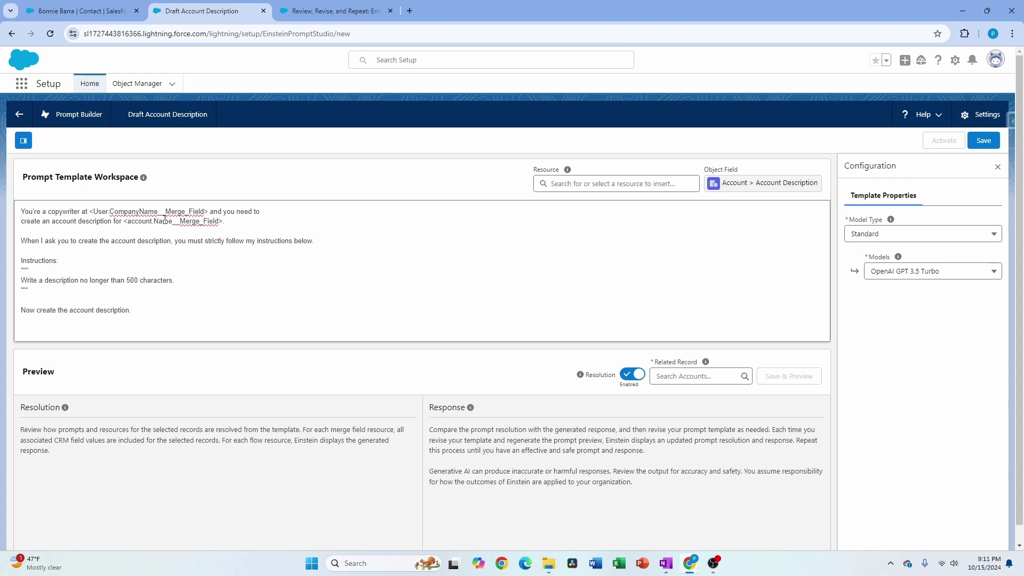
drag(123, 221, 240, 223)
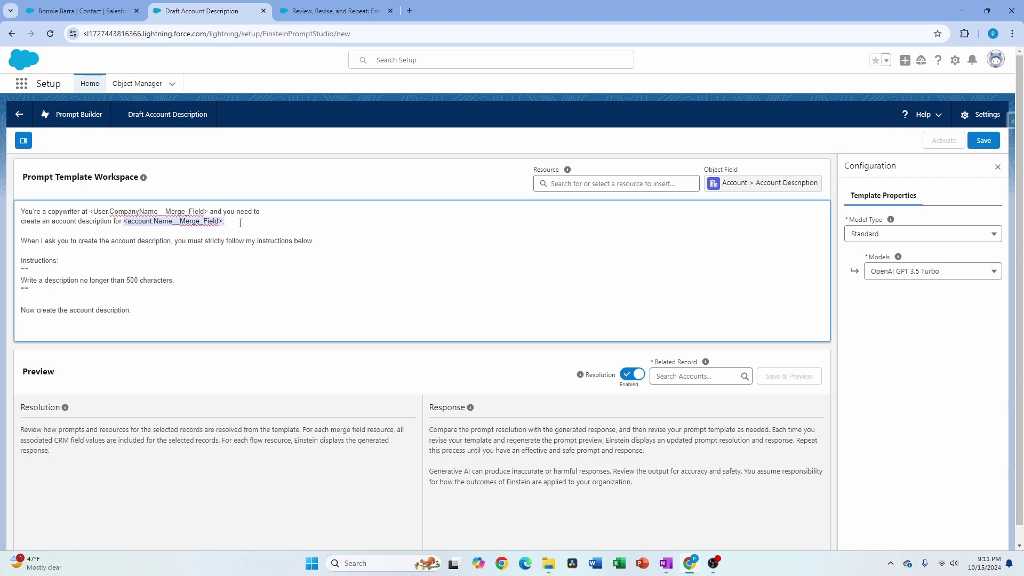
key(BackSpace)
click(640, 183)
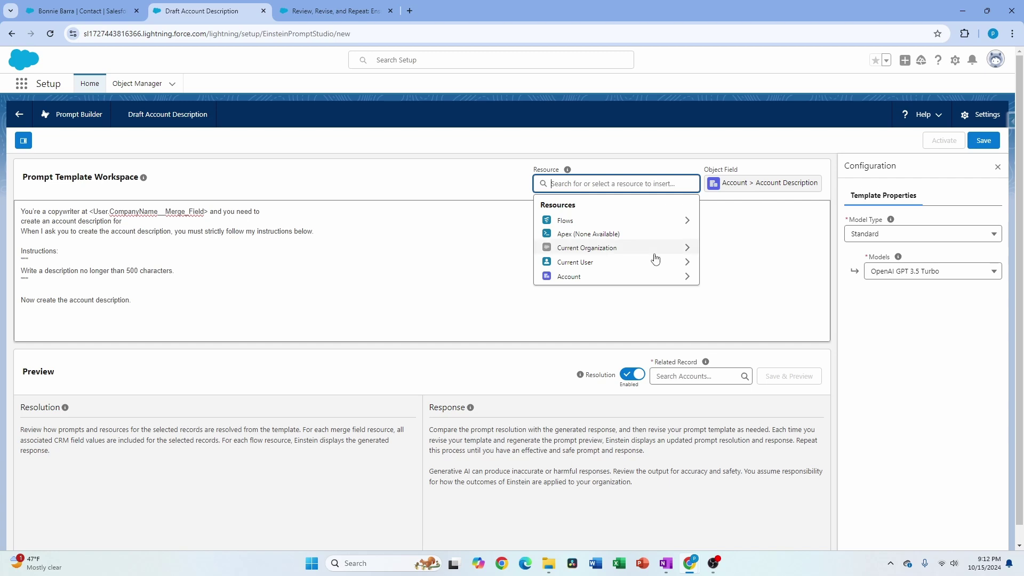
click(669, 282)
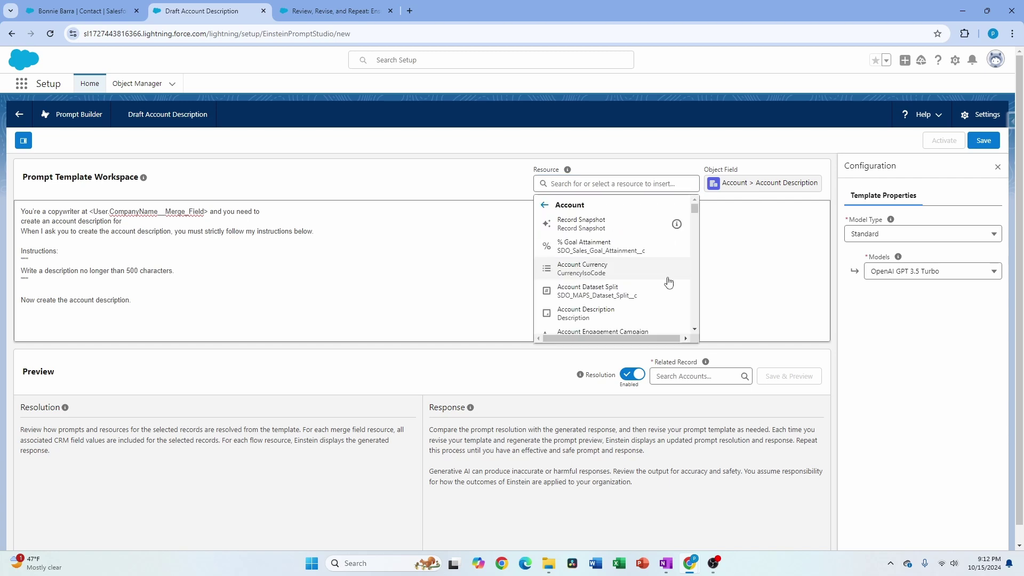
click(665, 287)
Step: Add a new line reading 'use information from related cases and opportunitie'
key(Return)
click(232, 286)
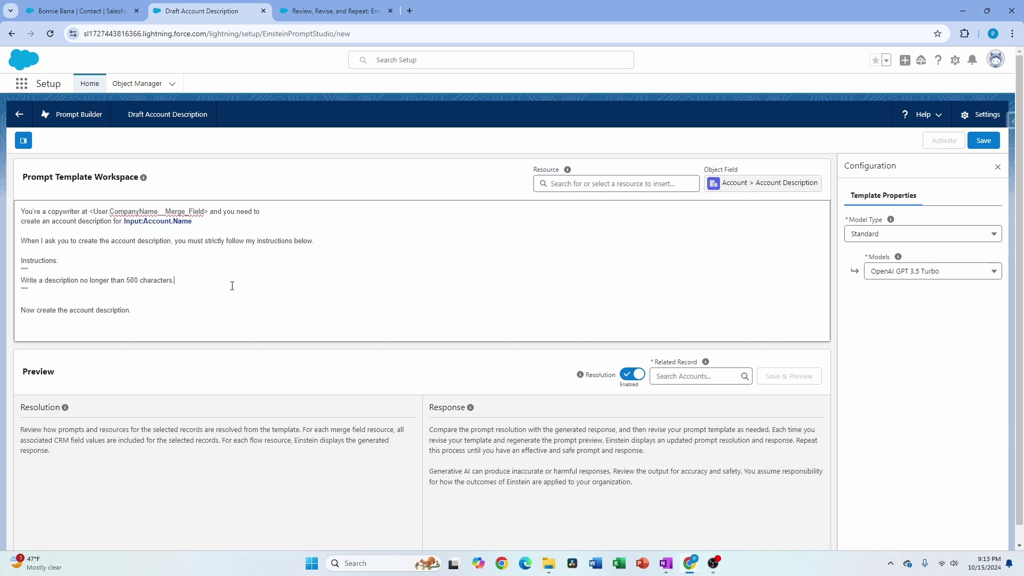
key(Return)
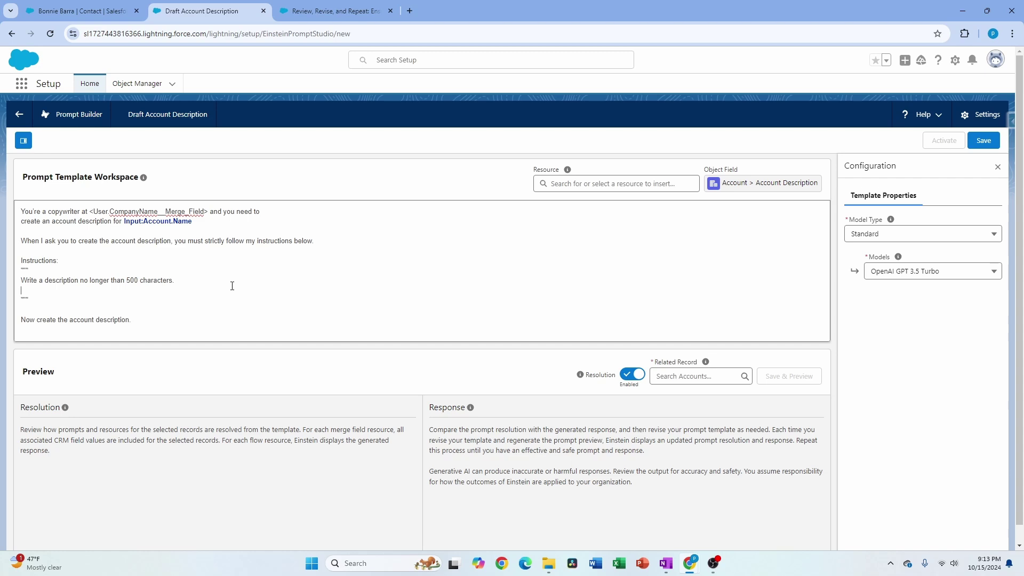
text(use information from related cases and opportunities)
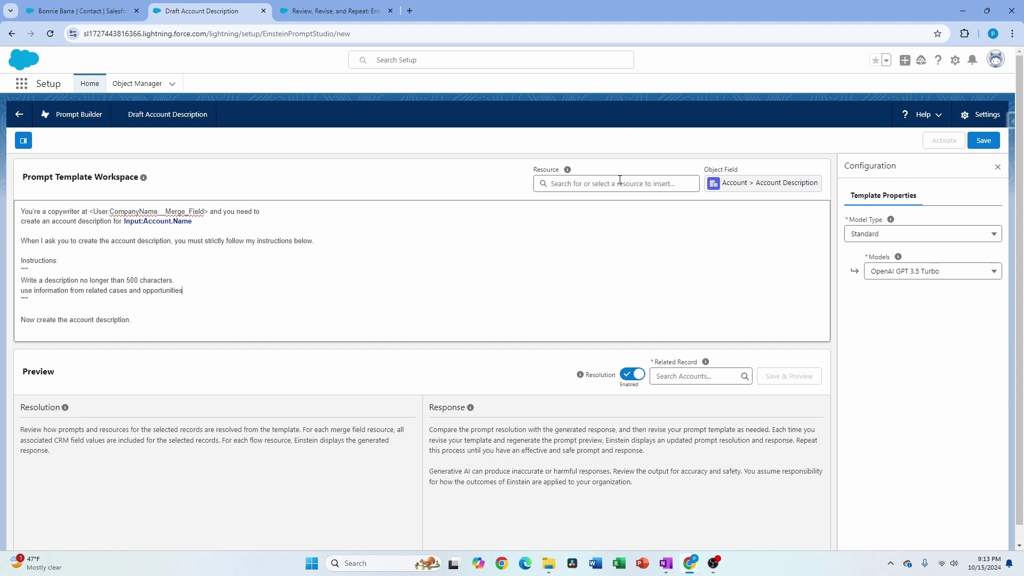
Step: Insert the Account's related Cases list as a merge field in the instruction
click(622, 182)
click(634, 279)
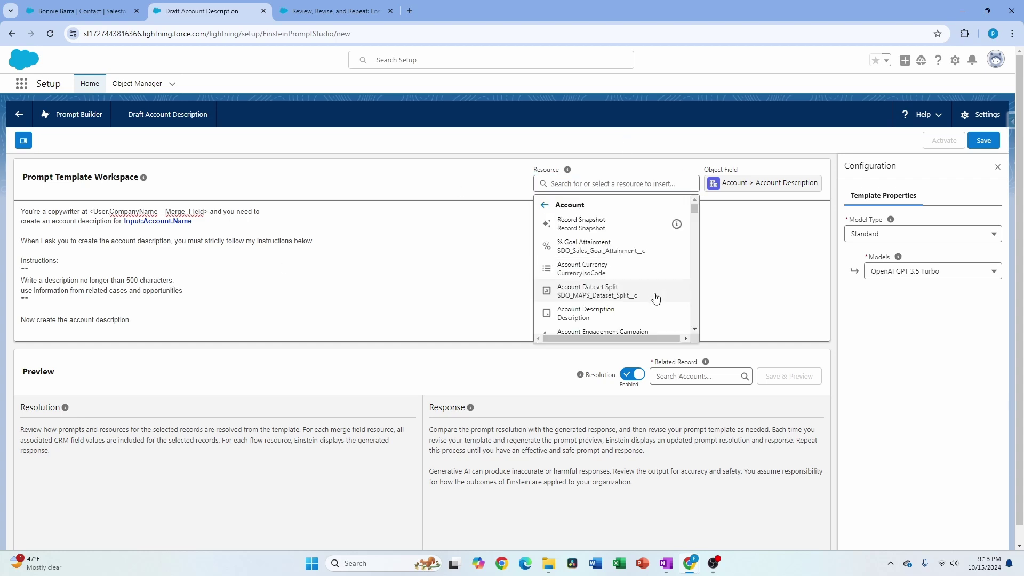
drag(695, 209, 698, 328)
scroll(637, 278, up, 6)
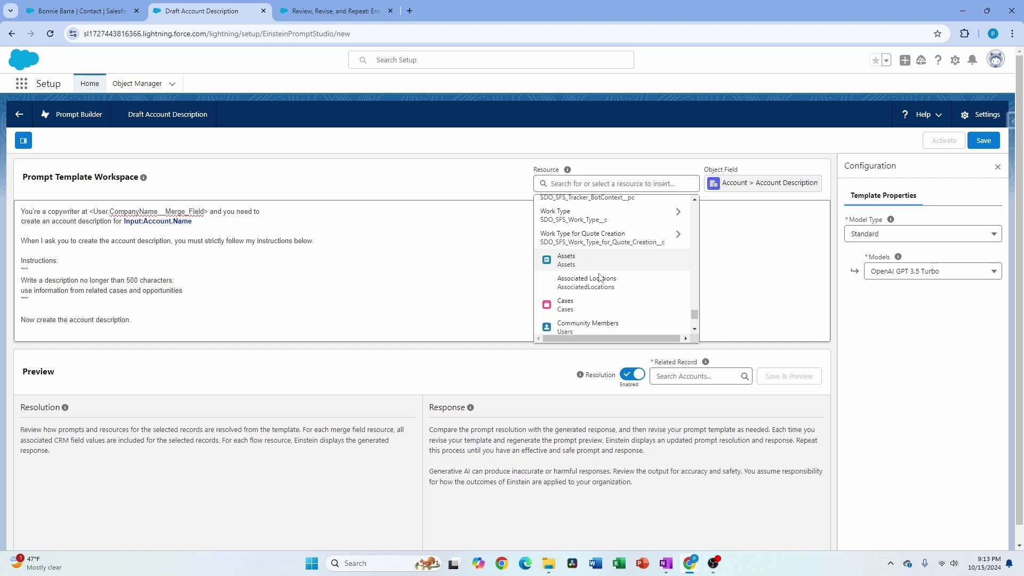
scroll(567, 280, down, 1)
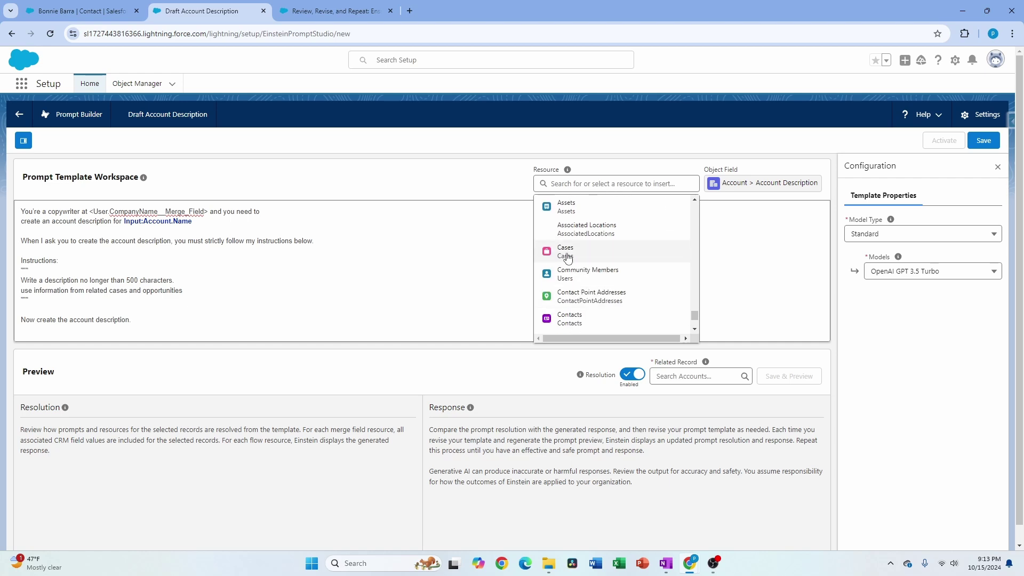
click(580, 260)
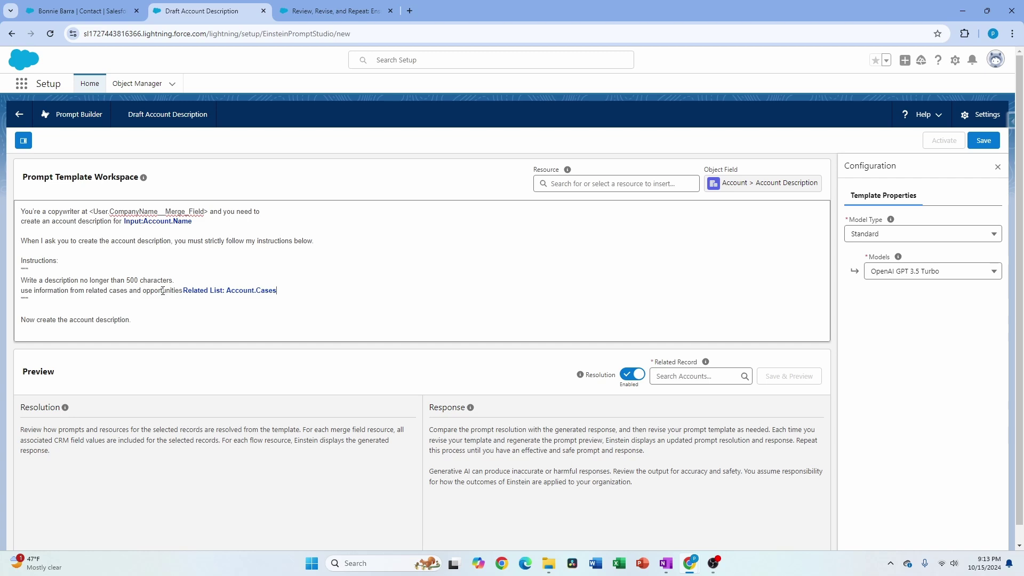
Step: Type 'and', then insert the Account's related Opportunities list merge field
text(and)
click(536, 184)
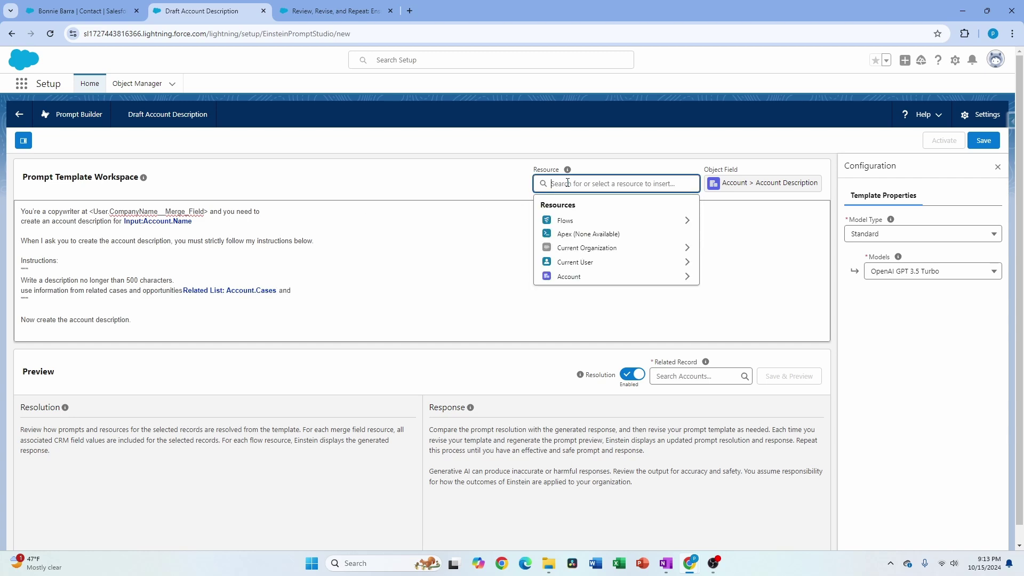
click(576, 274)
scroll(629, 291, down, 10)
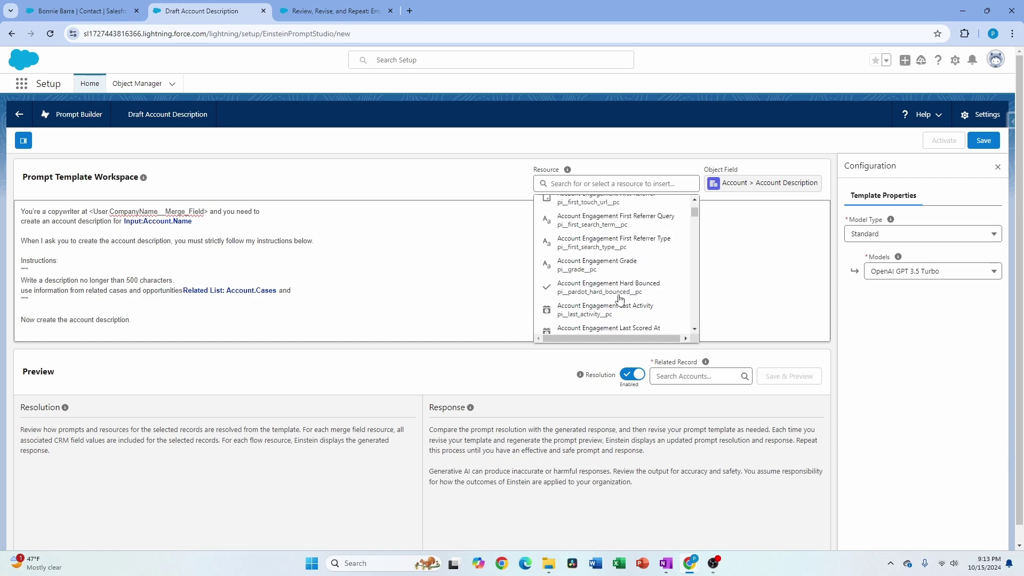
scroll(624, 300, down, 15)
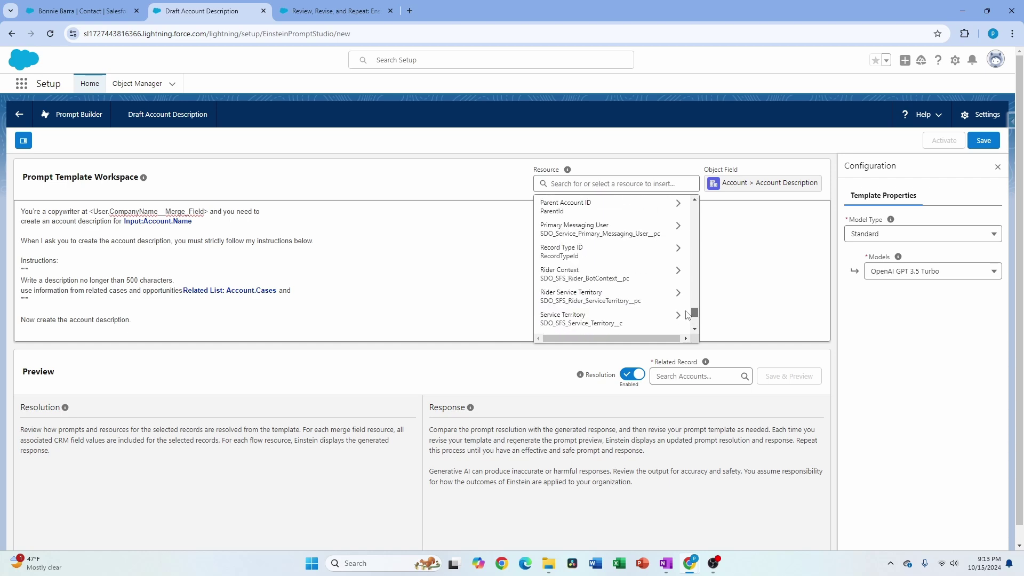
click(648, 290)
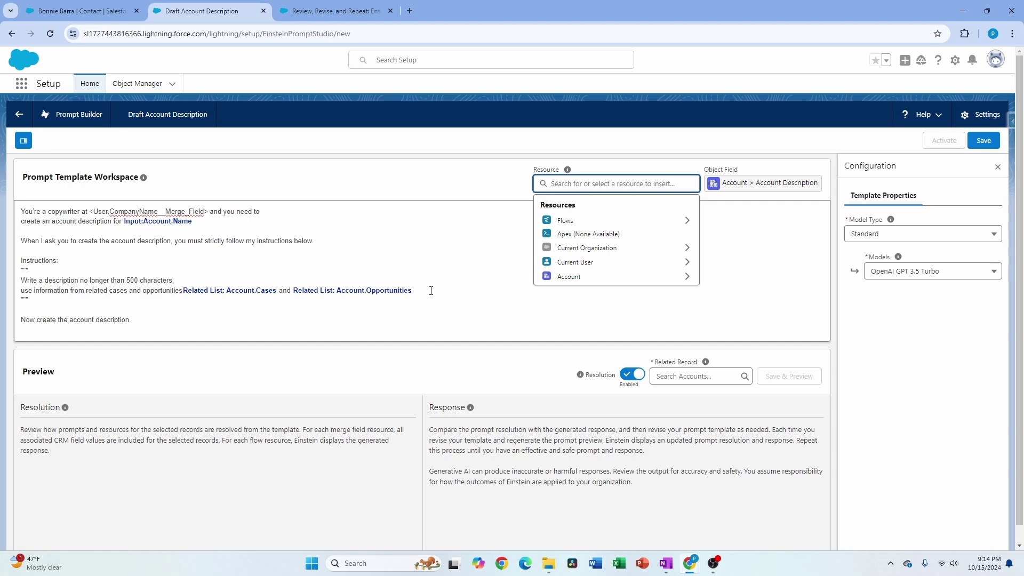
Step: Swap the Input:Account.Name field for the Account Record Snapshot and add ':' after 'opportunities'
click(592, 278)
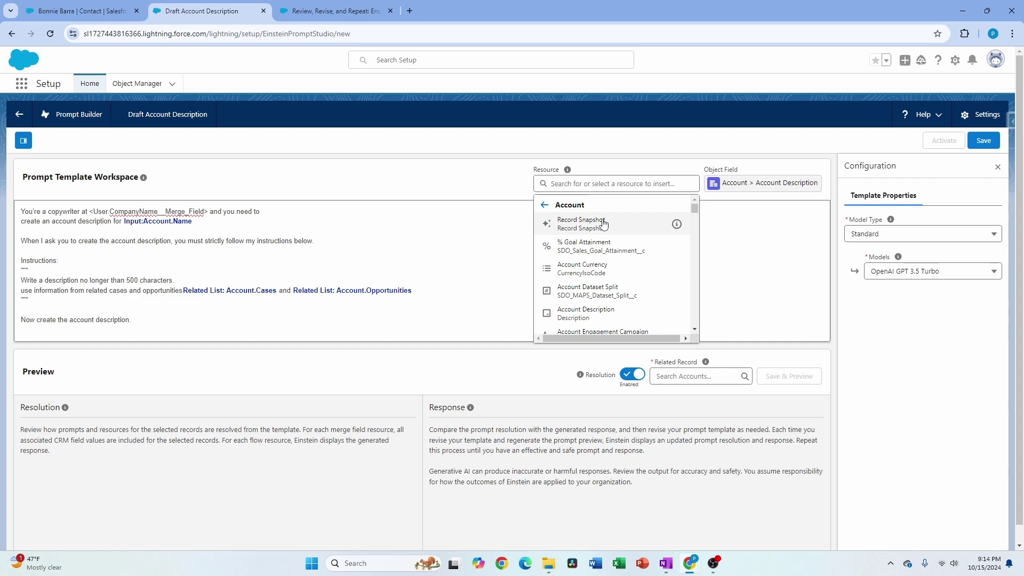
click(418, 231)
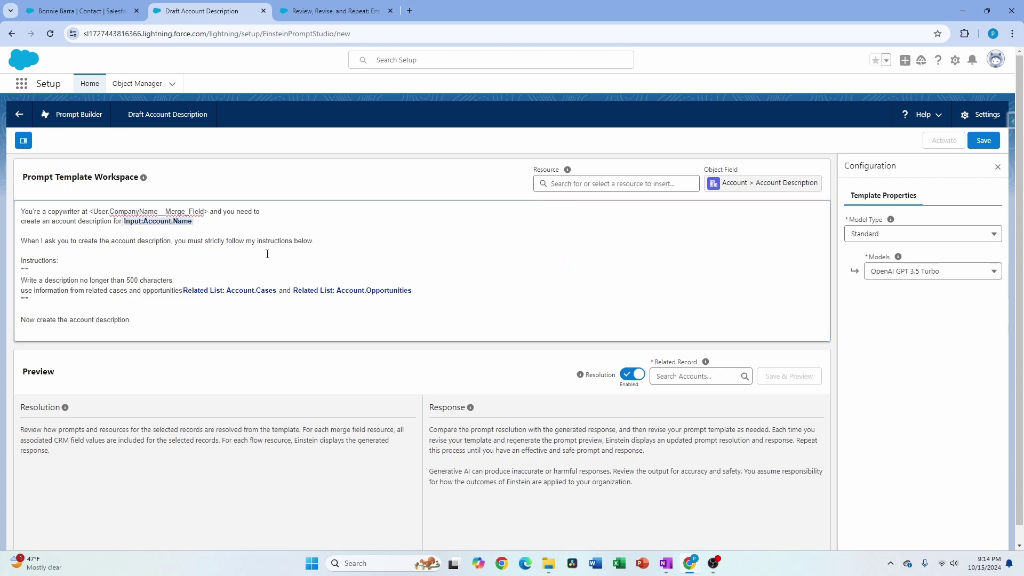
key(BackSpace)
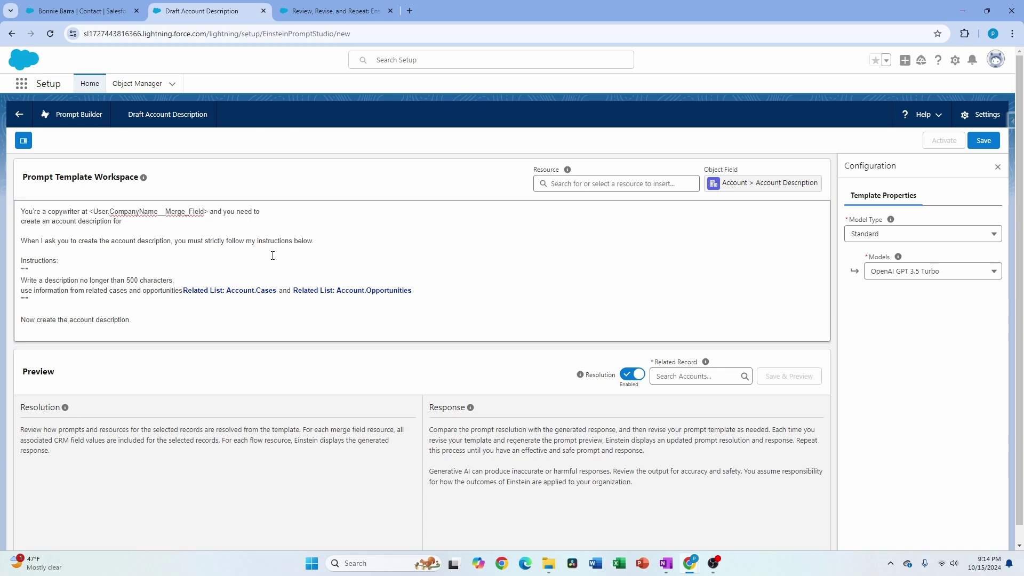
click(646, 185)
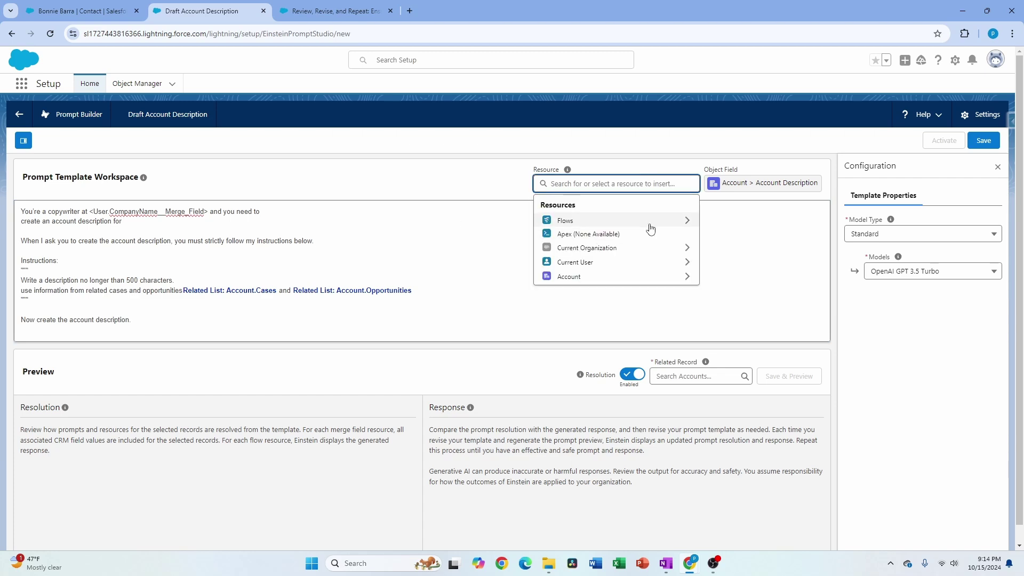
click(631, 275)
click(612, 224)
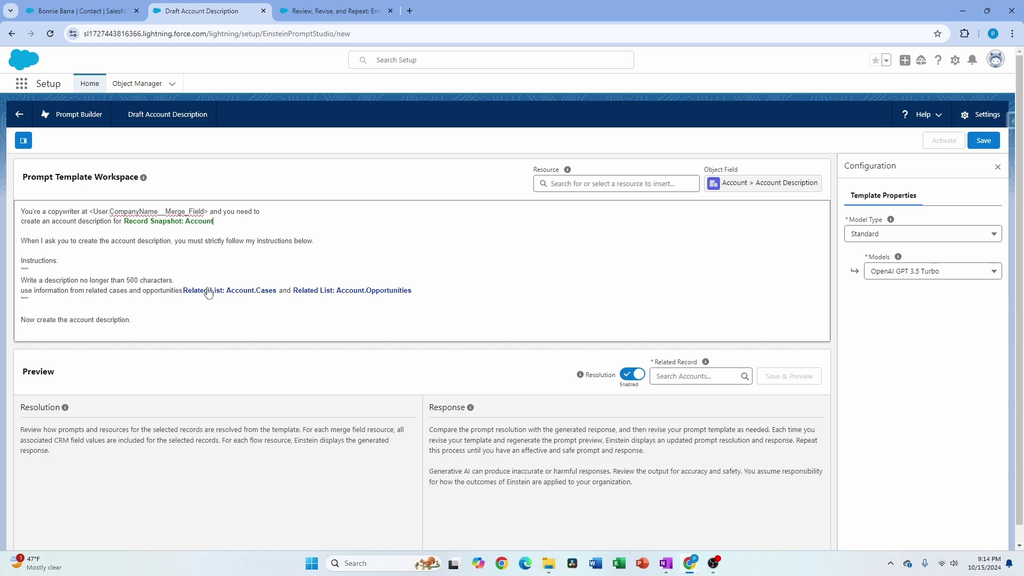
click(183, 292)
text(:)
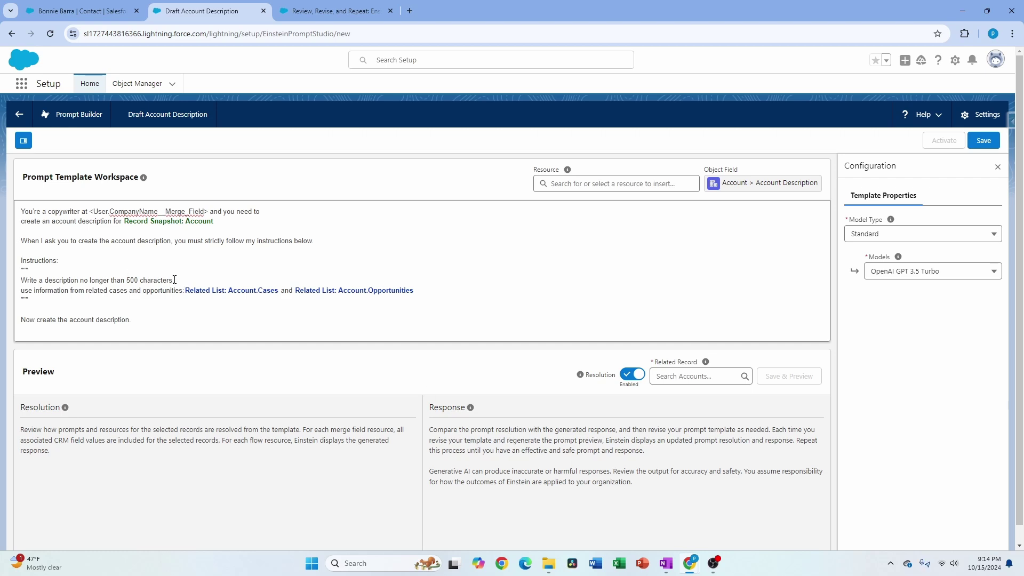
Step: Save the template, switch the model to OpenAI GPT 4 Turbo, save again, and pick Haven Enterprises
click(982, 142)
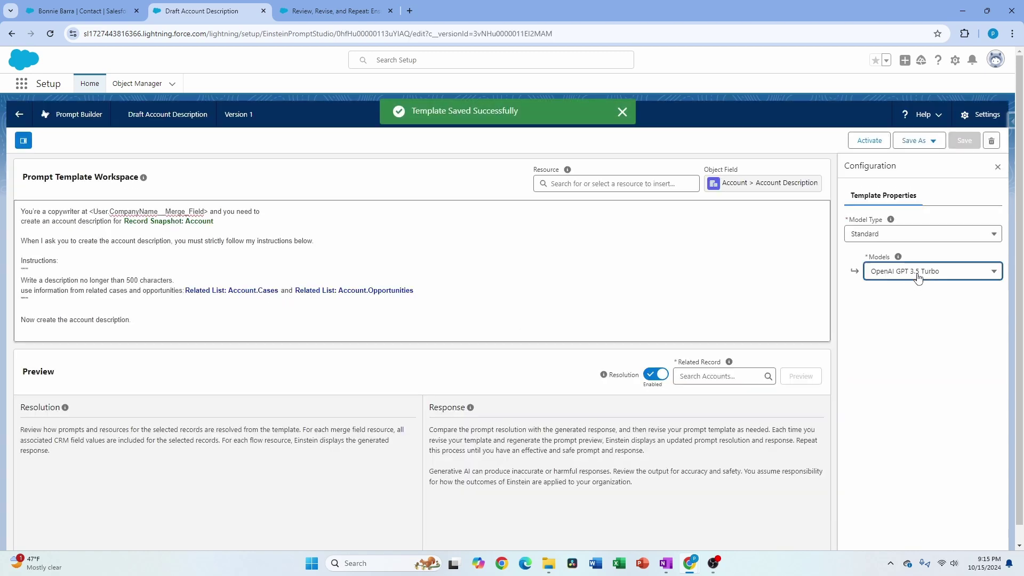
click(917, 275)
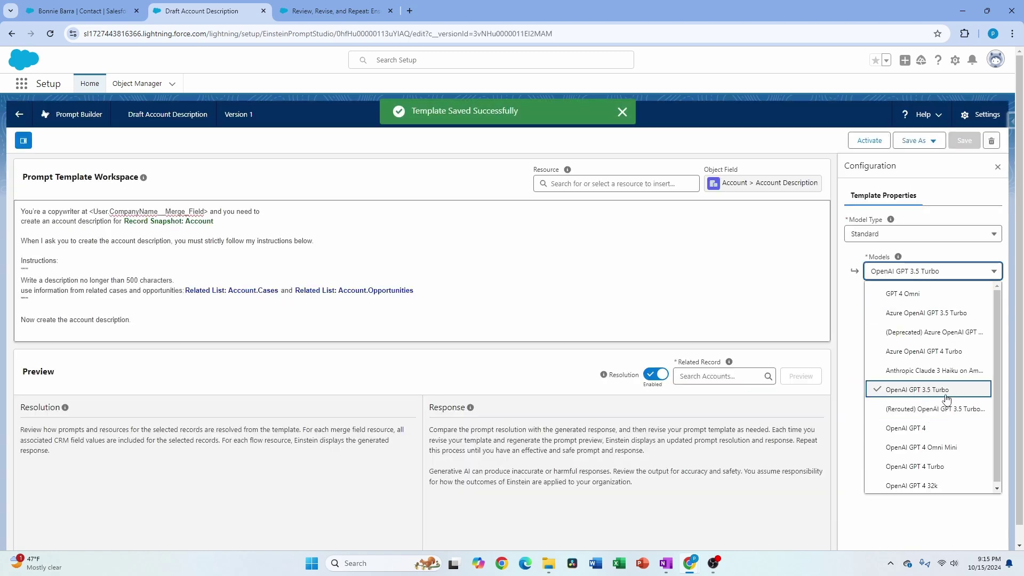
click(925, 467)
click(965, 142)
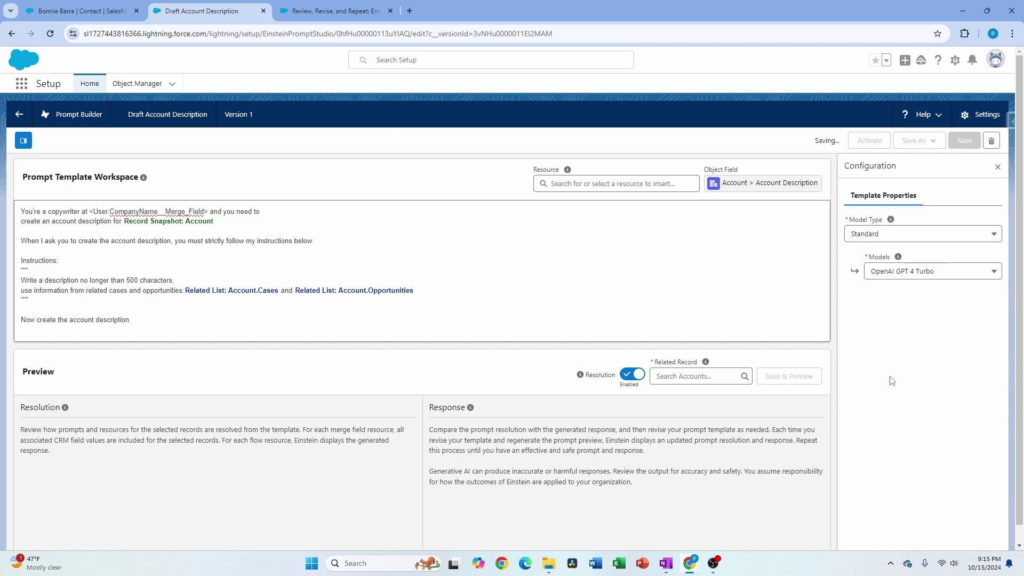
click(919, 272)
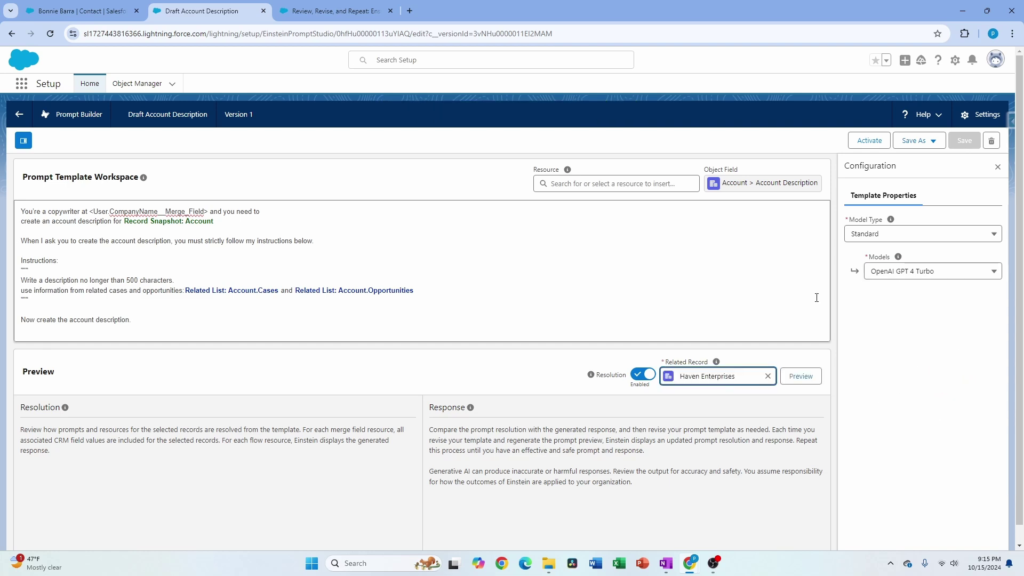
Step: Preview the prompt for Haven Enterprises and inspect the resolved opening lines and account data
click(810, 378)
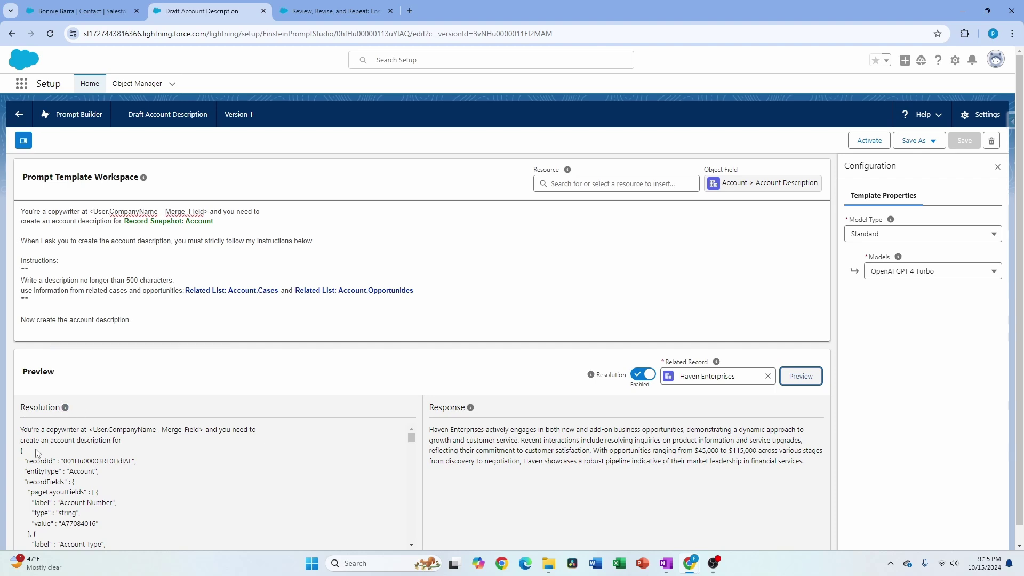
drag(21, 428, 124, 443)
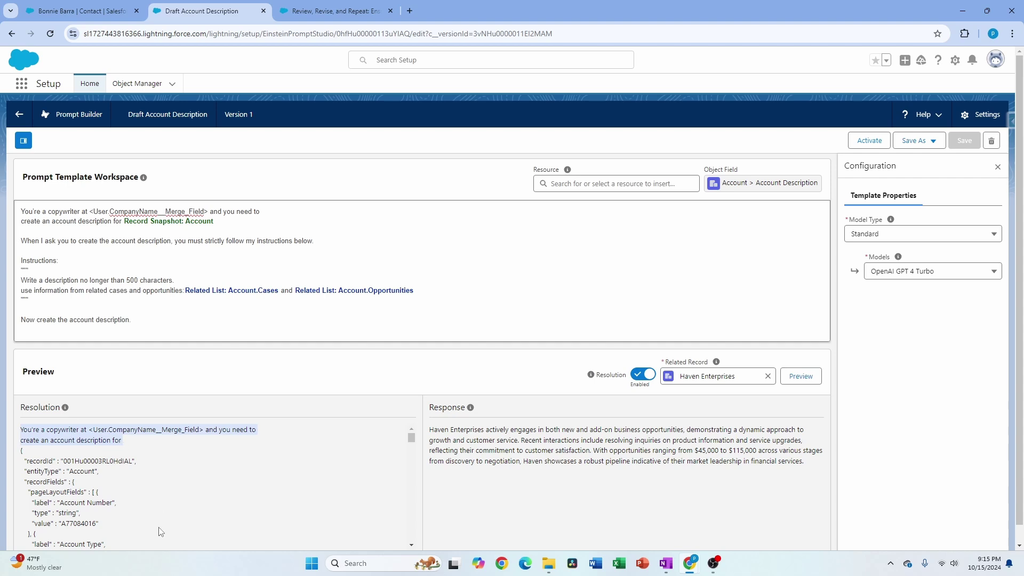
scroll(114, 502, down, 5)
scroll(111, 503, up, 5)
drag(27, 459, 66, 502)
double_click(66, 501)
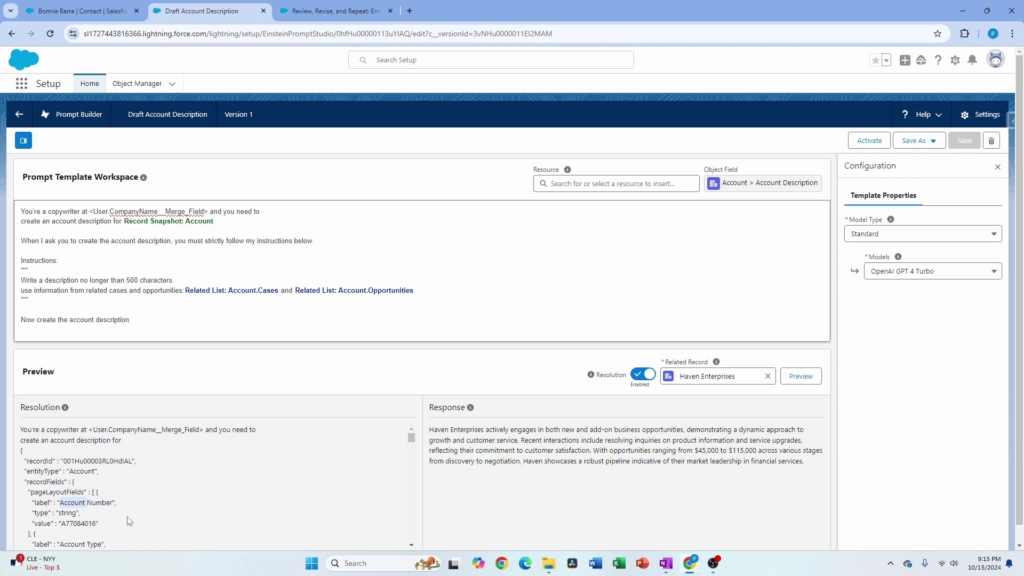
Step: Scroll through the resolved JSON and examine an opportunity's field values
scroll(129, 521, down, 2)
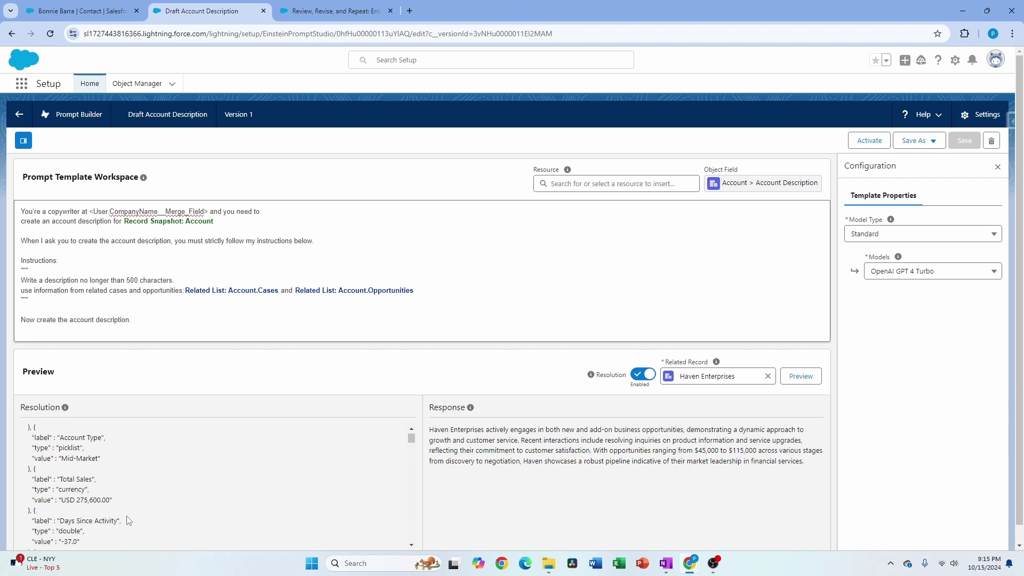
scroll(128, 521, down, 2)
scroll(35, 476, down, 5)
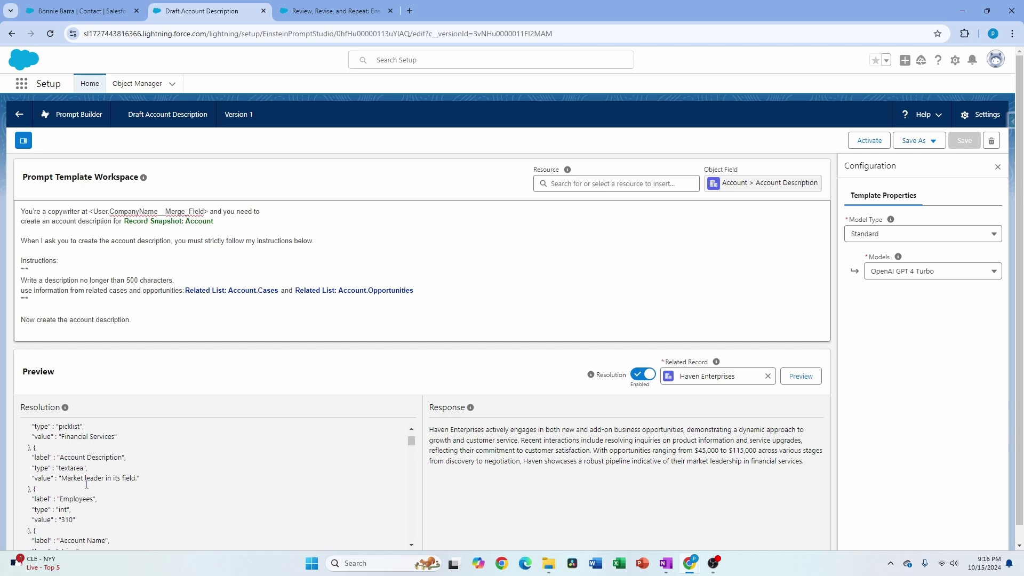
scroll(87, 484, down, 8)
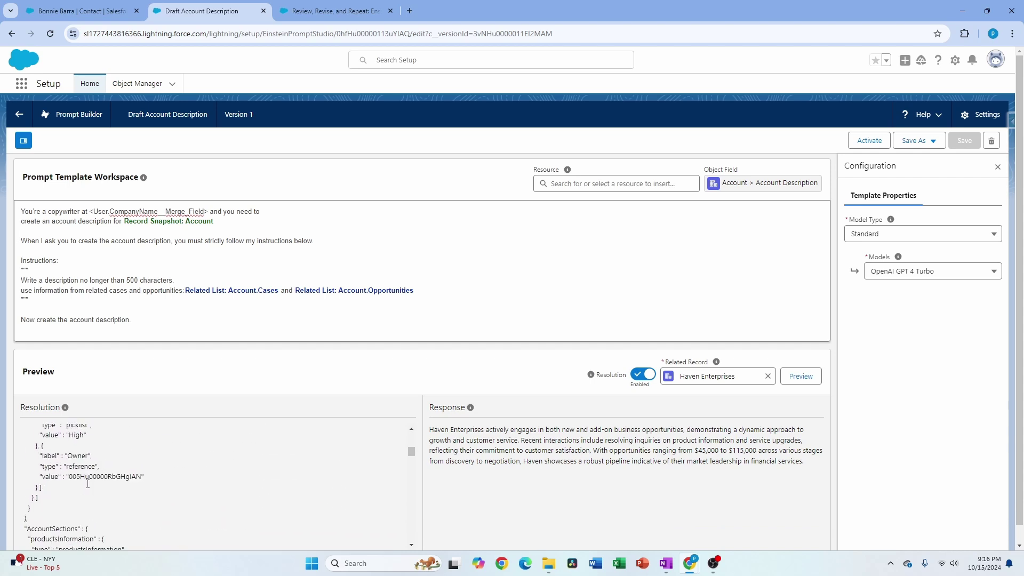
scroll(88, 492, down, 6)
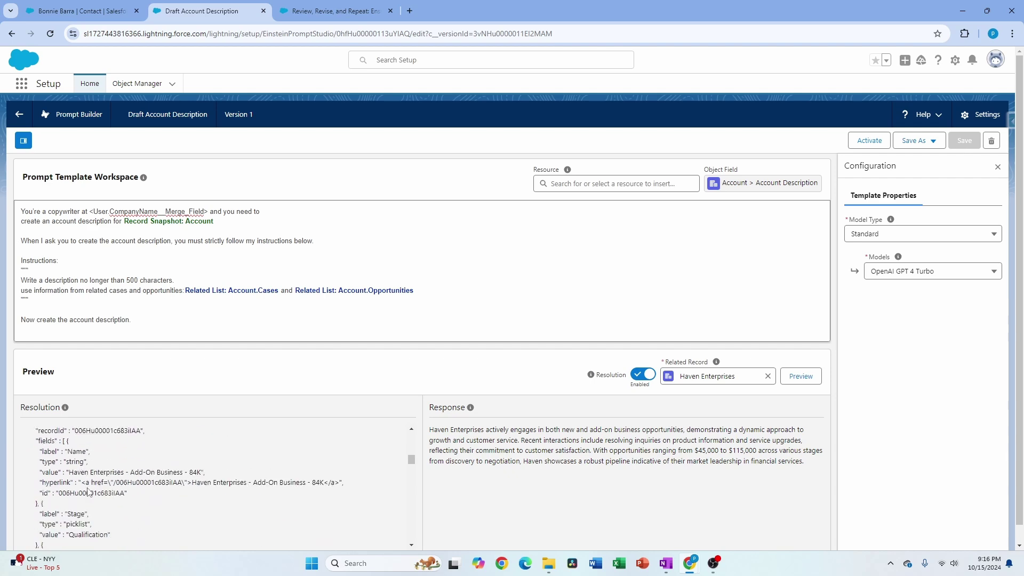
drag(411, 464, 404, 543)
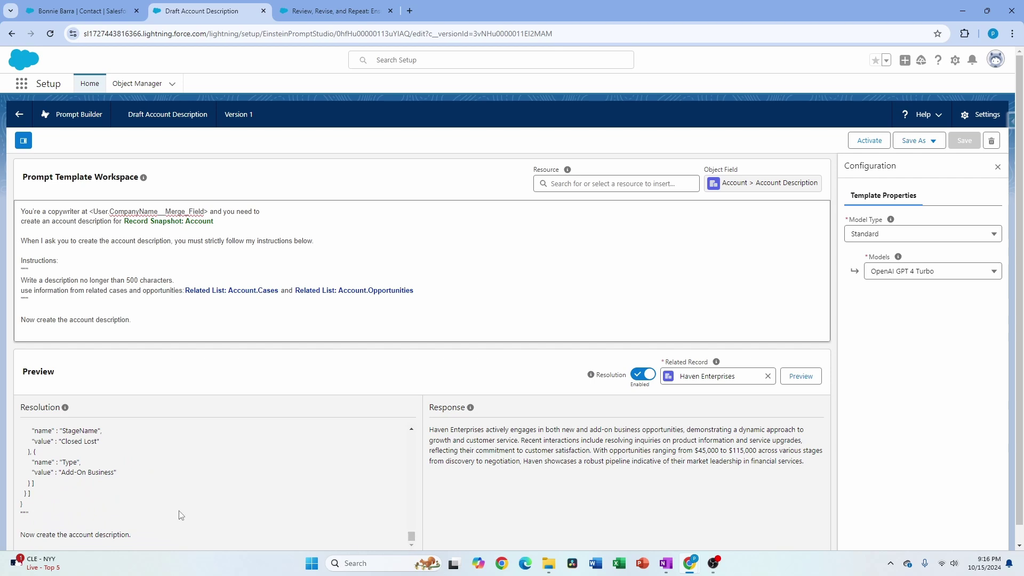
scroll(155, 504, up, 4)
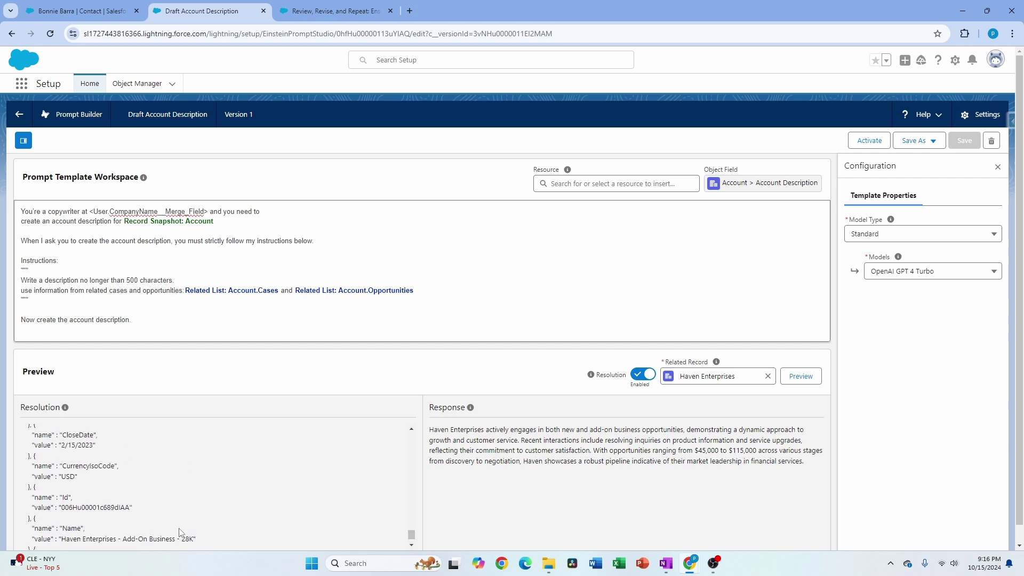
drag(202, 540, 31, 518)
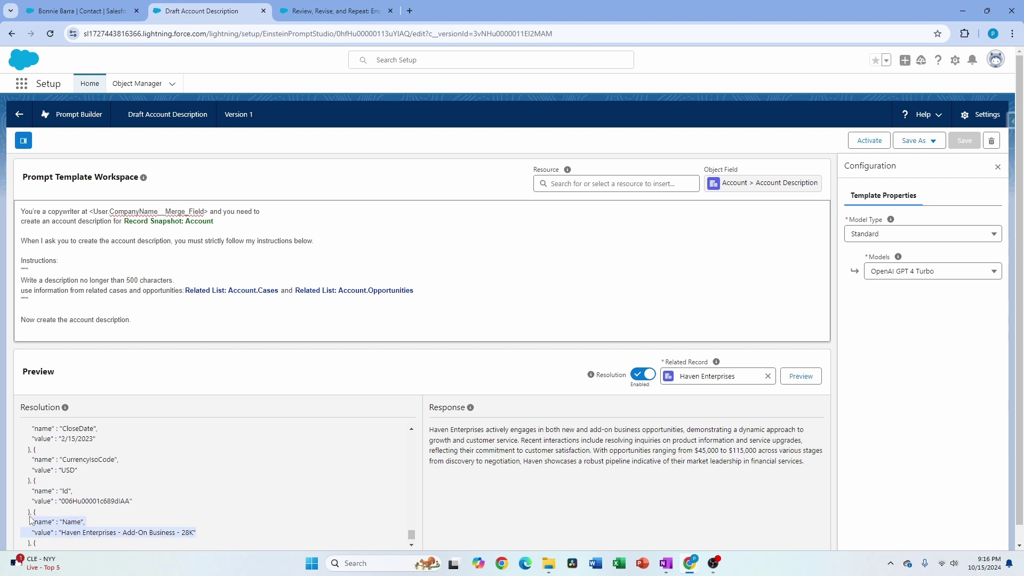
drag(152, 502, 37, 489)
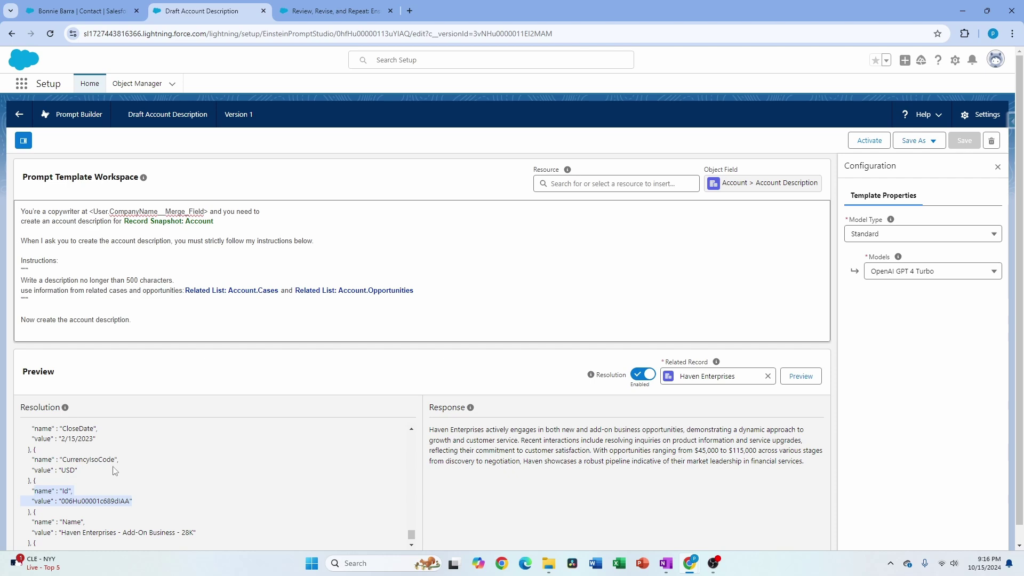
scroll(116, 470, down, 2)
scroll(114, 471, up, 2)
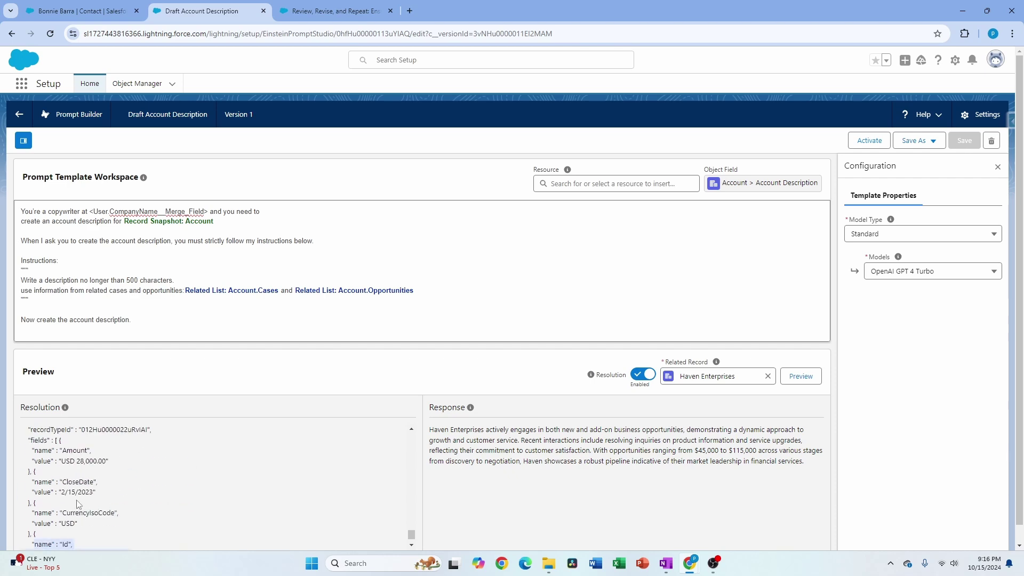
drag(93, 527, 32, 431)
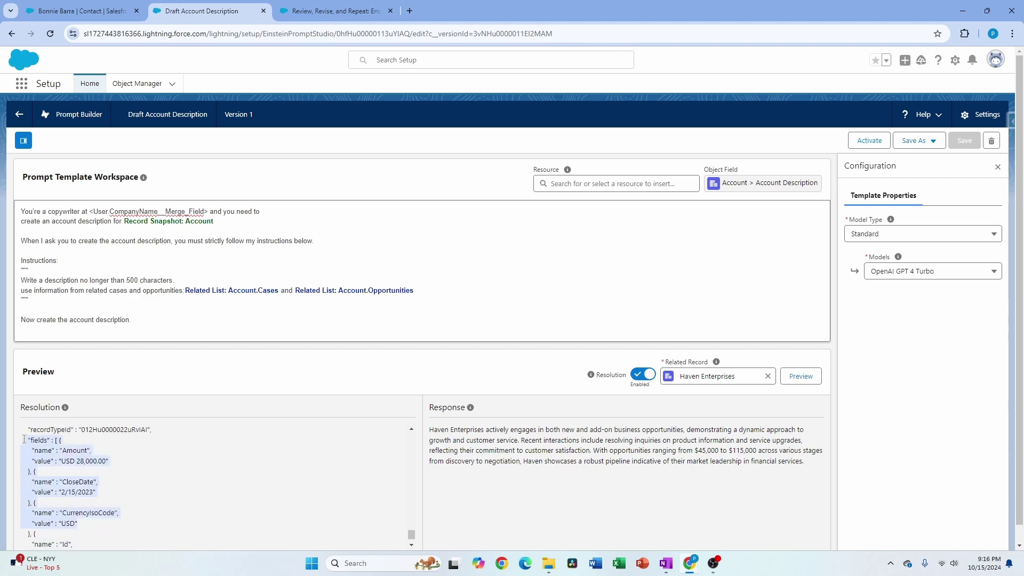
scroll(86, 465, down, 1)
click(85, 466)
scroll(85, 465, up, 3)
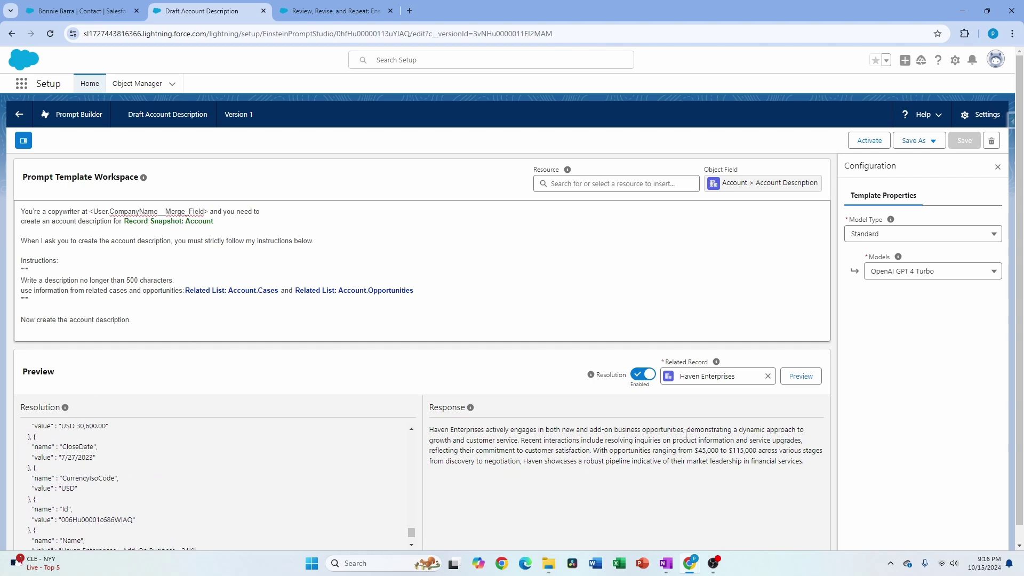
Step: Read the generated description, including its sentences on recent interactions and opportunity amounts
drag(556, 430, 746, 456)
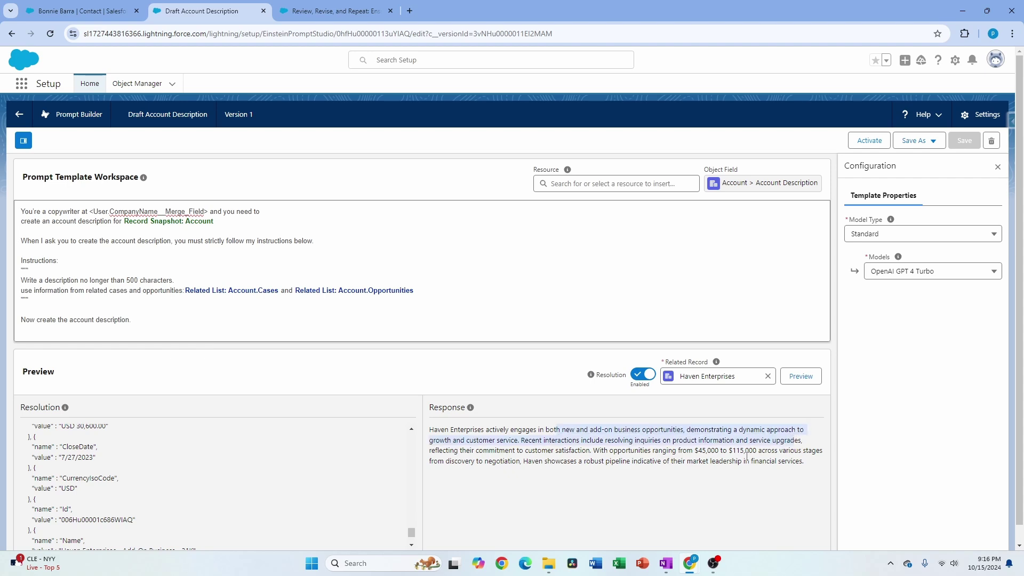
drag(520, 440, 725, 440)
click(644, 451)
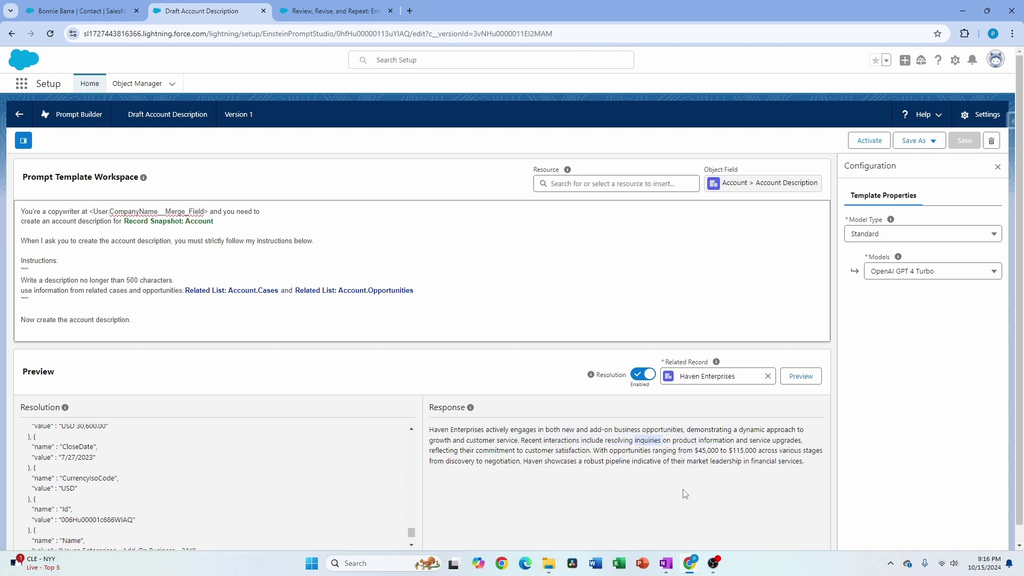
drag(592, 451, 429, 427)
click(792, 462)
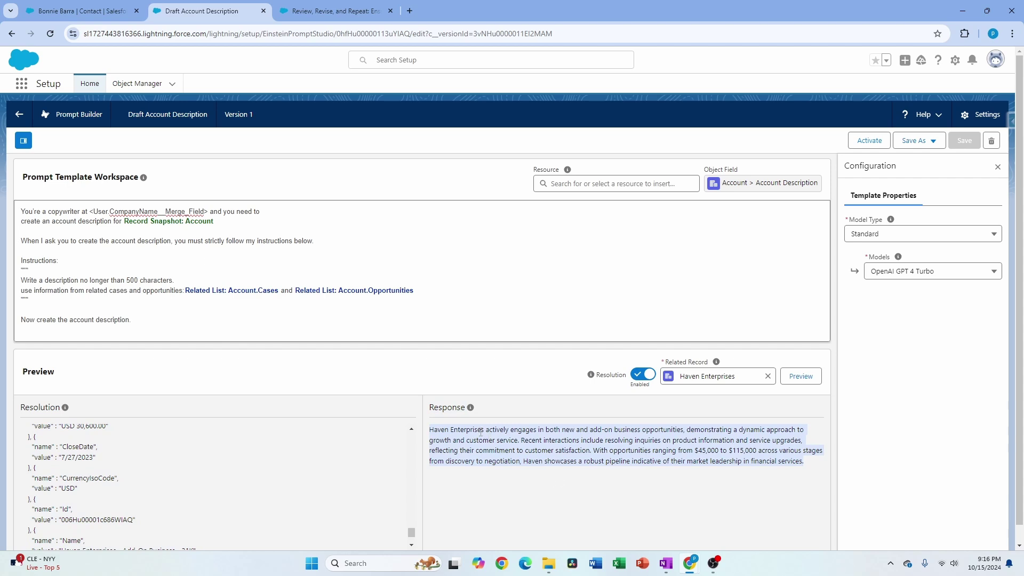
click(464, 439)
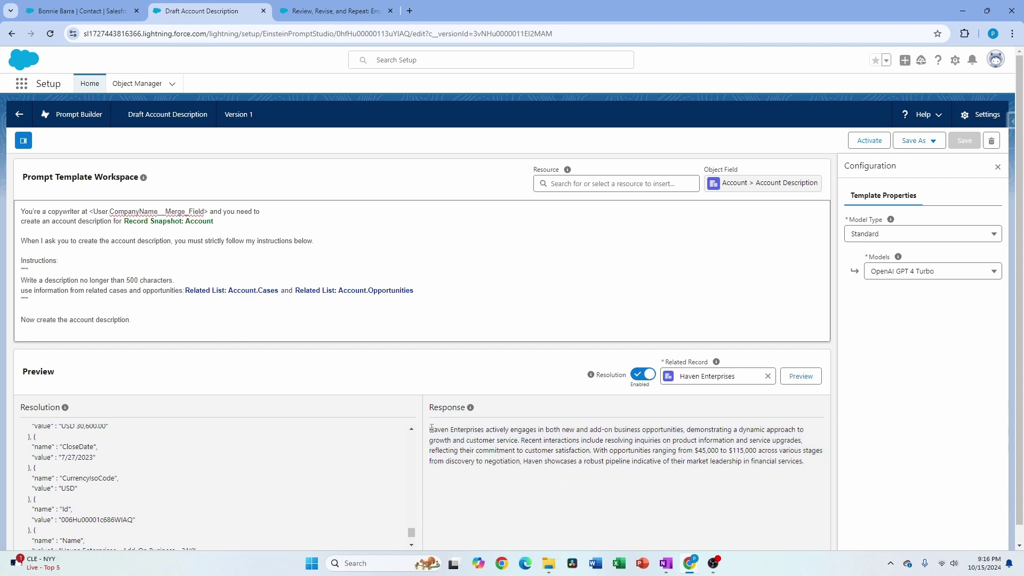
drag(431, 429, 820, 480)
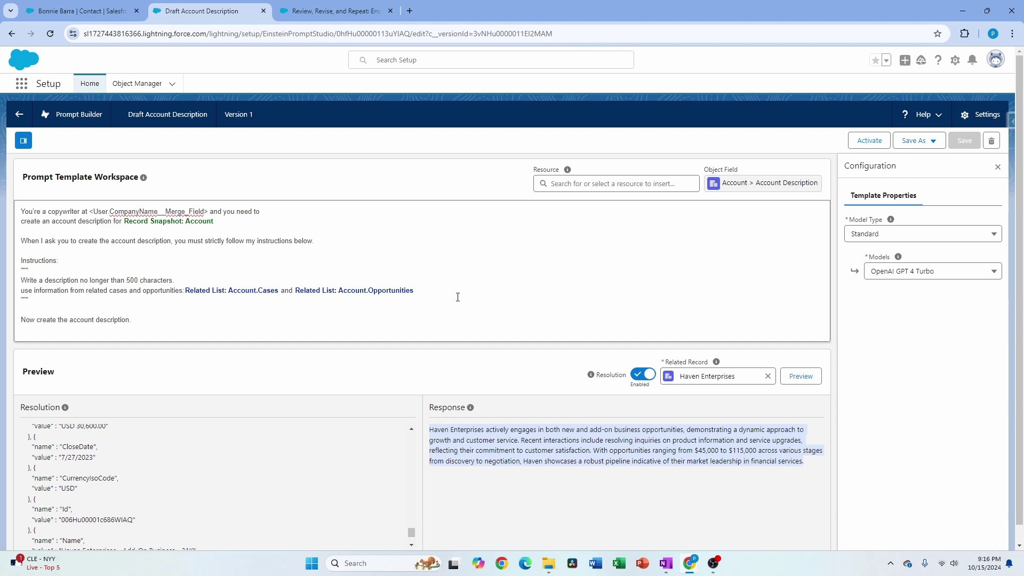
Step: Activate the template, then upgrade the account page's Record Detail to individual field sections
click(869, 142)
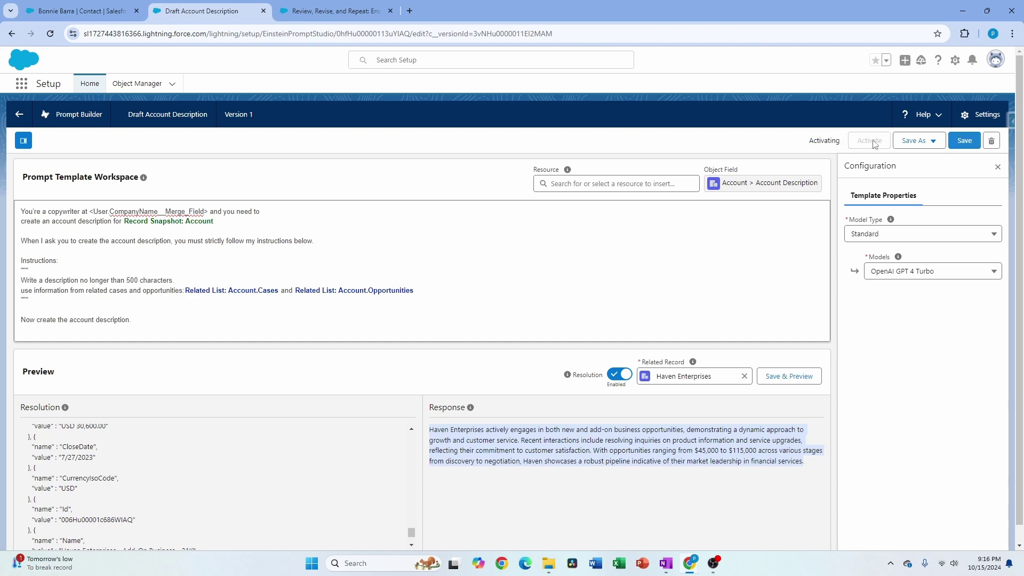
click(80, 11)
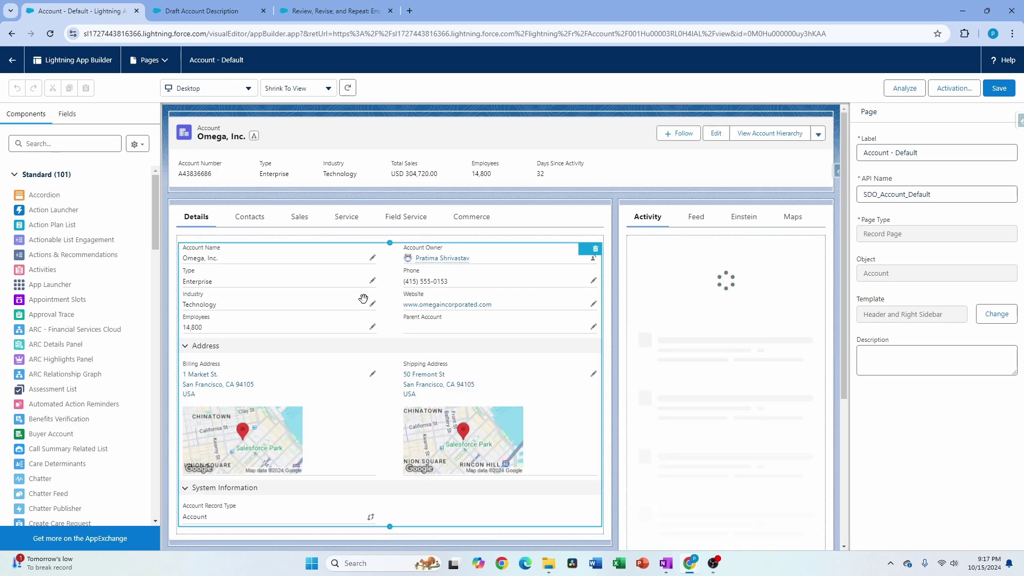
click(321, 284)
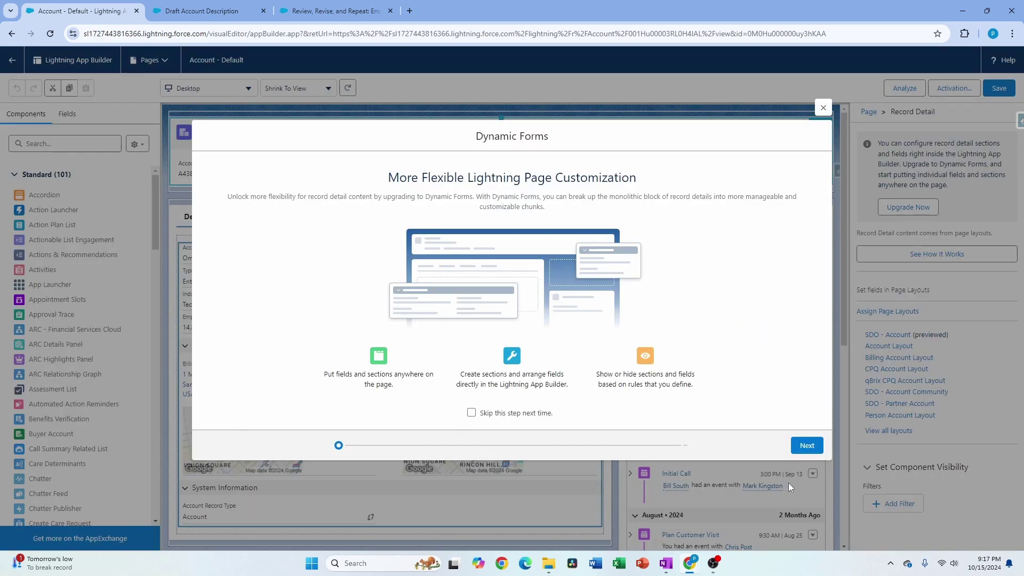
click(807, 445)
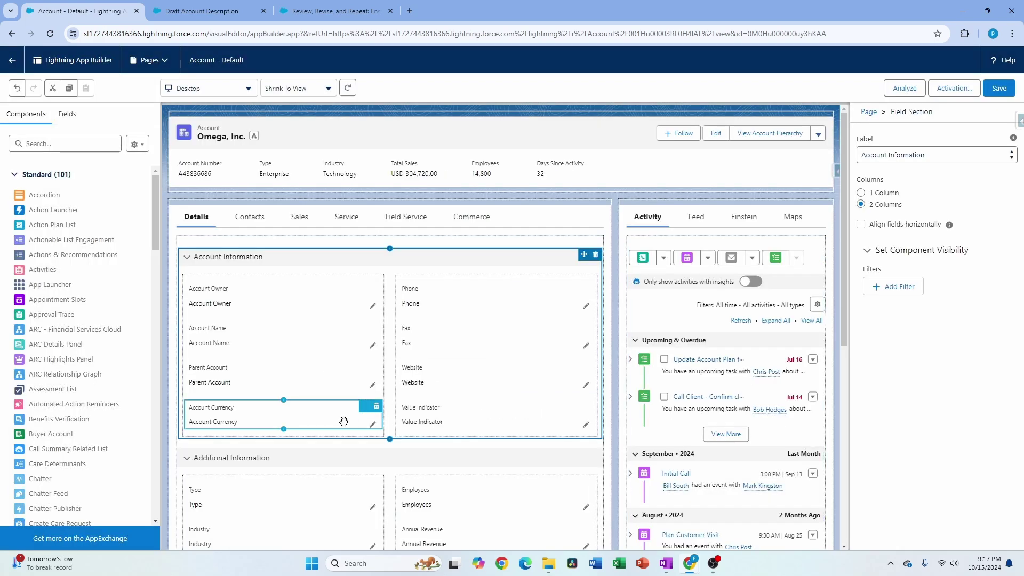
scroll(411, 468, down, 4)
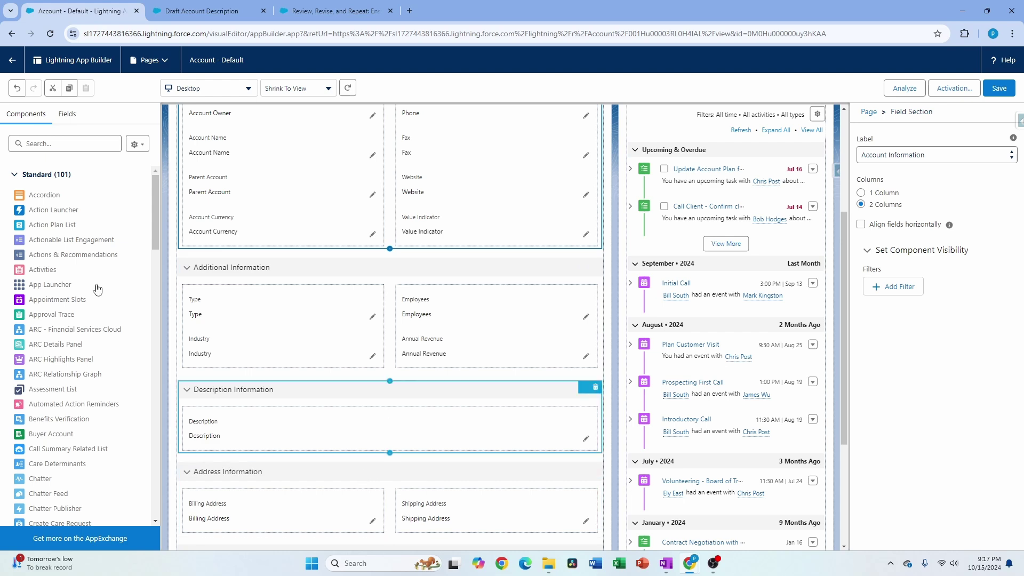
Step: Assign the Draft Account Description template to the Description field and return to Omega, Inc
click(288, 430)
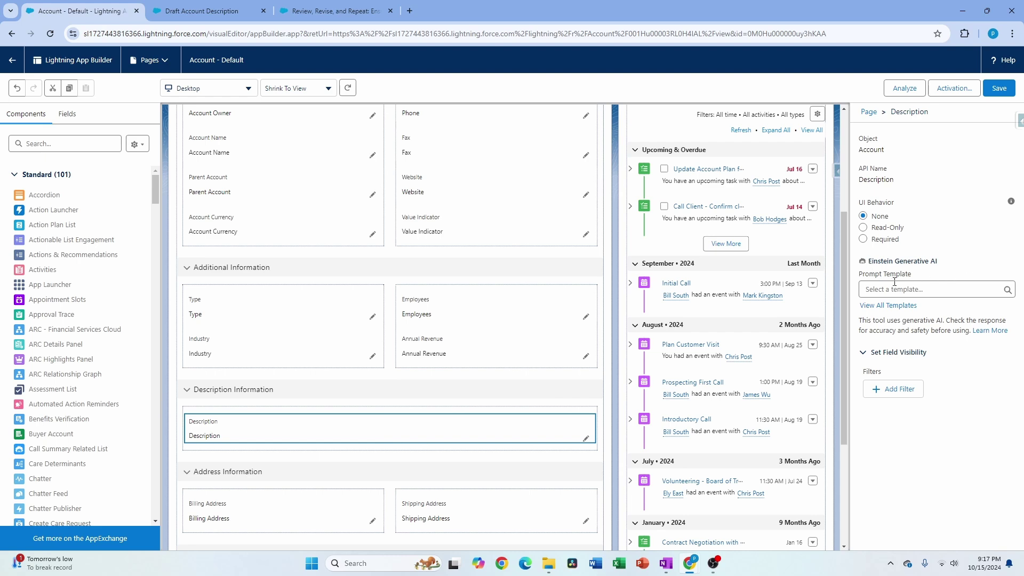
click(934, 290)
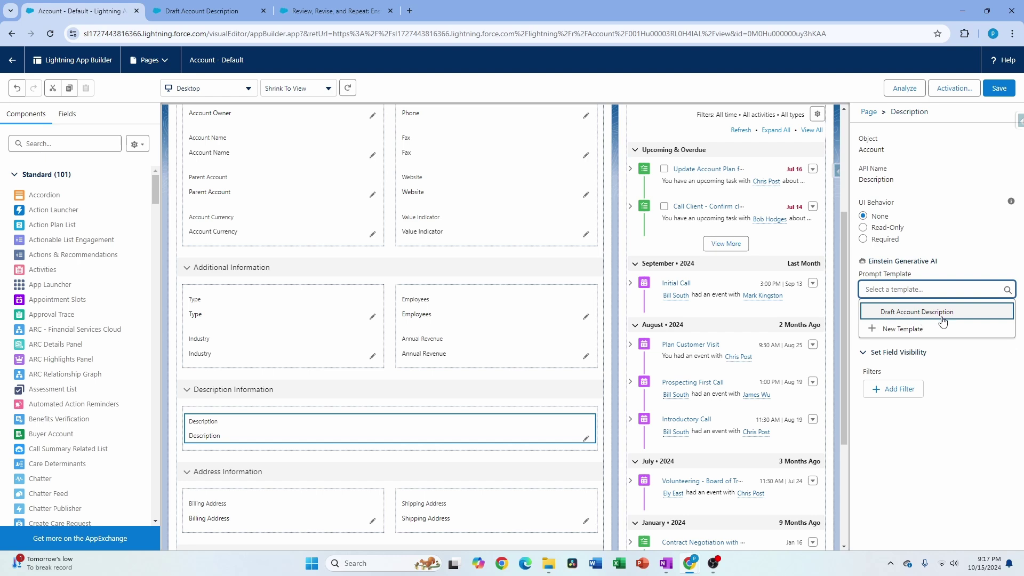
click(933, 316)
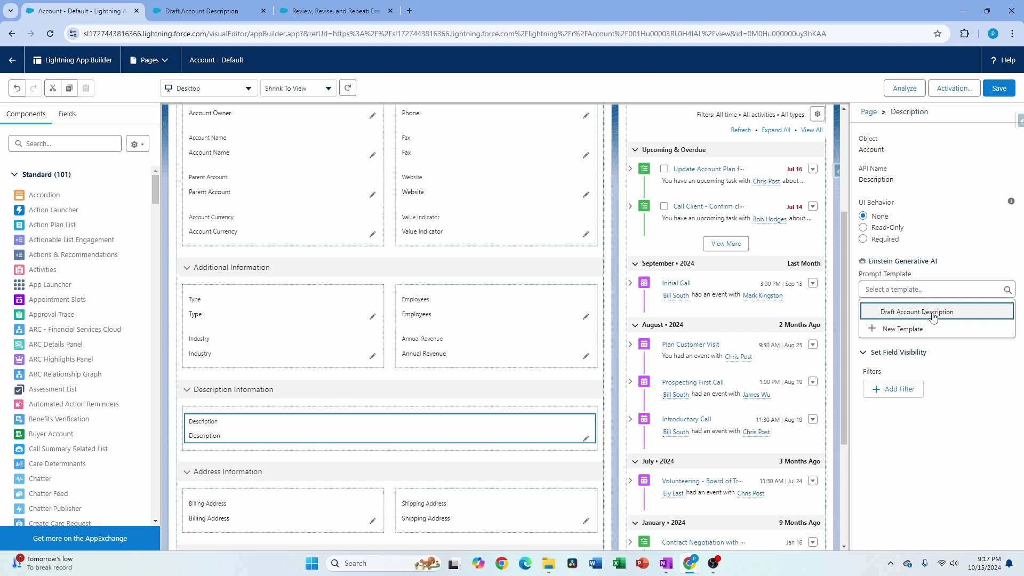
click(980, 429)
mouse_move(1011, 201)
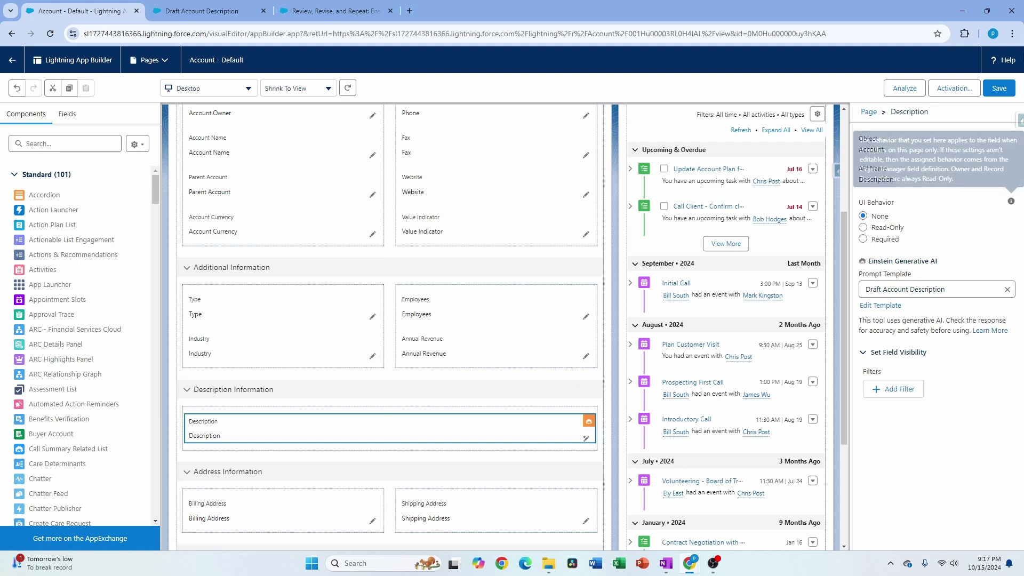
click(7, 62)
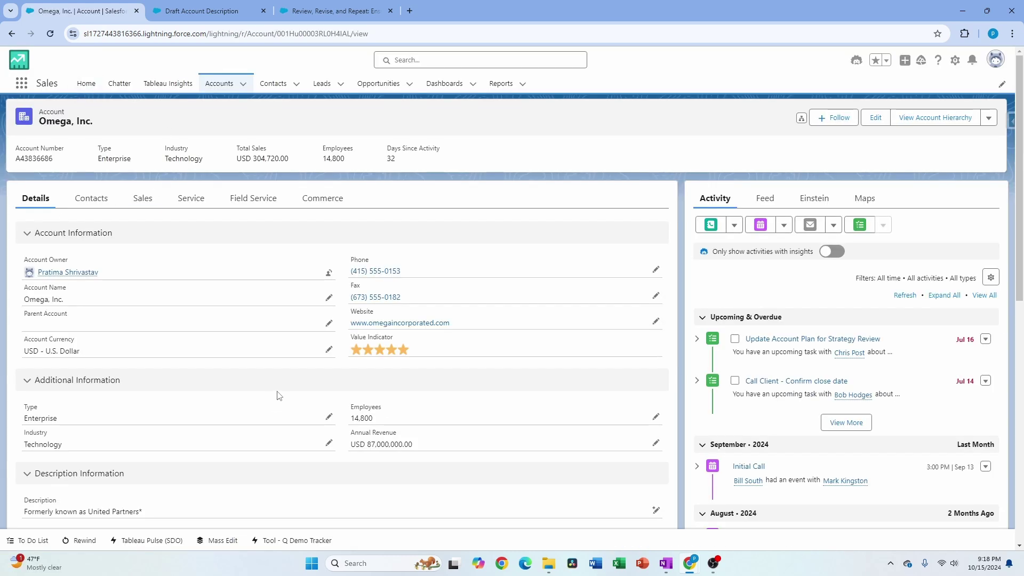
Step: Insert the Einstein-generated summary into Omega, Inc.'s Description field
scroll(277, 395, down, 5)
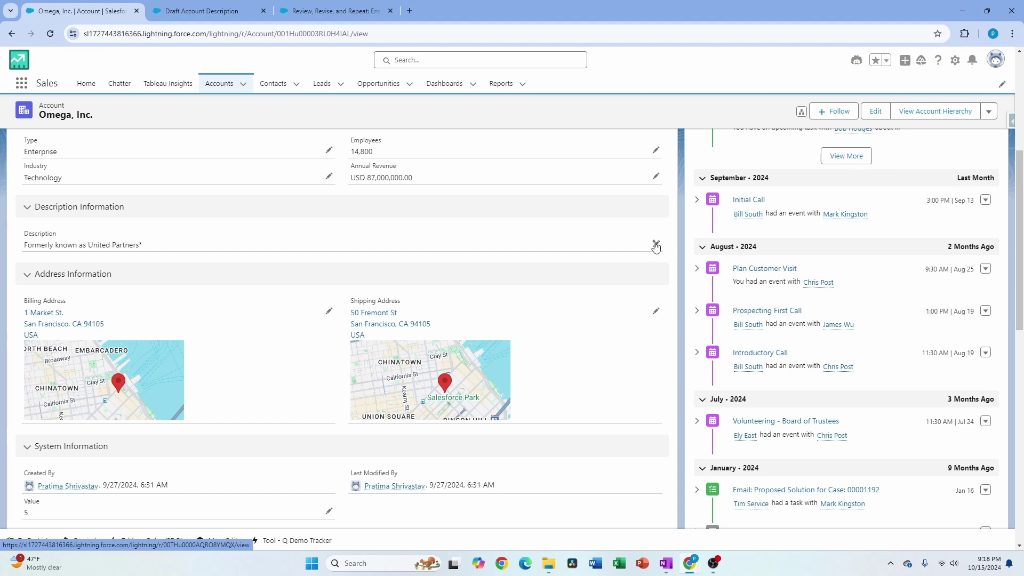
click(656, 246)
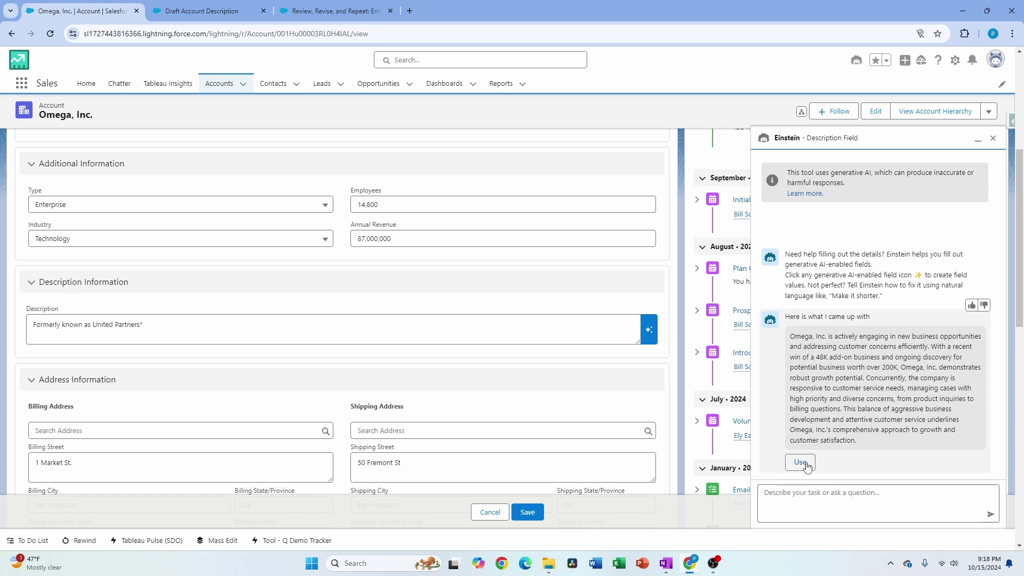
click(807, 466)
scroll(369, 326, down, 2)
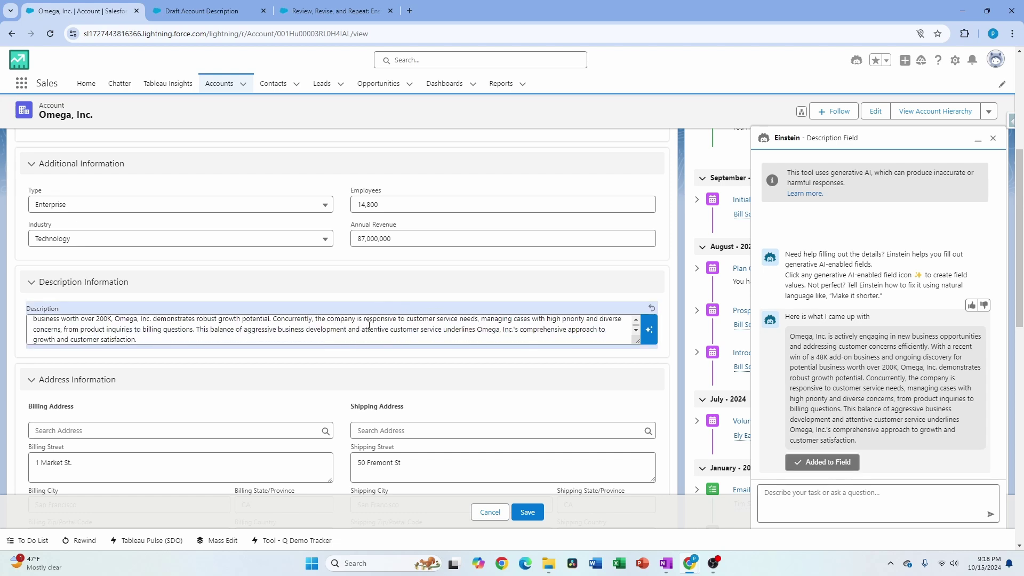
click(140, 332)
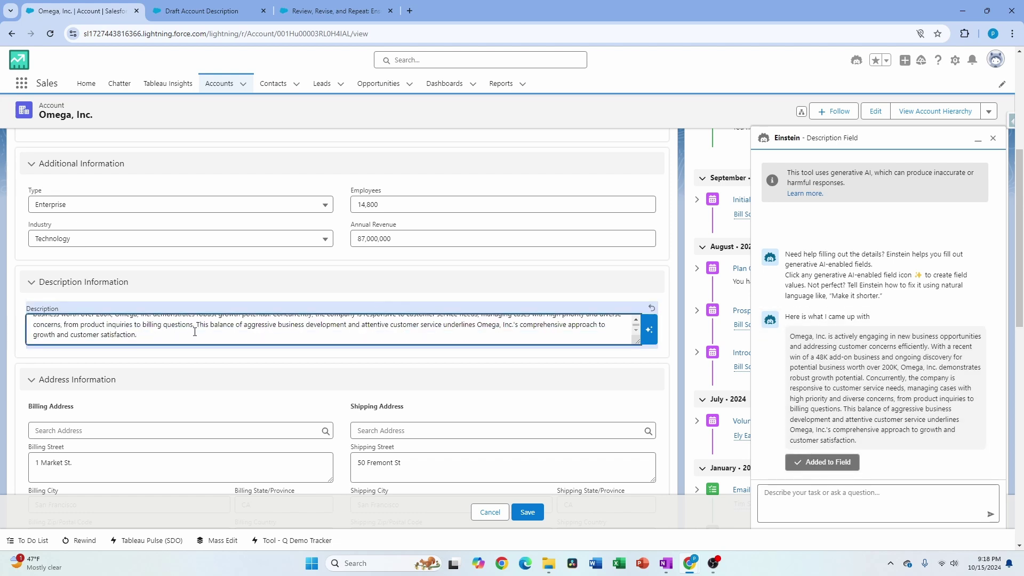
Step: Save the account and review the filled-in description text
scroll(227, 325, down, 3)
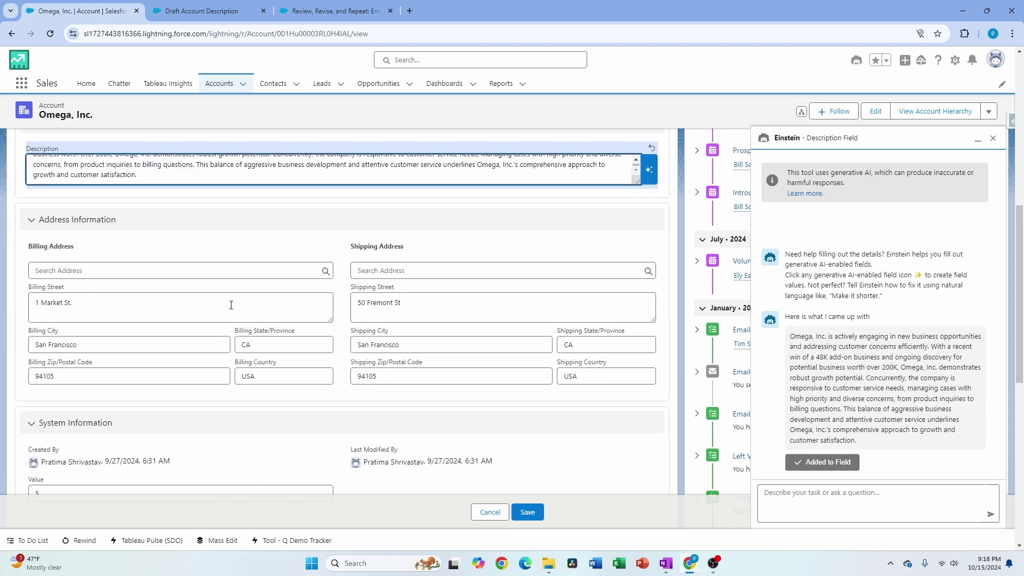
click(528, 515)
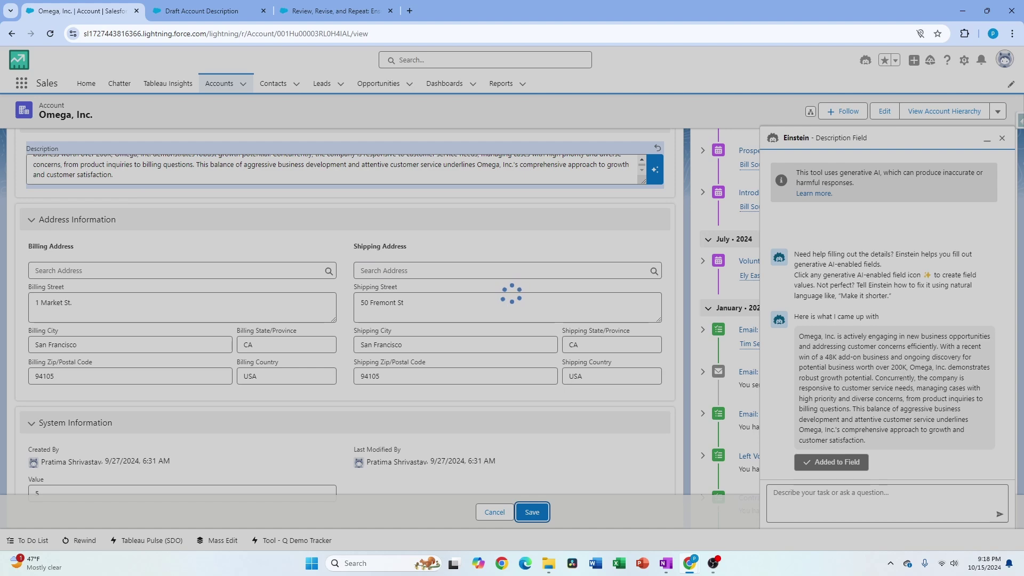
scroll(318, 275, down, 4)
scroll(136, 230, up, 7)
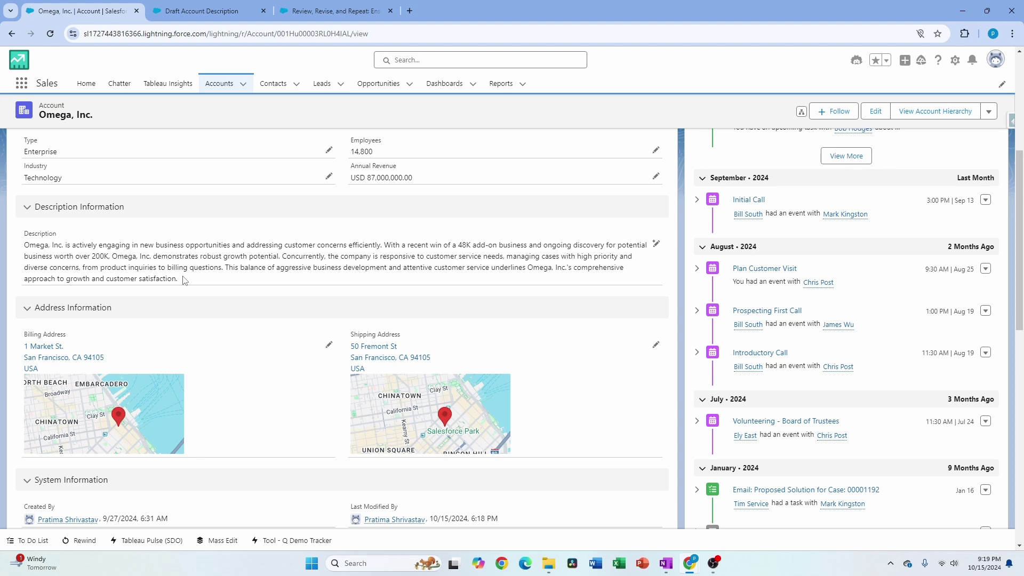
drag(183, 280, 20, 247)
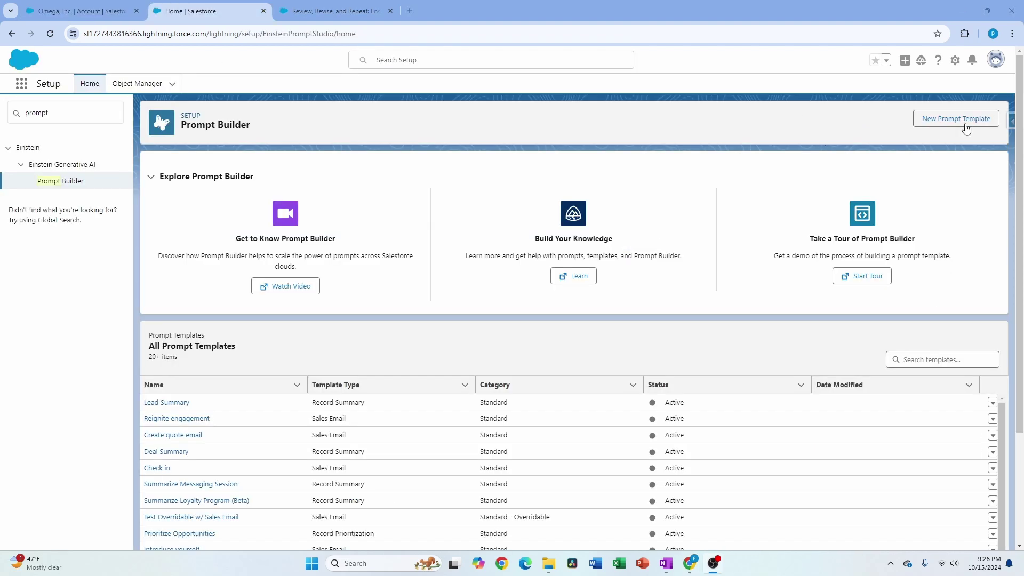
Step: Create a Sales Email template named 'Send a Prospect Email' with Contact as recipient
click(965, 127)
click(398, 254)
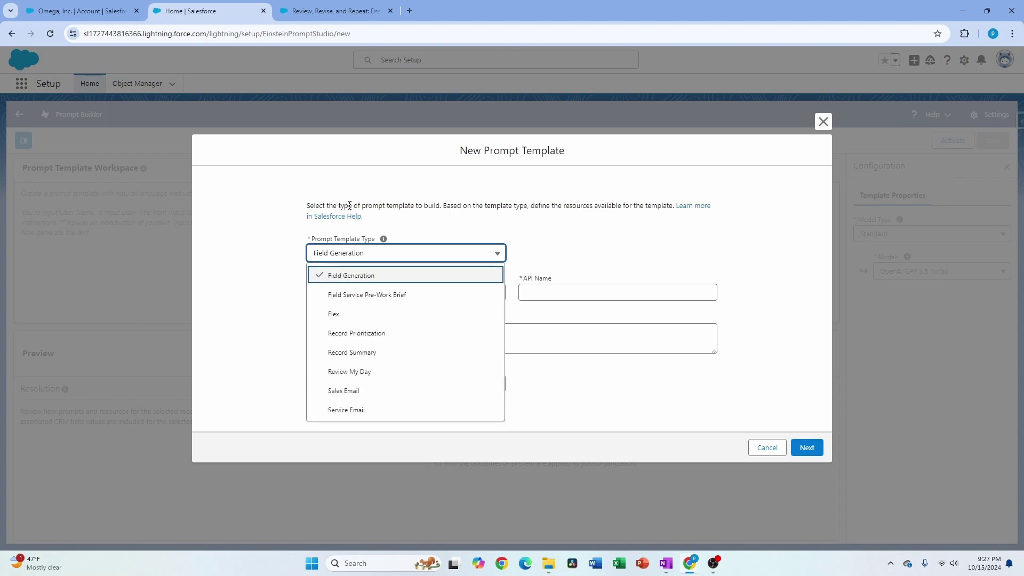
click(367, 393)
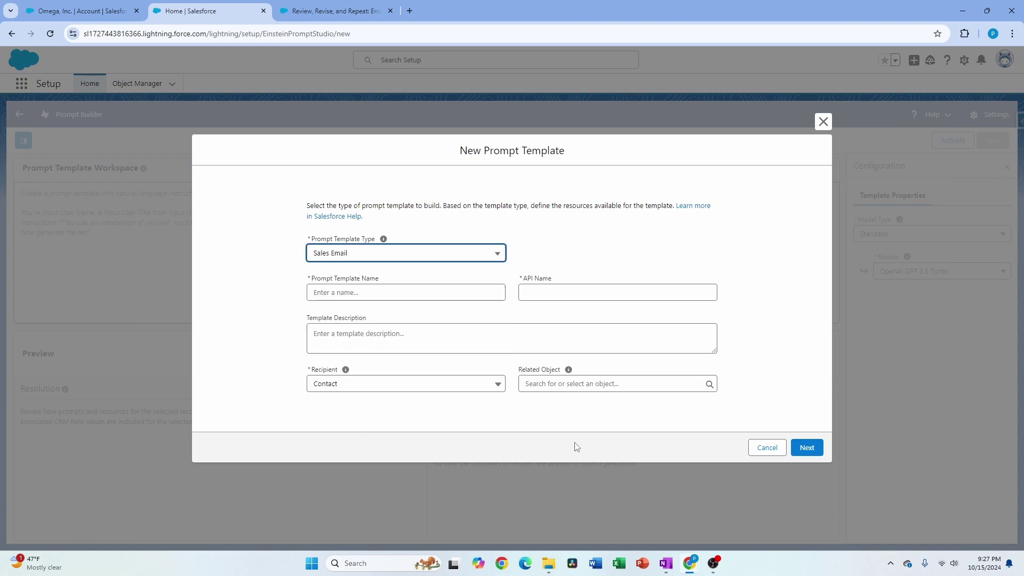
click(381, 294)
text(Send a)
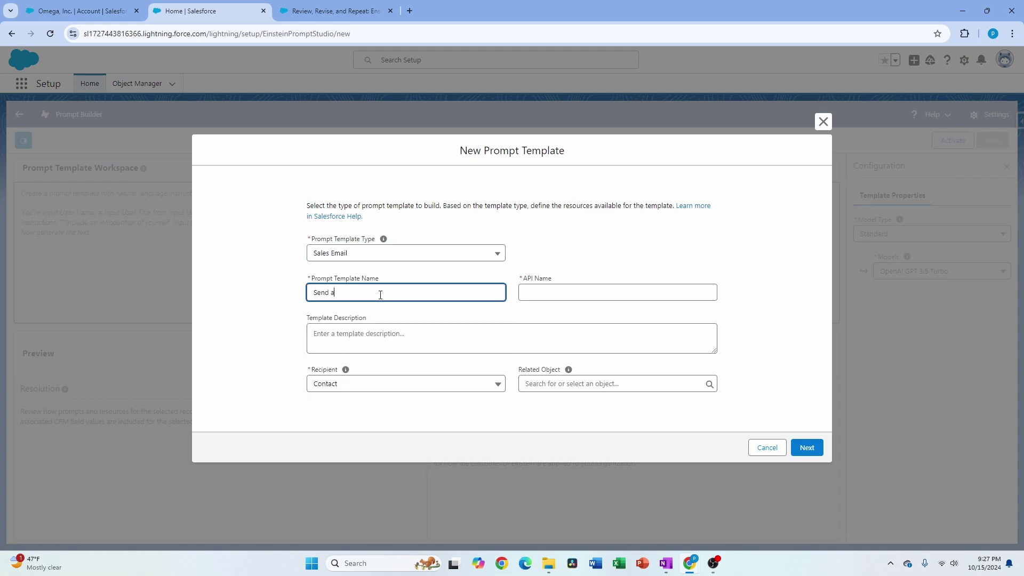
text( Prospect Email)
click(424, 342)
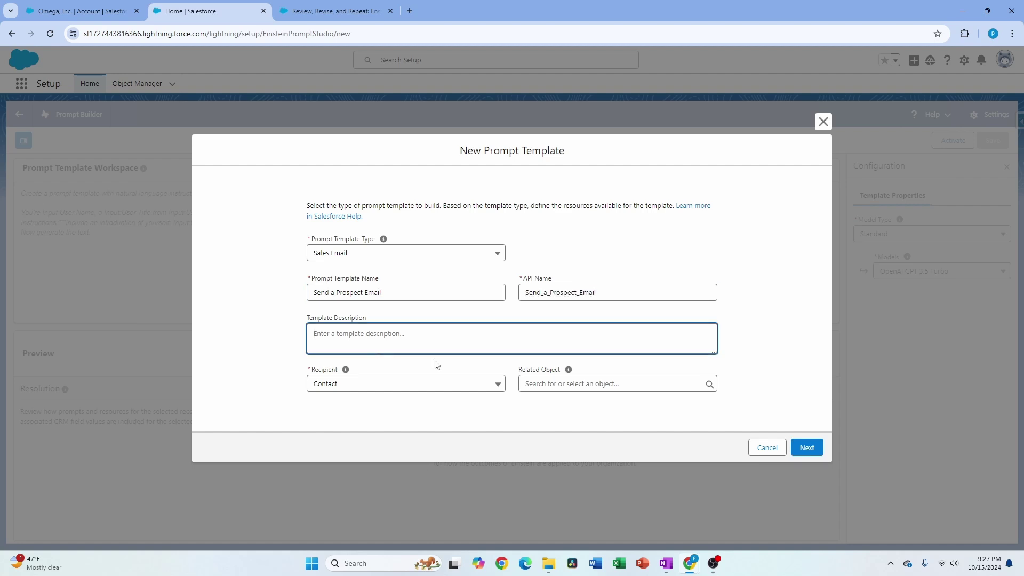
click(429, 371)
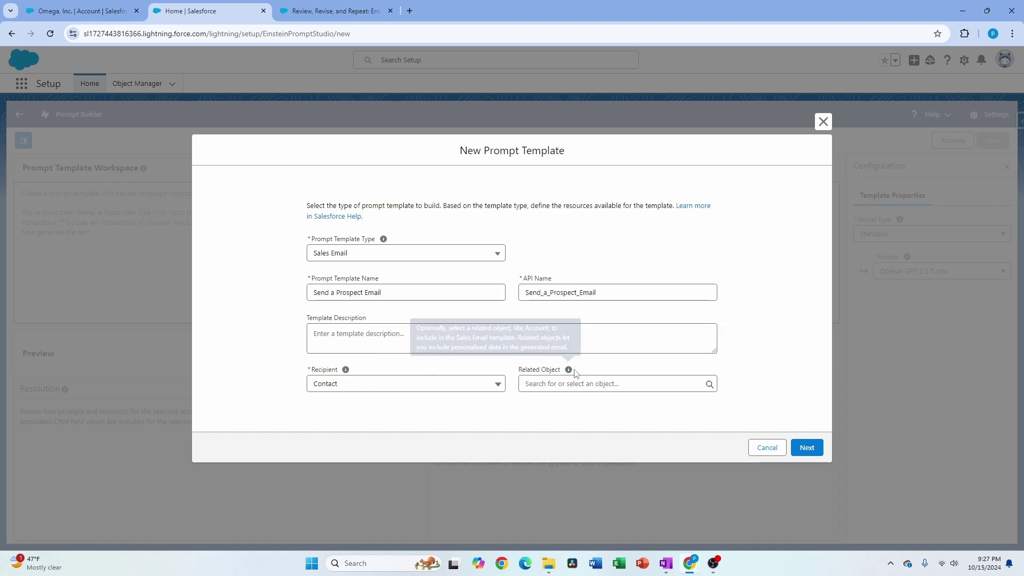
mouse_move(567, 374)
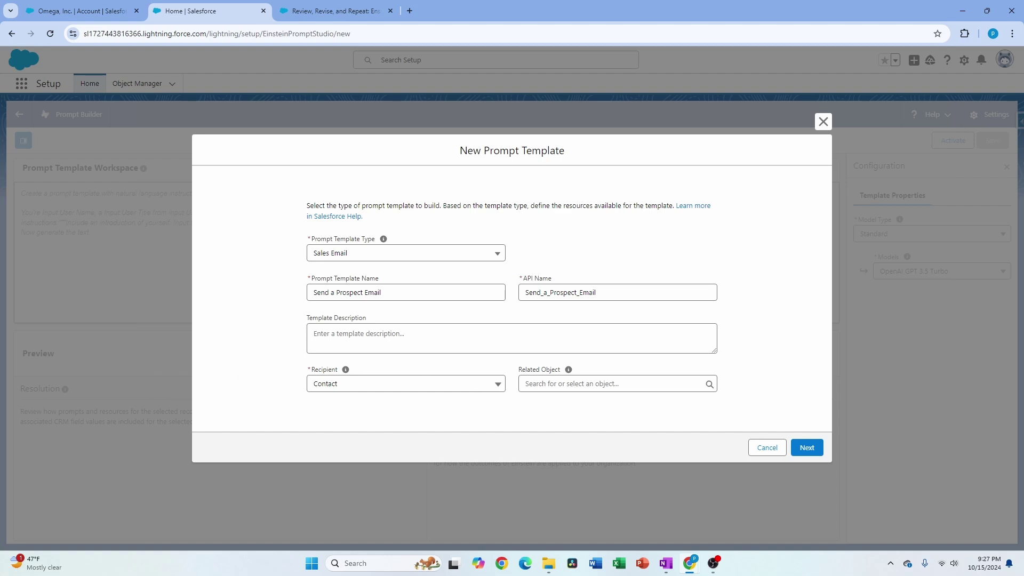
click(797, 454)
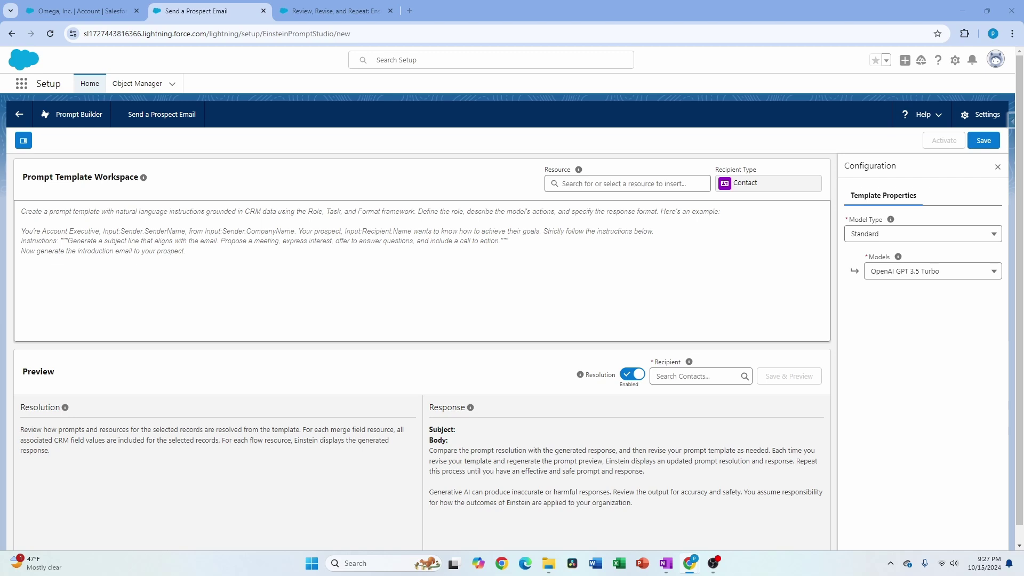
Step: Paste the prepared prompt and replace the old sender merge field with the sender's full name
click(247, 241)
key(ctrl+v)
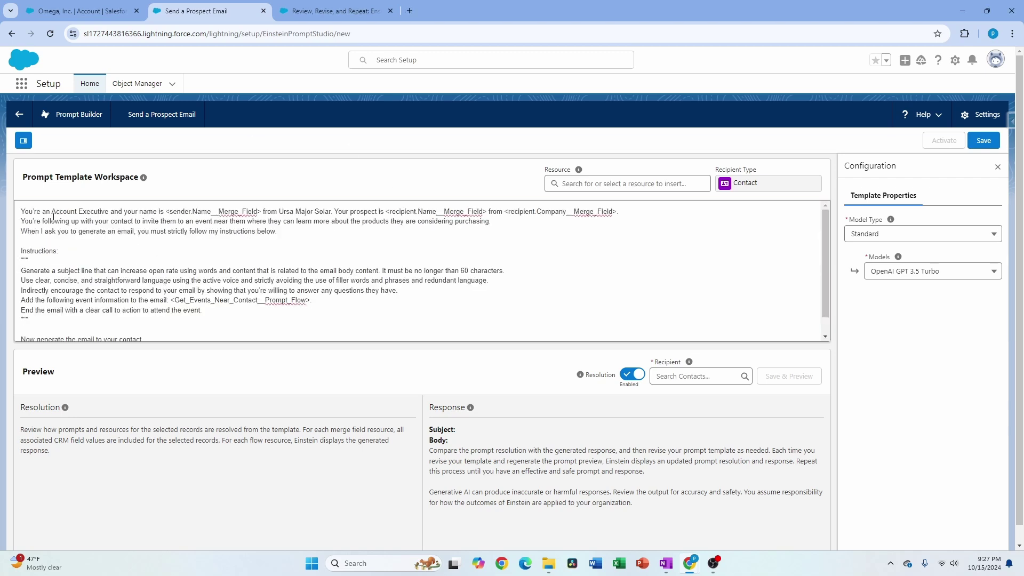
drag(165, 211, 263, 211)
key(BackSpace)
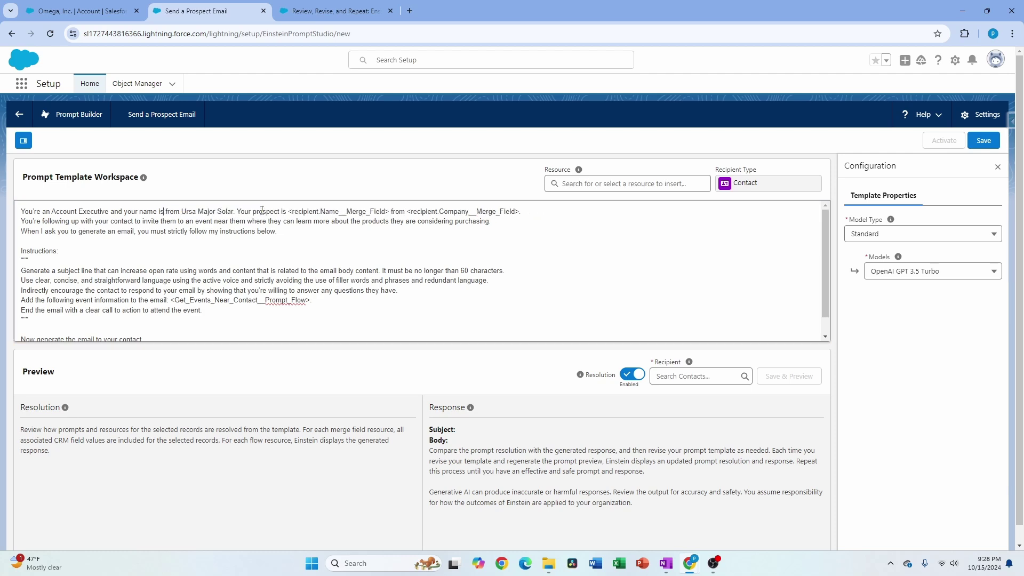
click(583, 183)
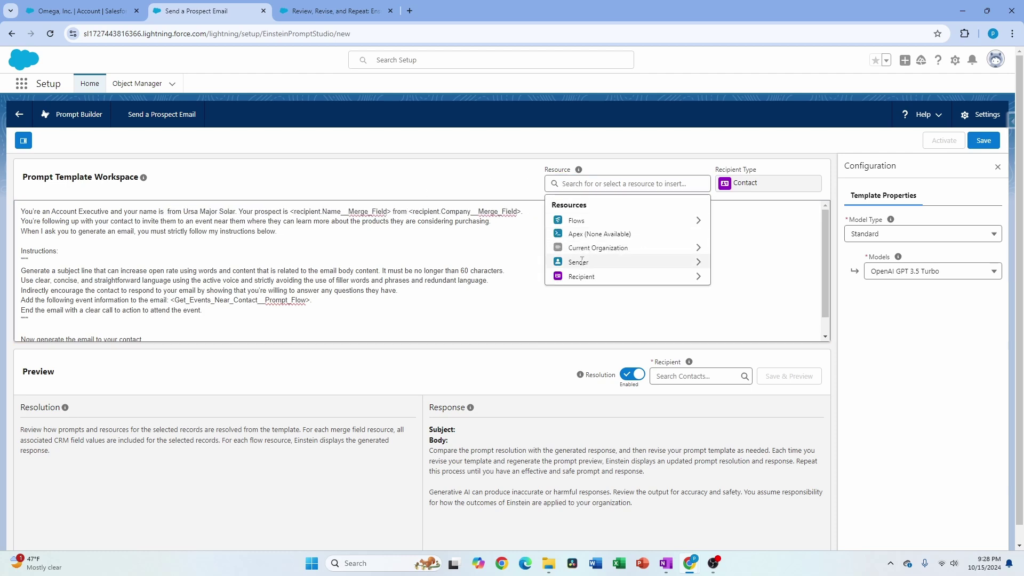
click(585, 261)
scroll(646, 320, down, 5)
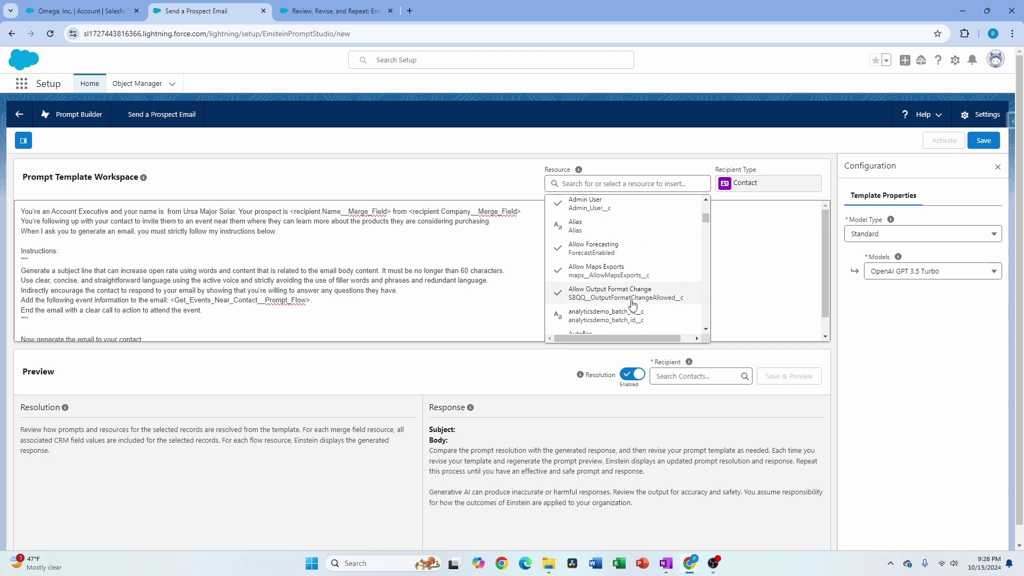
scroll(633, 305, down, 10)
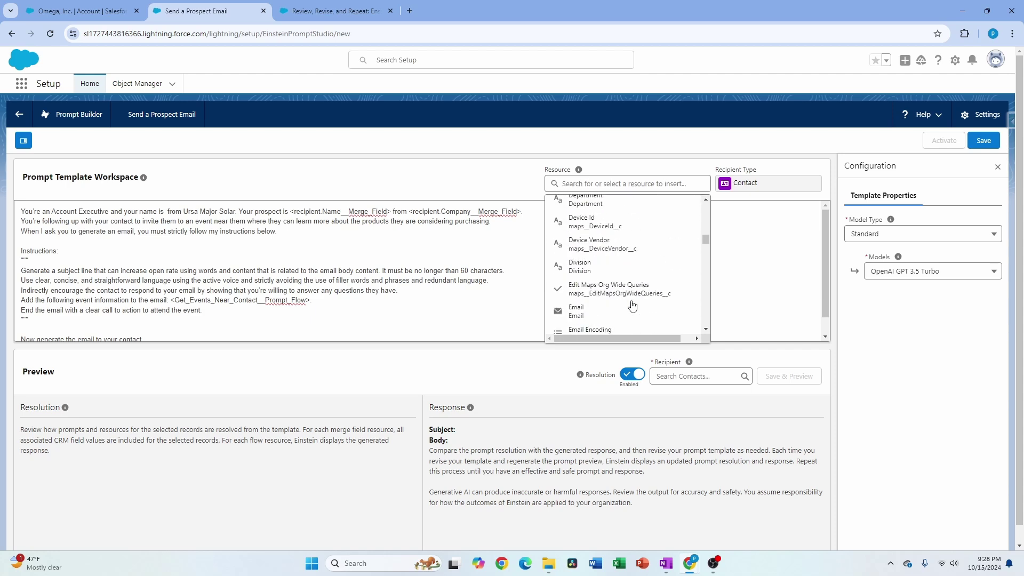
click(583, 274)
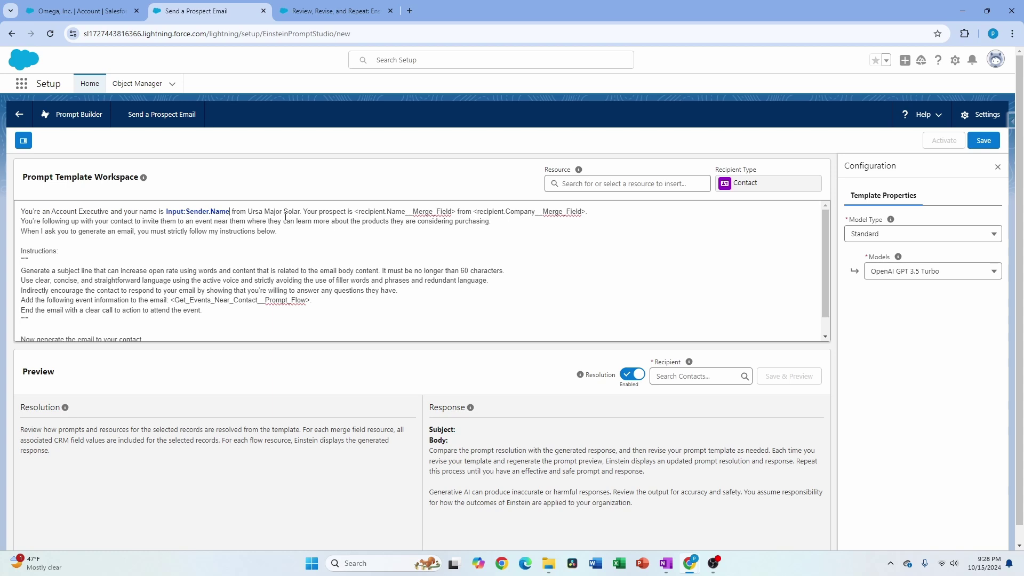
Step: Replace 'Ursa Major Solar' with the Recipient Name field after 'Your prospect is'
drag(248, 211, 457, 211)
key(BackSpace)
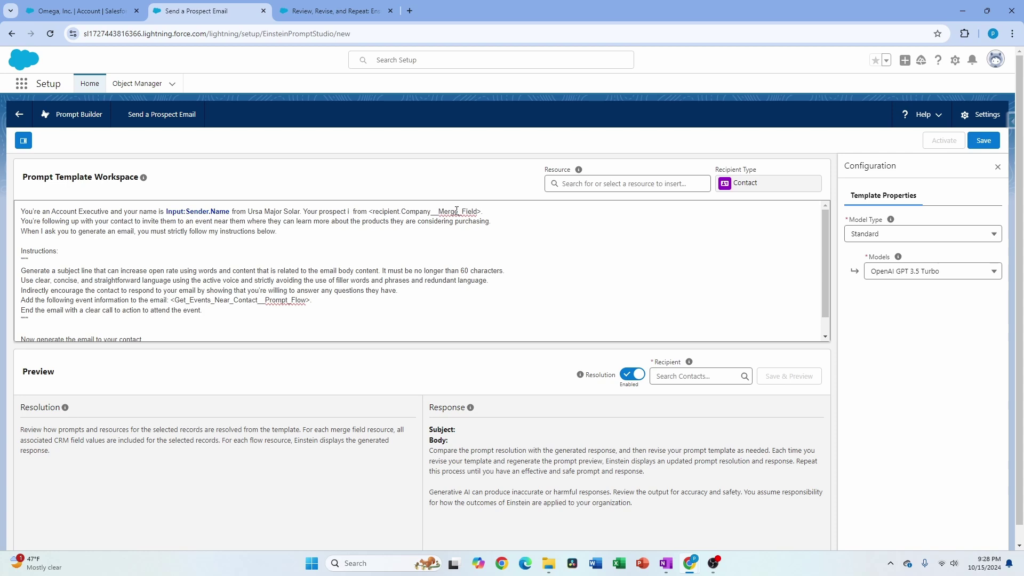
click(640, 184)
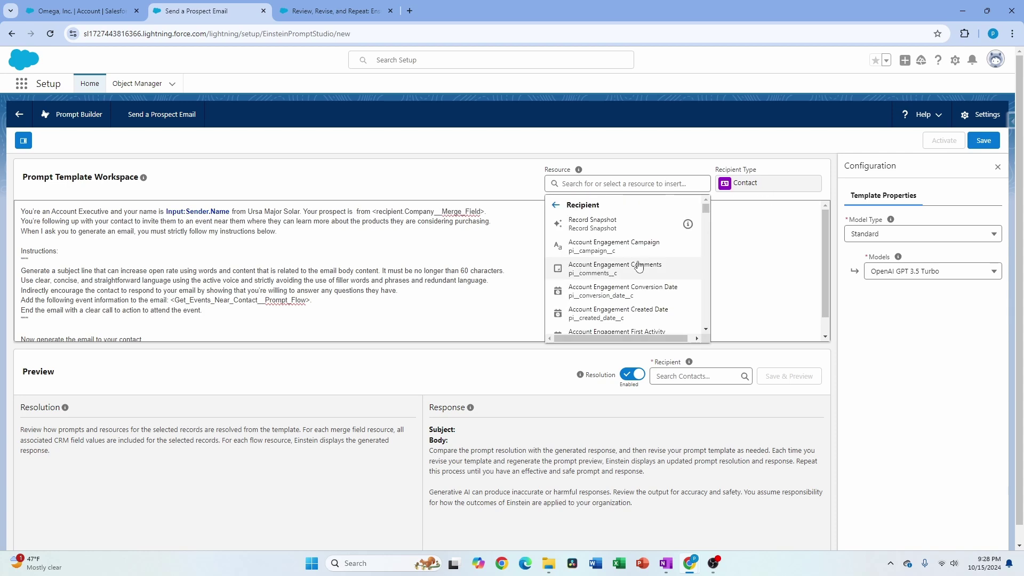
scroll(627, 297, down, 6)
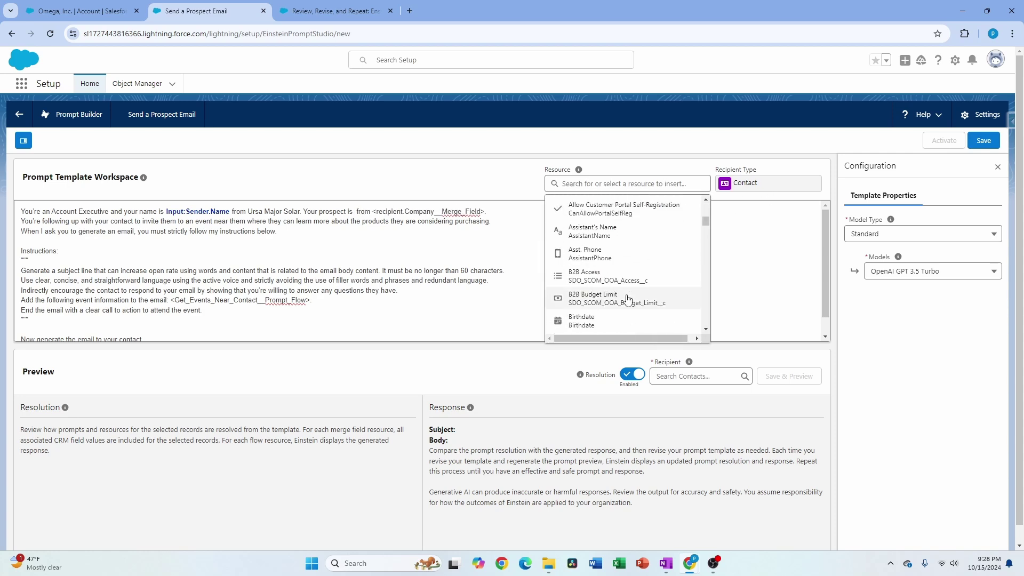
scroll(628, 300, down, 5)
scroll(627, 300, down, 5)
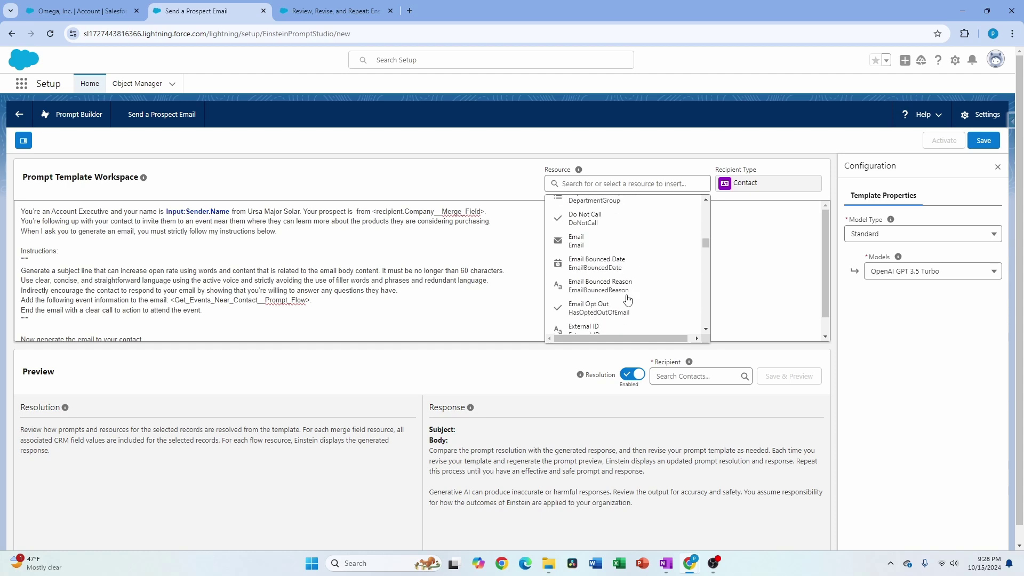
click(629, 302)
Step: Review the subject-line and clear, concise language instructions in the prompt
drag(22, 268, 506, 270)
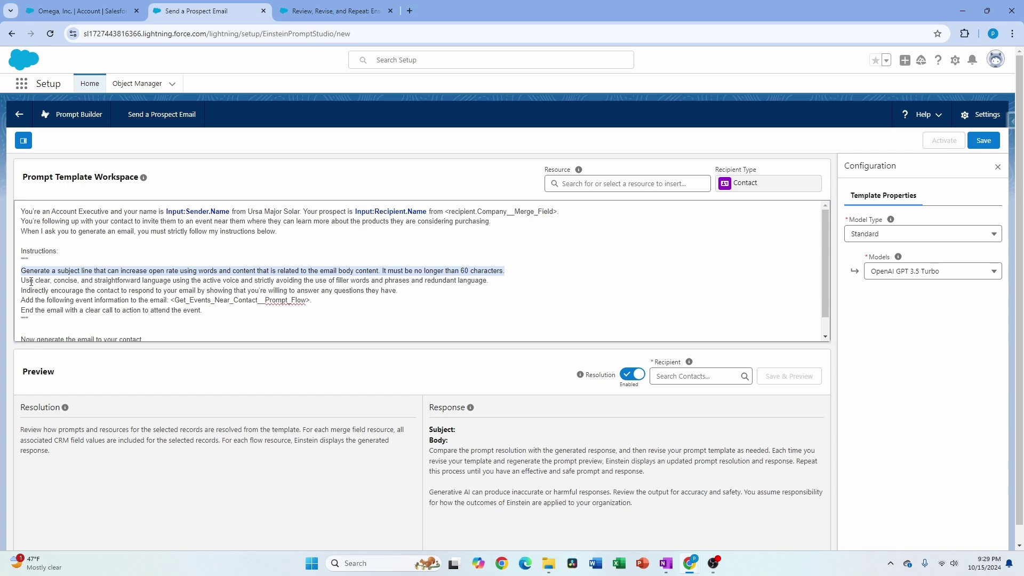
drag(20, 279, 492, 280)
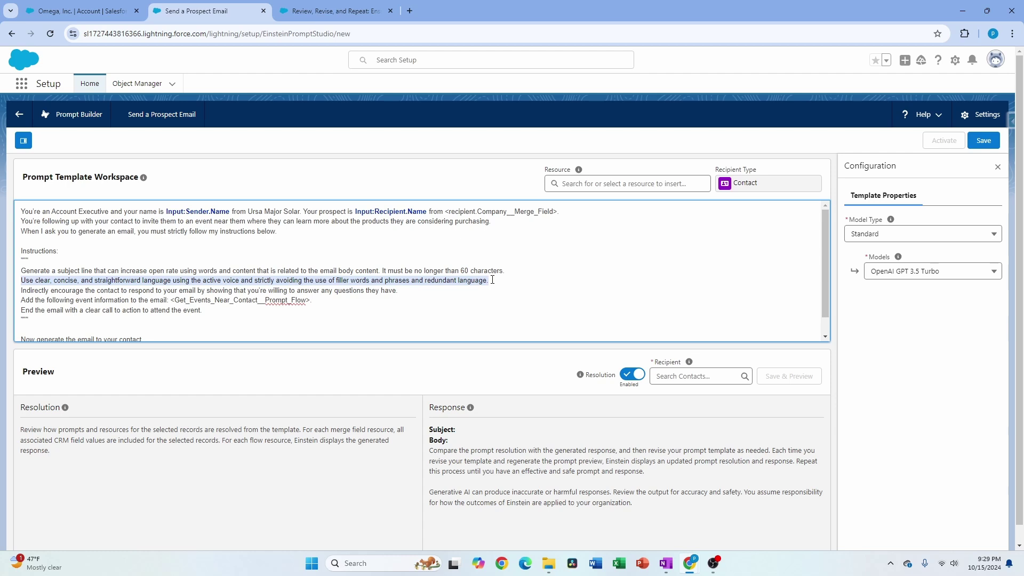
click(238, 295)
drag(115, 291, 21, 291)
click(112, 310)
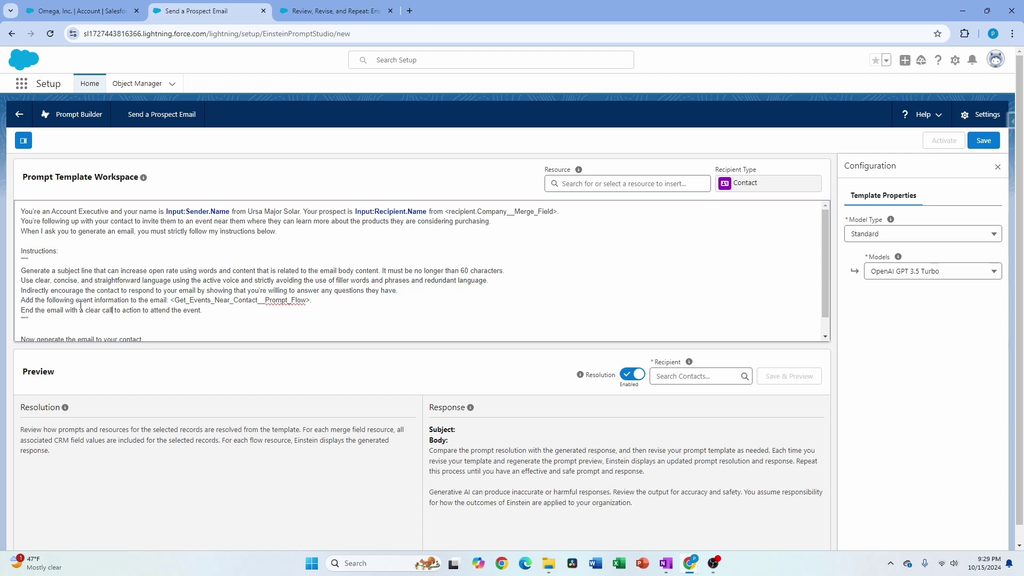
Step: Delete the event-information line and its Get_Events_Near_Contact flow reference
drag(172, 300, 309, 300)
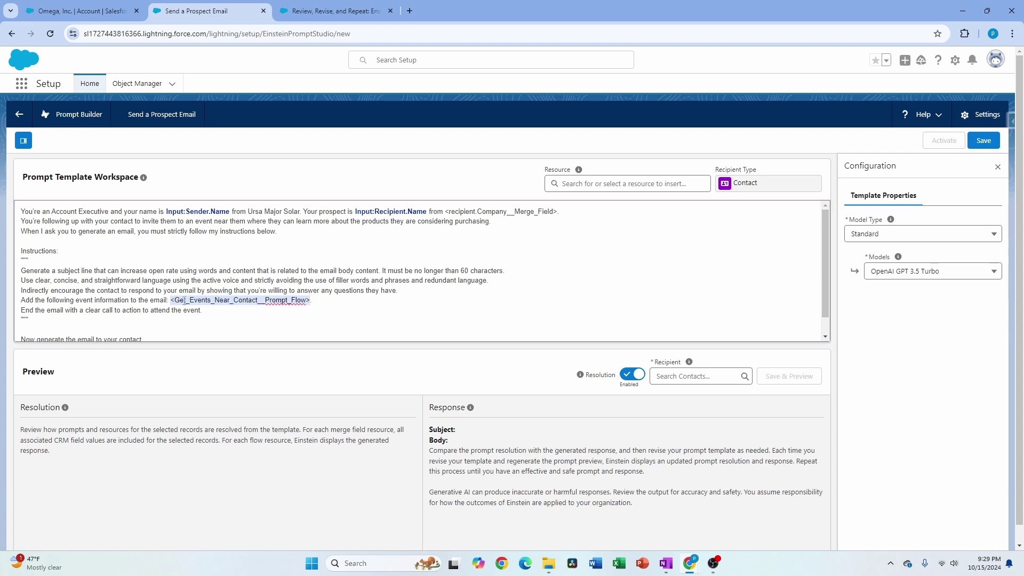
click(592, 186)
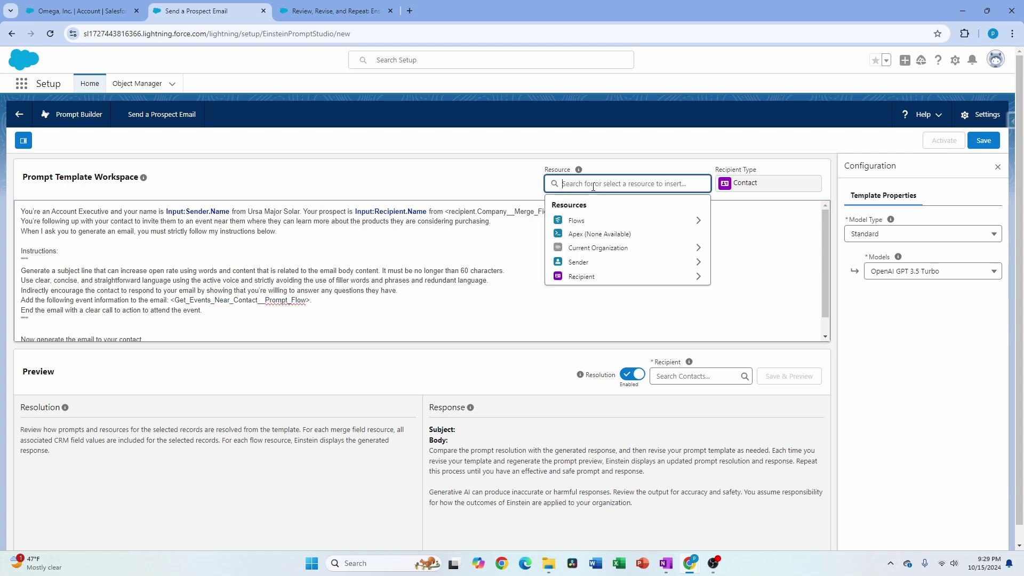
click(597, 221)
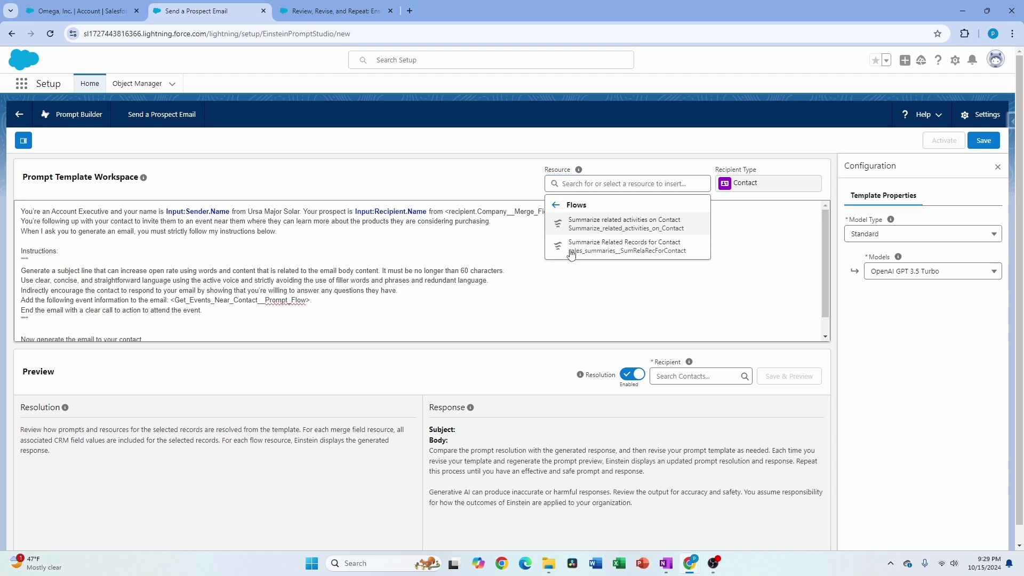
drag(314, 303, 172, 301)
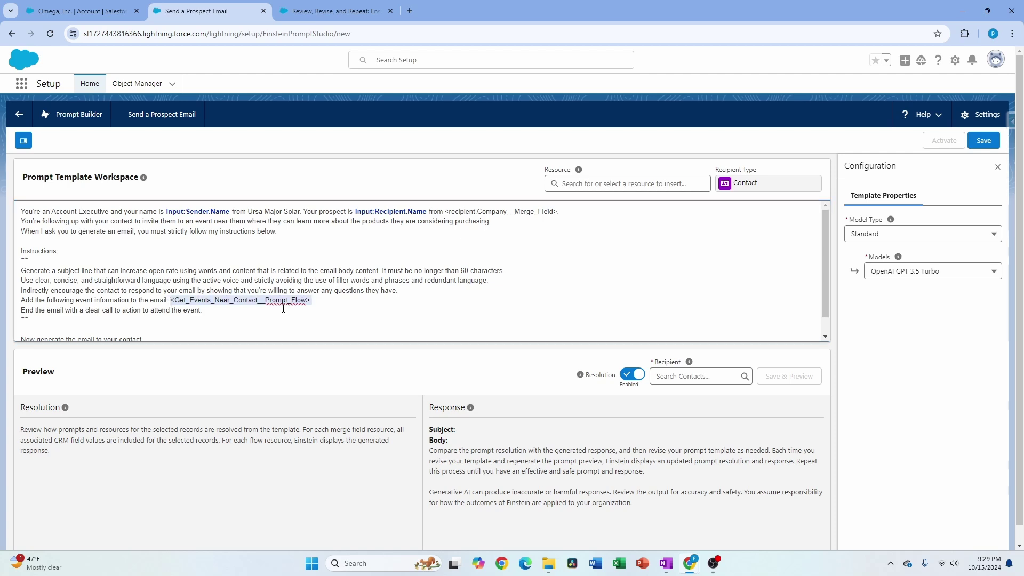
key(BackSpace)
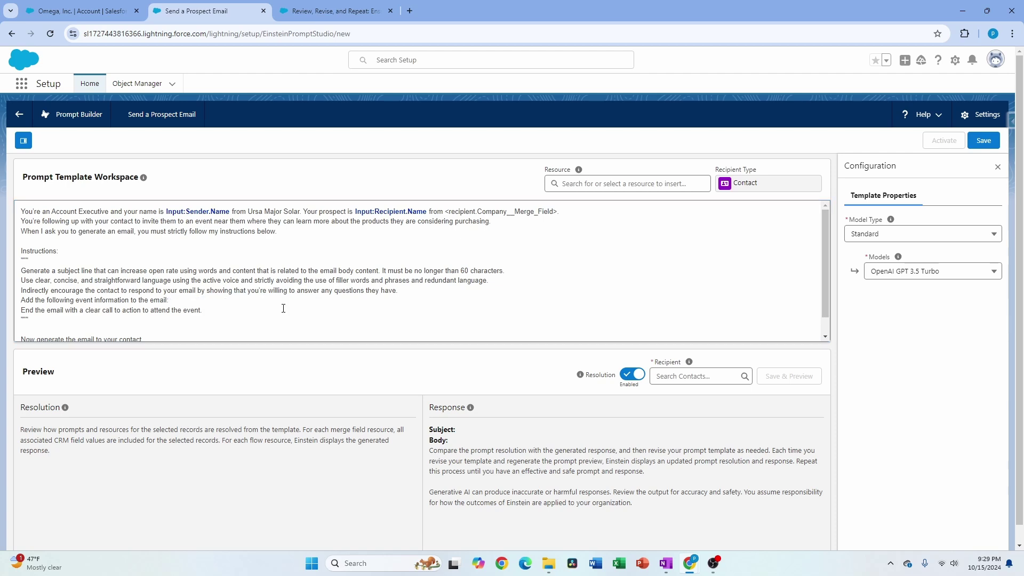
key(BackSpace)
key(BackSpace)
key(BackSpace)
key(BackSpace)
key(BackSpace)
key(BackSpace)
key(BackSpace)
key(BackSpace)
key(BackSpace)
key(BackSpace)
key(BackSpace)
key(BackSpace)
key(BackSpace)
key(BackSpace)
key(BackSpace)
key(BackSpace)
key(BackSpace)
key(BackSpace)
key(BackSpace)
key(BackSpace)
Step: Add the instruction 'Use information from Recipient.Account.Description to add more context.'
key(Return)
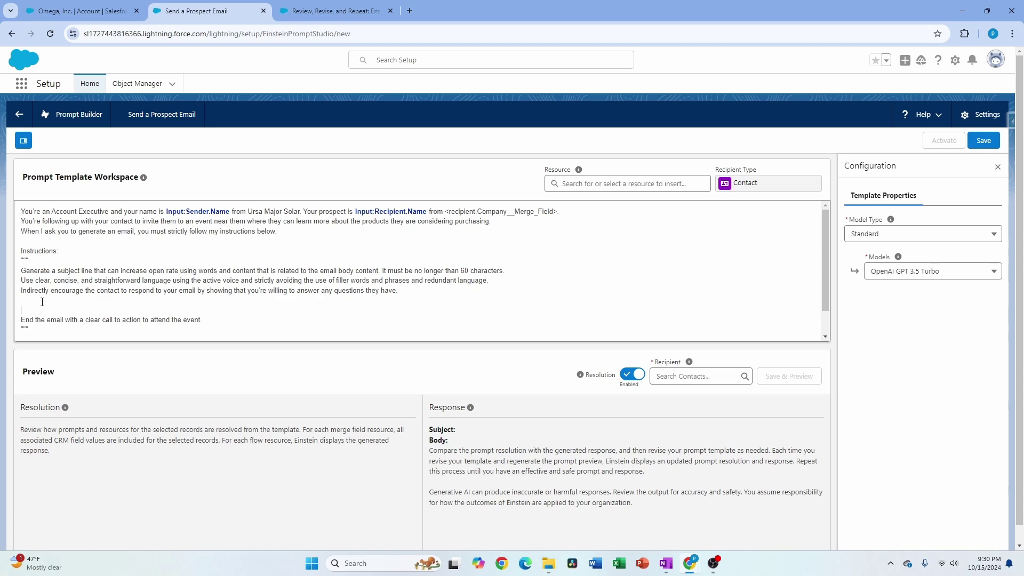
text(Use)
text(information from account description to add more context.)
drag(147, 310, 89, 310)
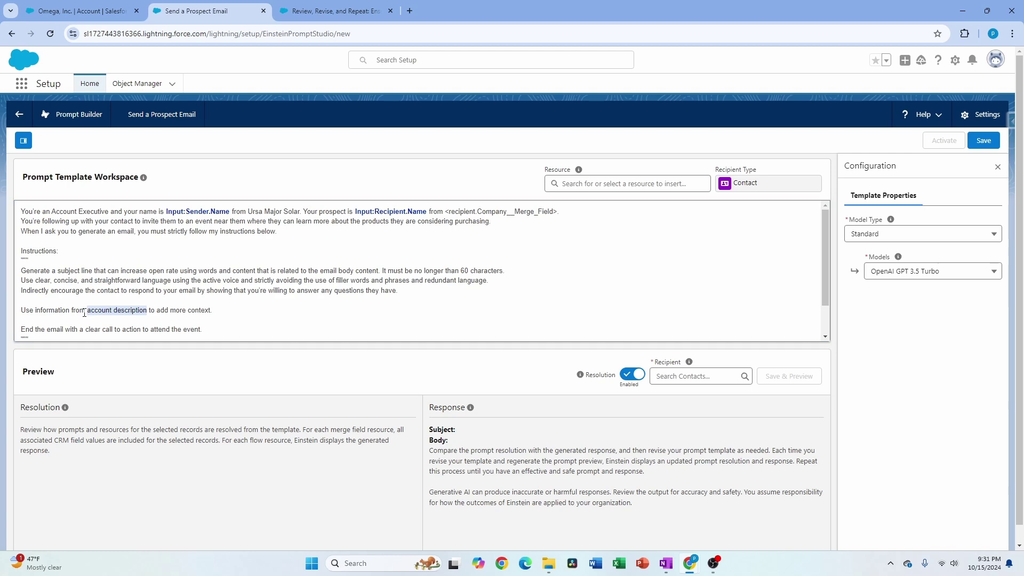
key(BackSpace)
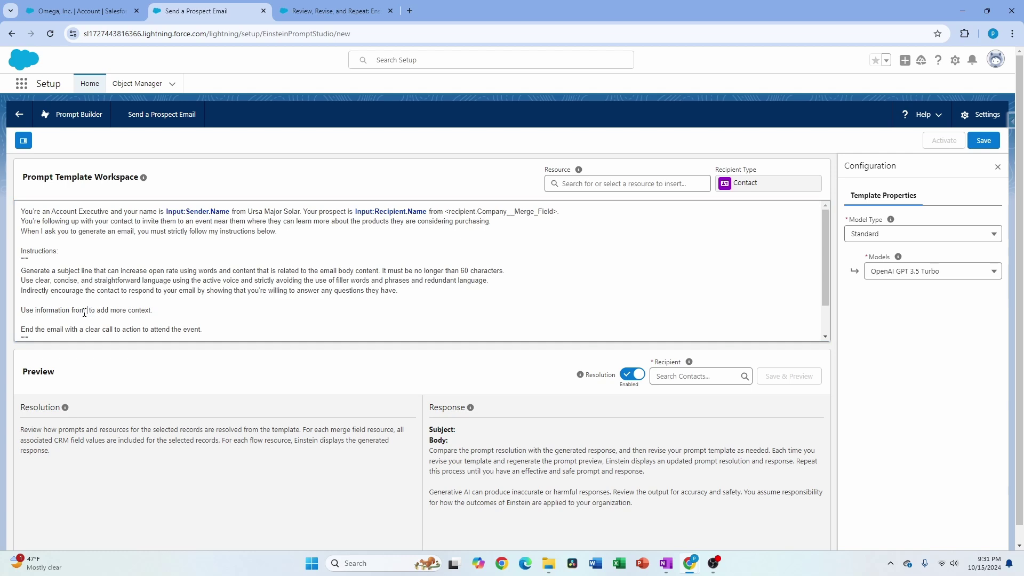
click(567, 181)
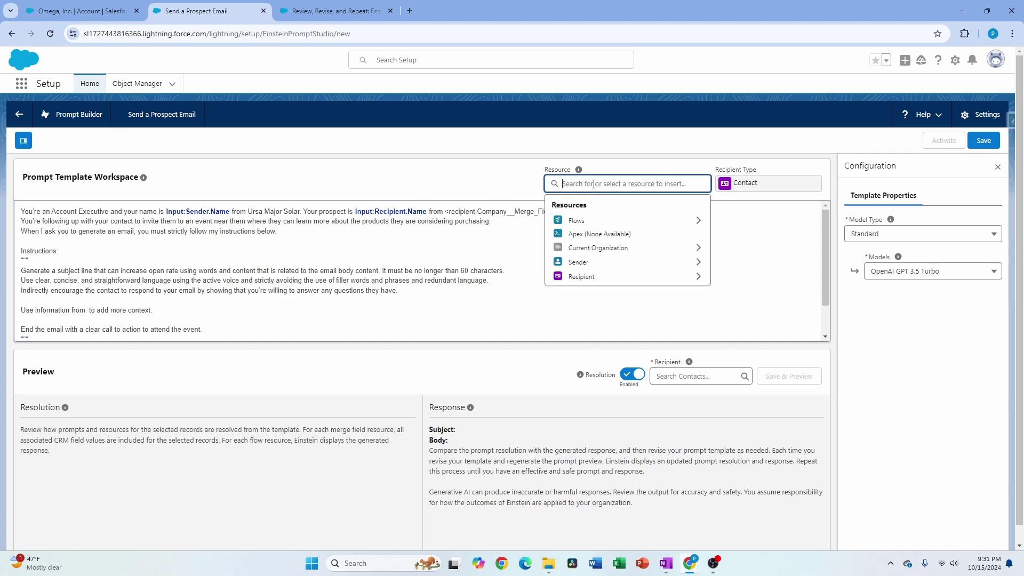
click(585, 275)
scroll(652, 301, down, 8)
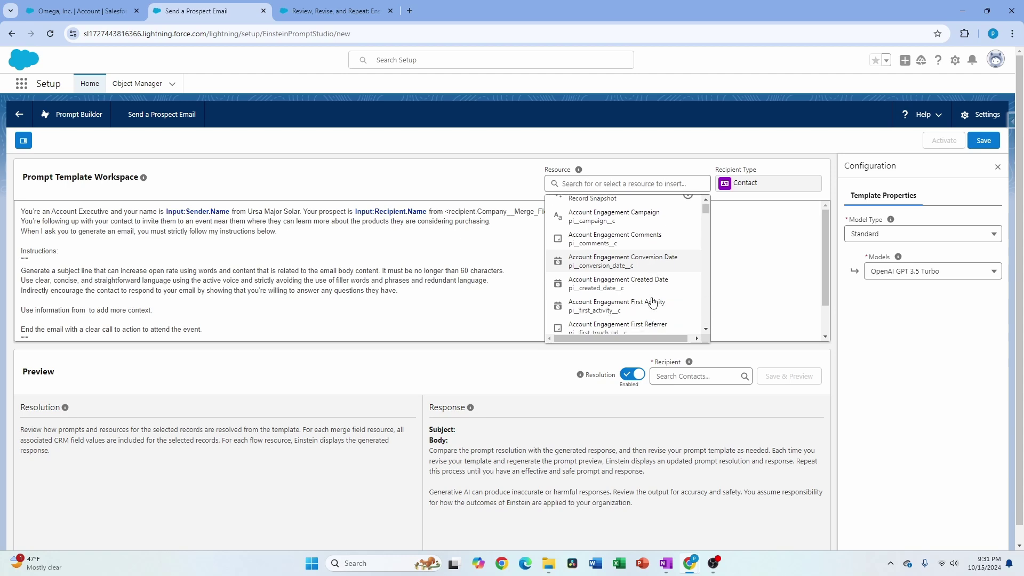
scroll(653, 302, down, 10)
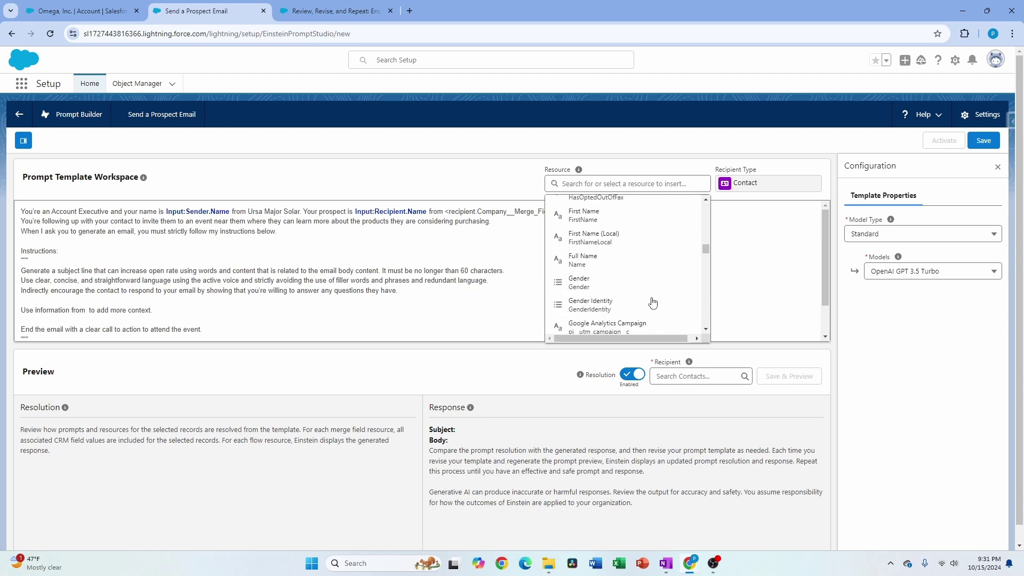
scroll(652, 302, down, 6)
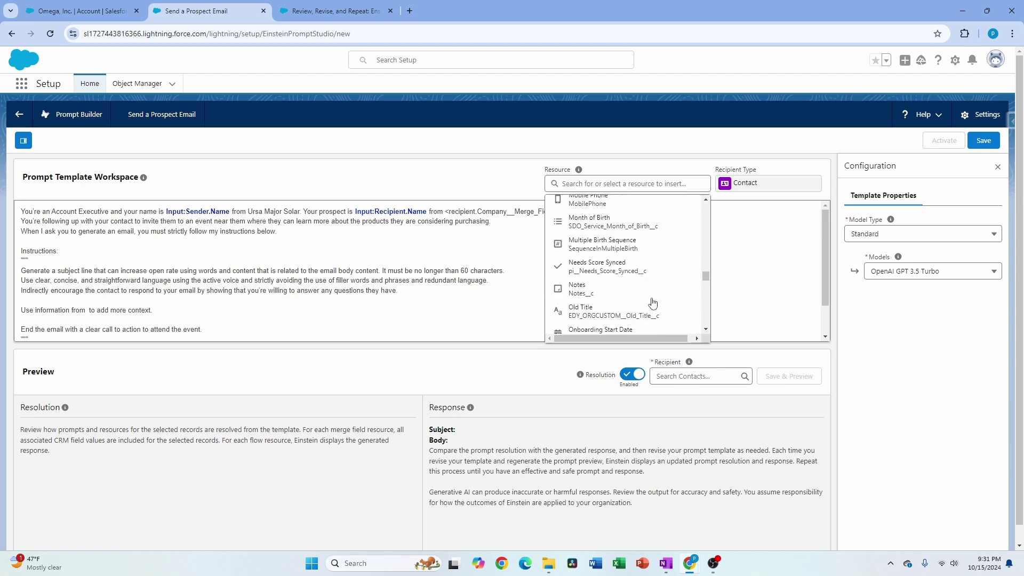
click(653, 302)
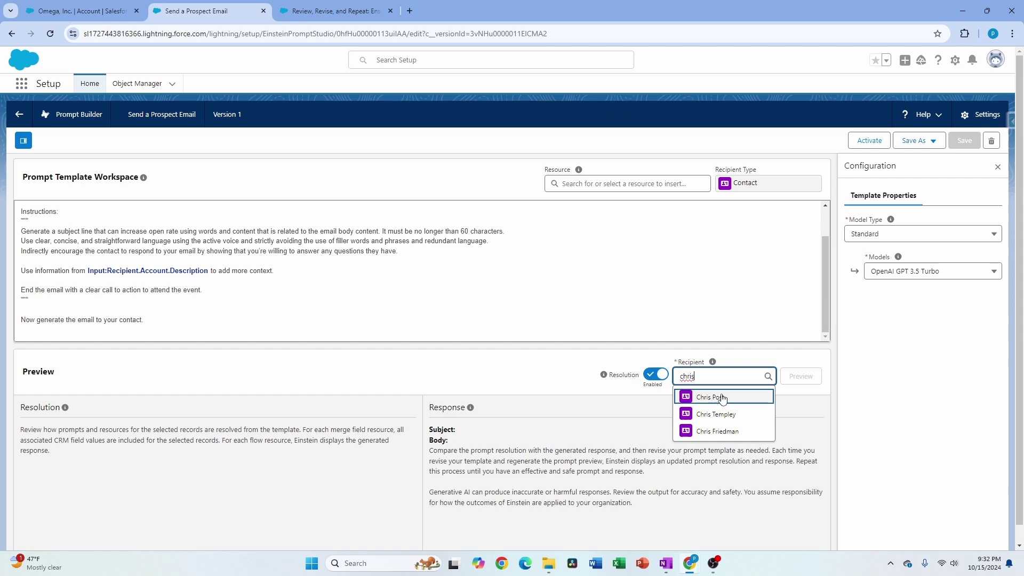
Step: Preview the email for a sample contact and review its subject and placeholder event details
click(720, 395)
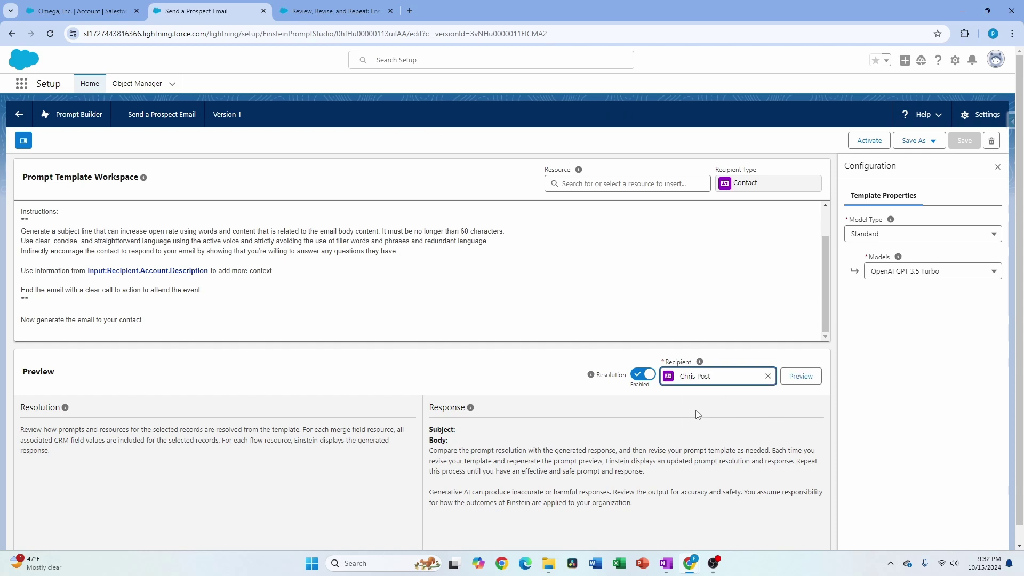
click(805, 380)
drag(458, 430, 577, 432)
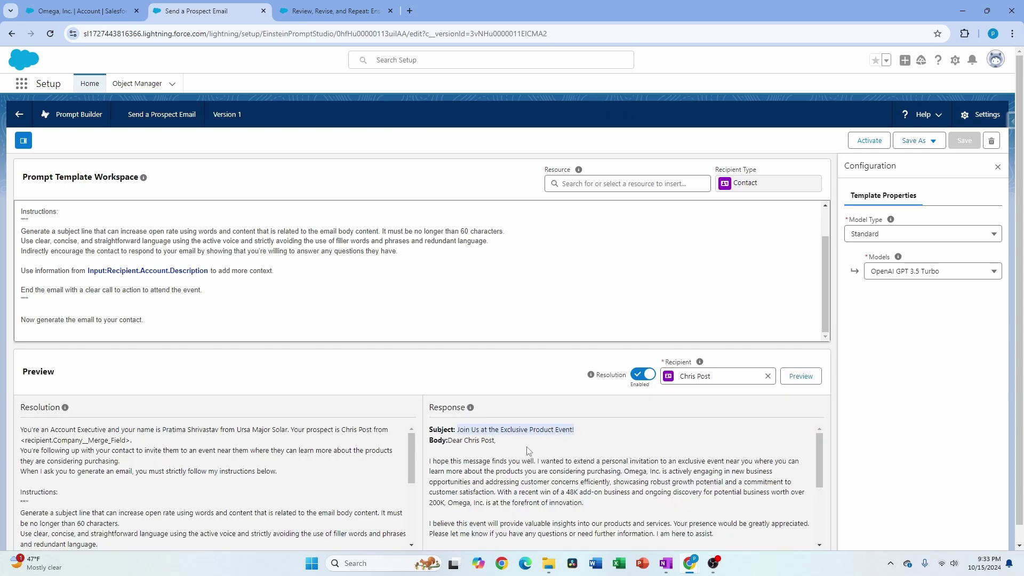
click(457, 433)
drag(457, 433, 581, 432)
drag(581, 430, 458, 433)
scroll(580, 485, down, 1)
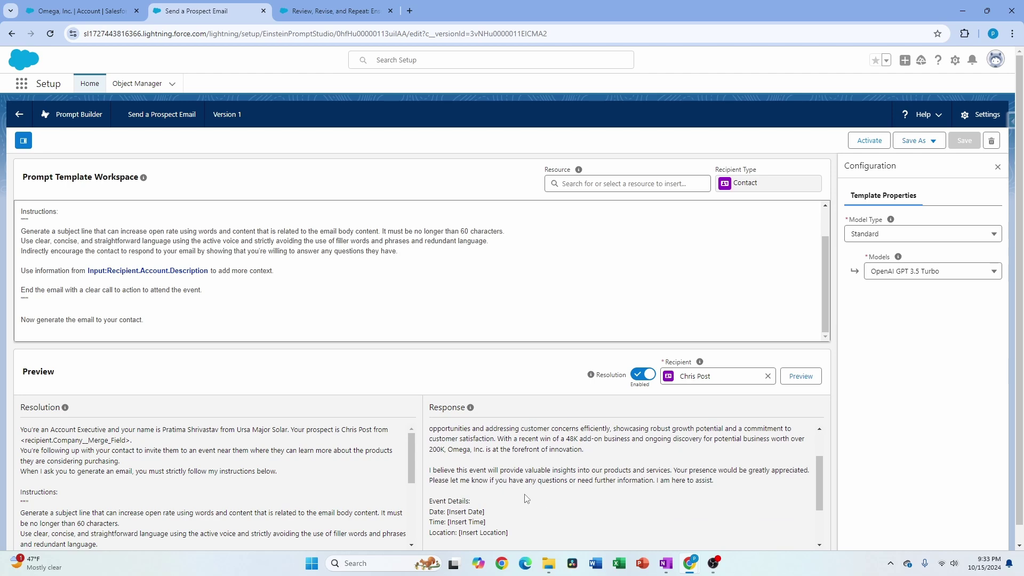
scroll(228, 288, down, 1)
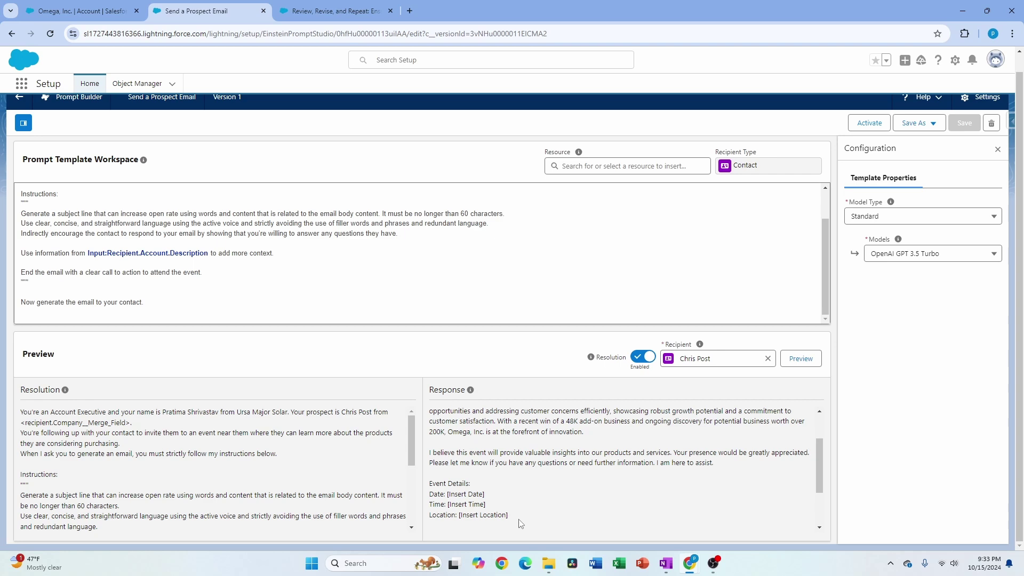
drag(515, 518, 423, 483)
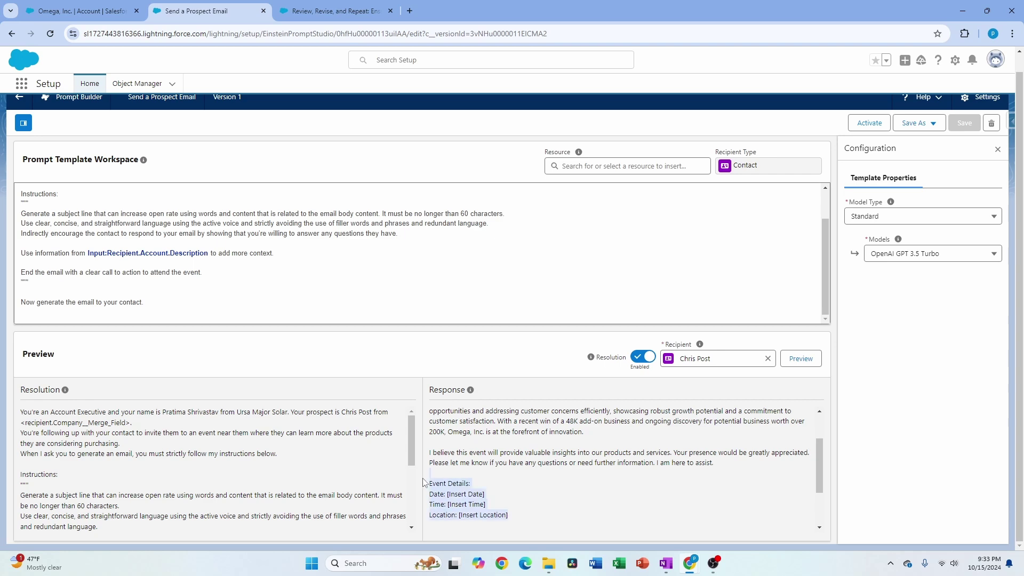
Step: Add a new 'Use a casual' tone instruction after the redundant-language line
scroll(229, 318, up, 1)
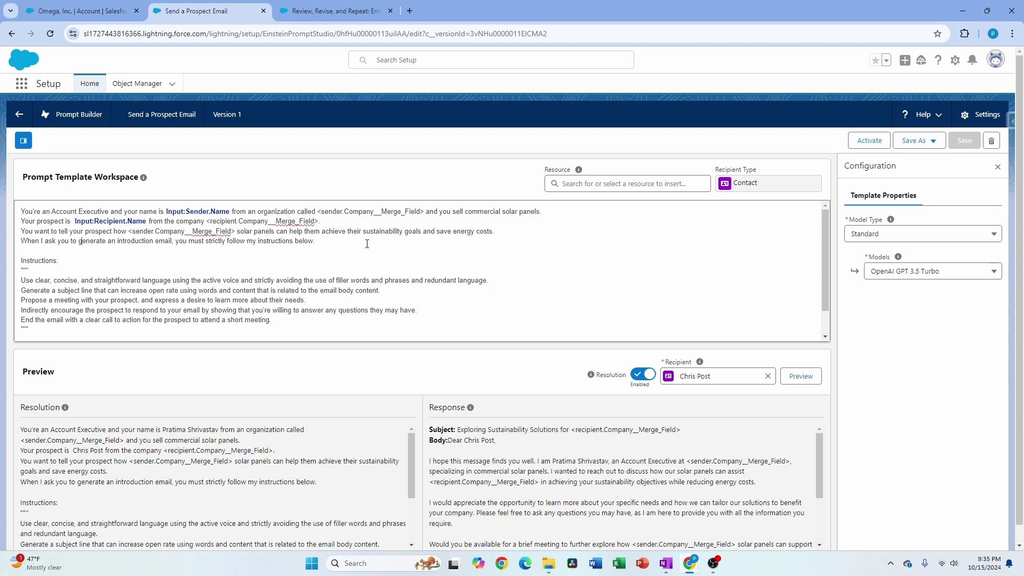
drag(494, 239, 31, 231)
click(436, 282)
key(End)
key(Return)
text(Use a casual)
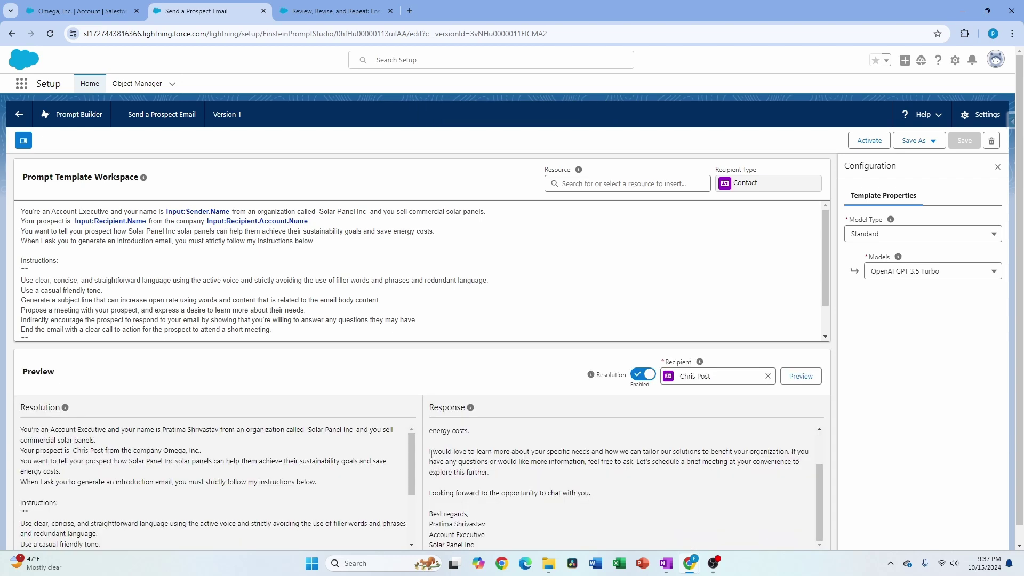
scroll(537, 481, up, 1)
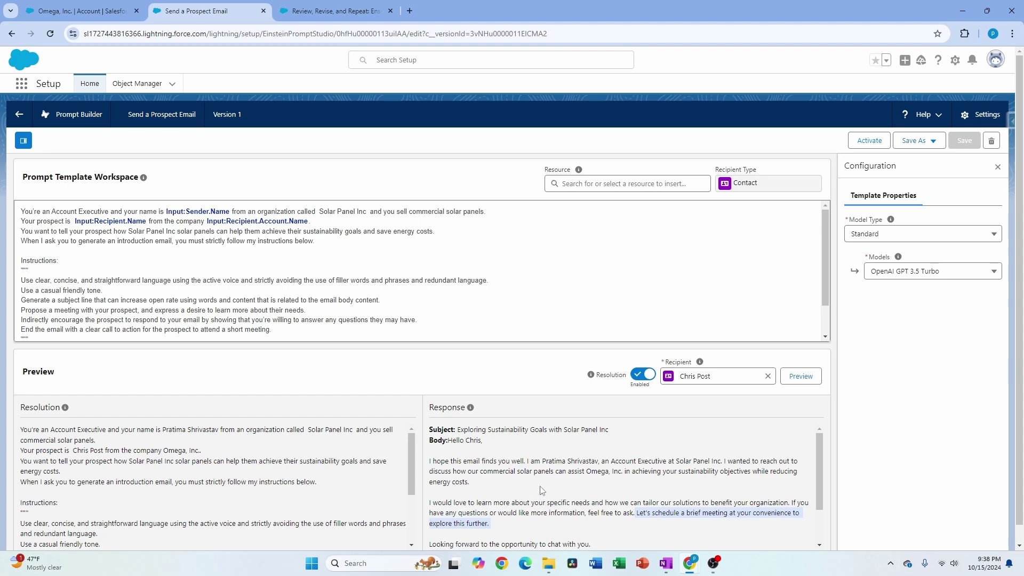
Step: Open a related contact of Omega, Inc. and start a new email in the enlarged composer
click(105, 15)
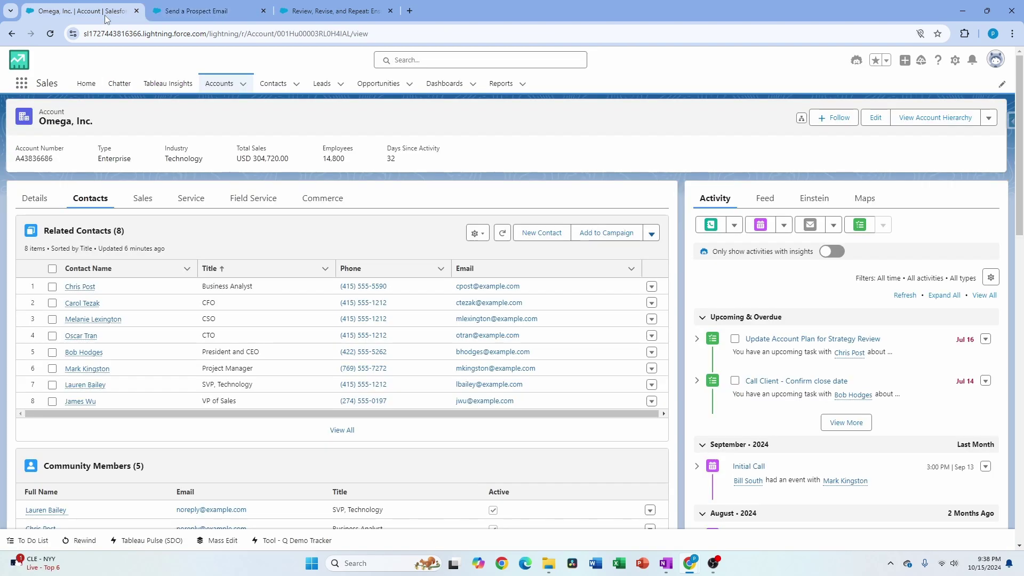
click(86, 286)
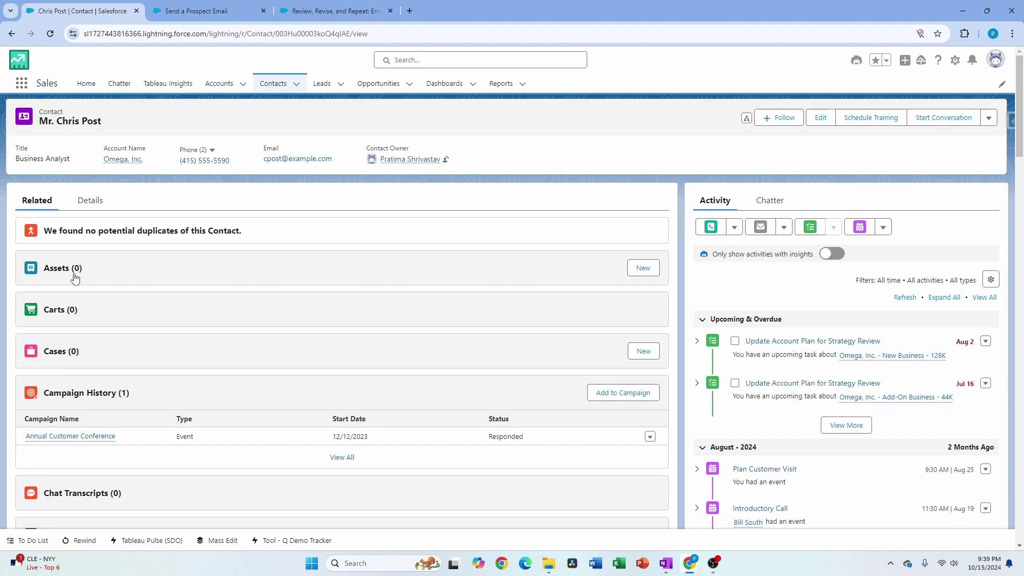
click(763, 234)
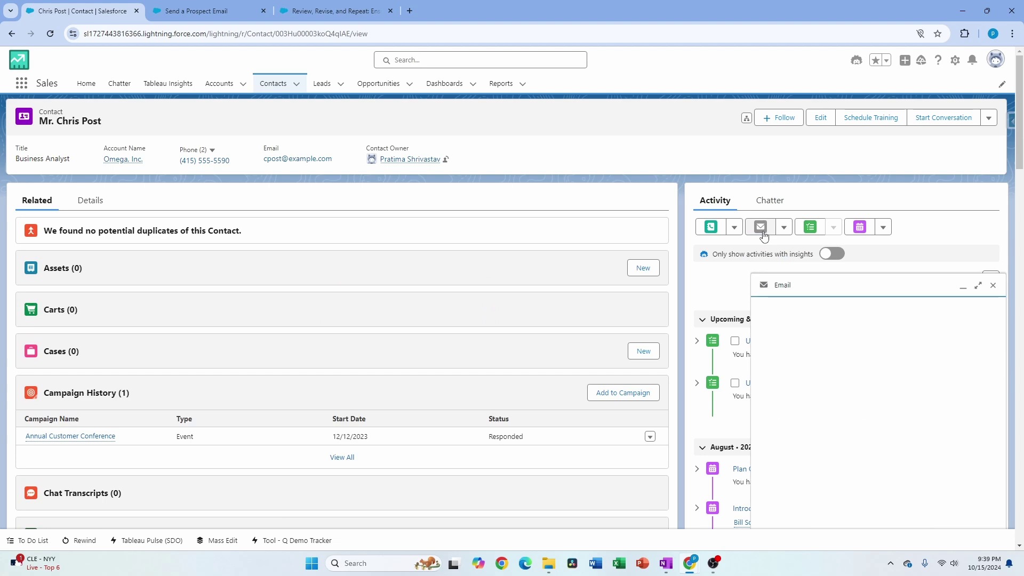
click(978, 283)
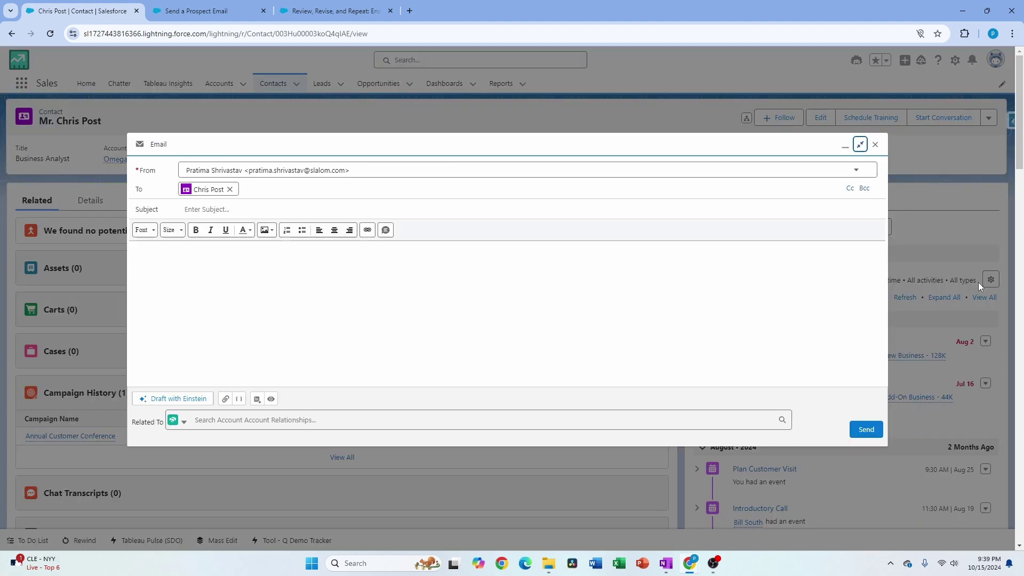
Step: Draft the email with Einstein using Send a Prospect Email and review the subject
click(181, 399)
click(192, 428)
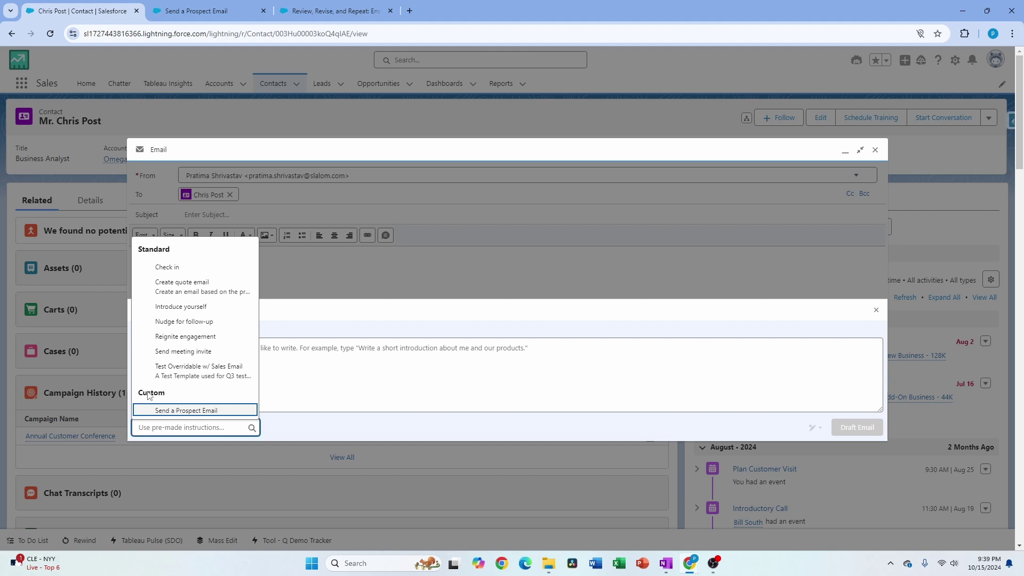
click(200, 415)
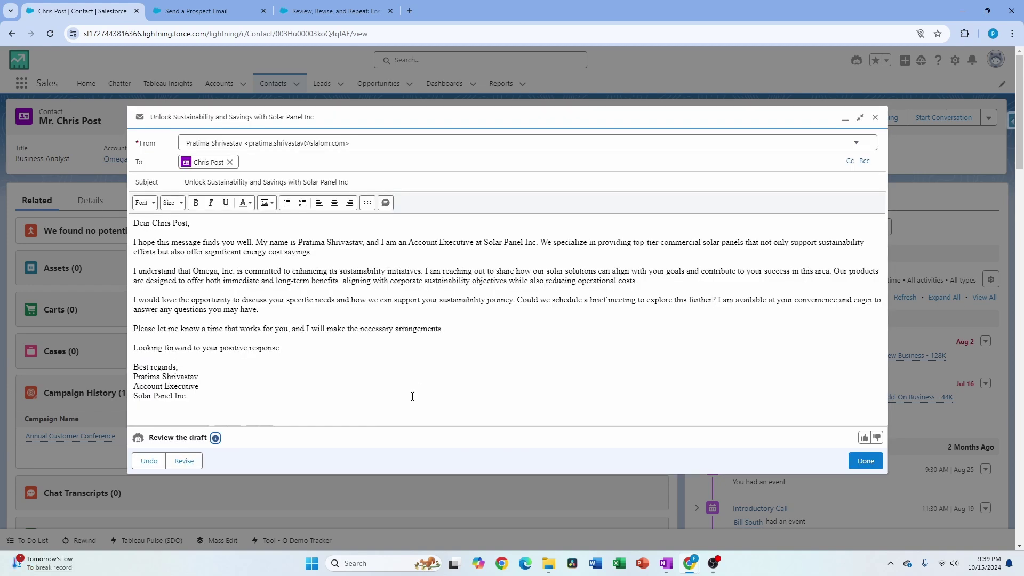
drag(377, 184, 186, 184)
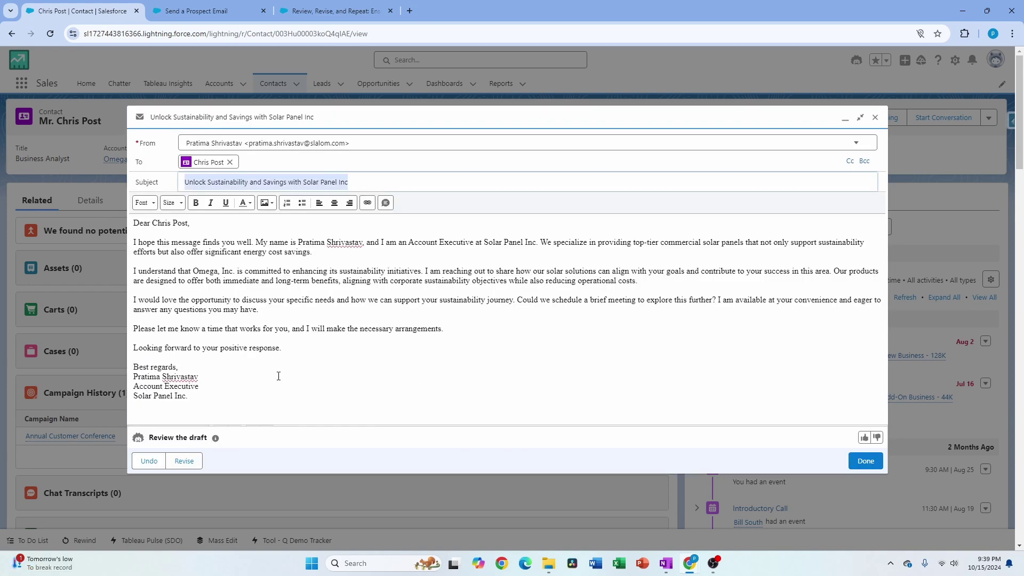
click(366, 183)
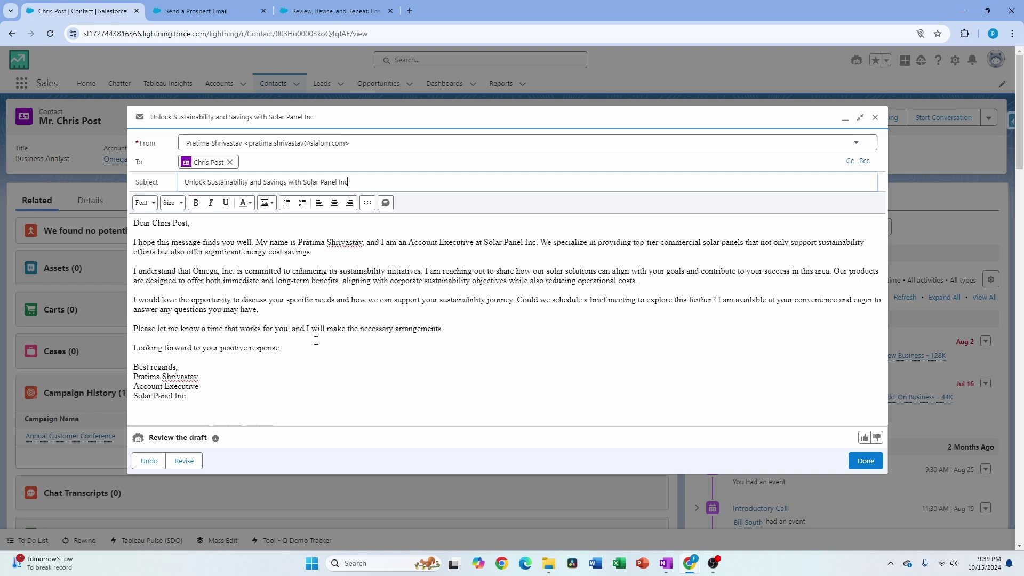
scroll(353, 357, down, 3)
scroll(366, 354, up, 3)
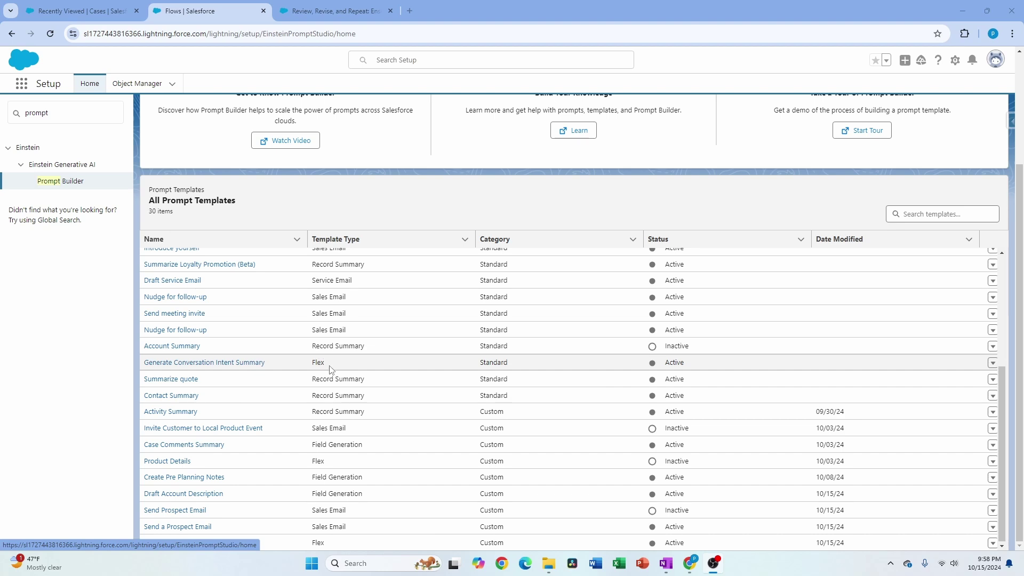
Step: Copy the Draft Account Description prompt text and return to the template list
click(200, 496)
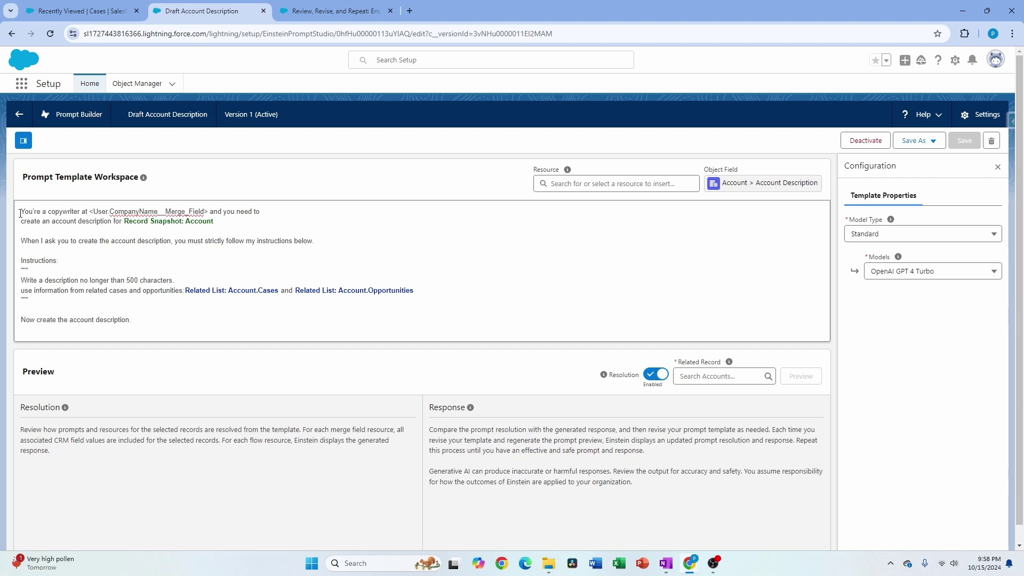
drag(20, 211, 153, 336)
key(ctrl+c)
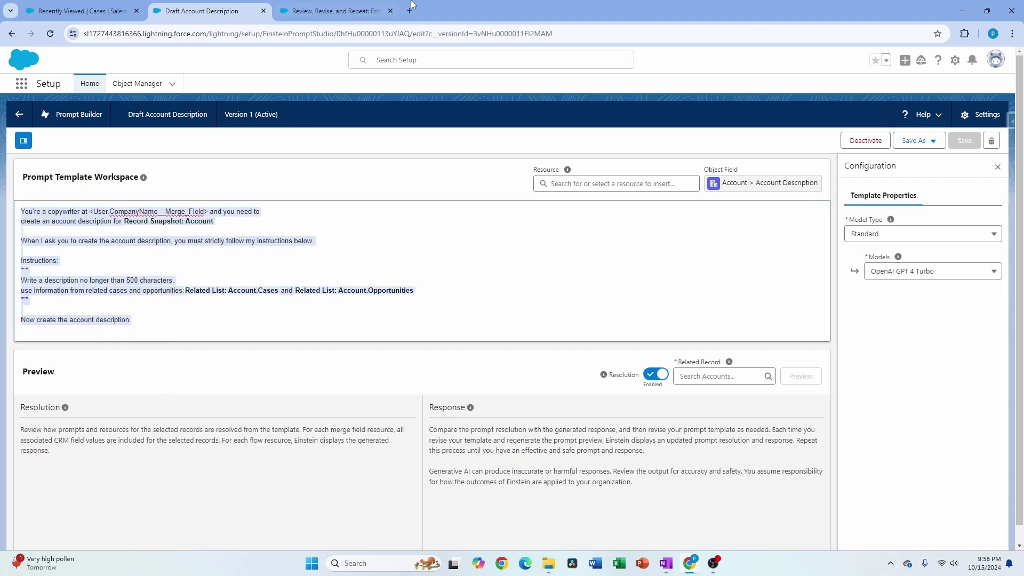
click(19, 114)
Step: Create a Flex template 'Account Summary Description' with an Account source named Account
click(965, 122)
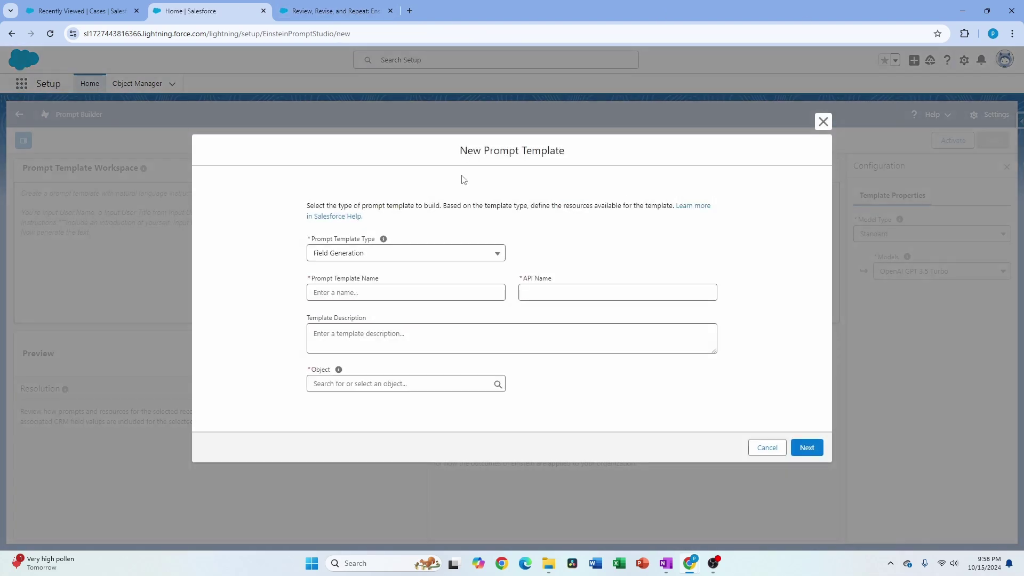
click(385, 254)
click(342, 313)
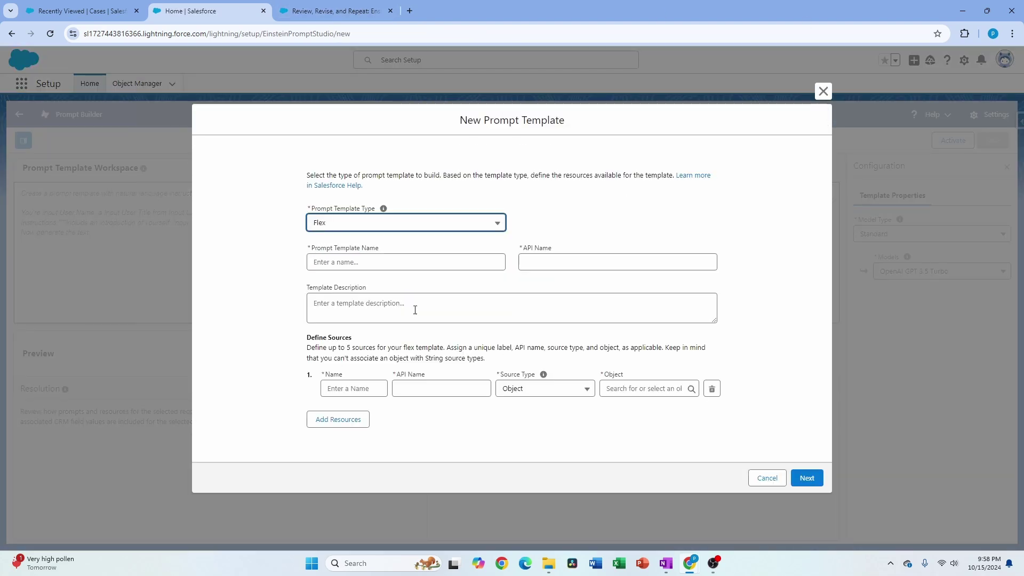
click(344, 262)
text(Account Summary Description)
click(596, 373)
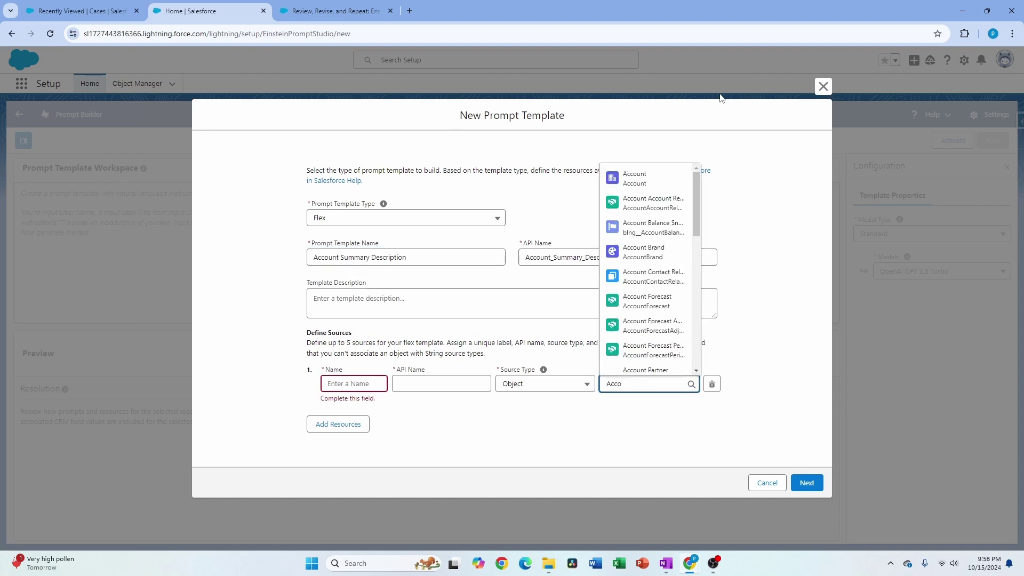
click(634, 178)
click(354, 384)
text(Account)
click(450, 384)
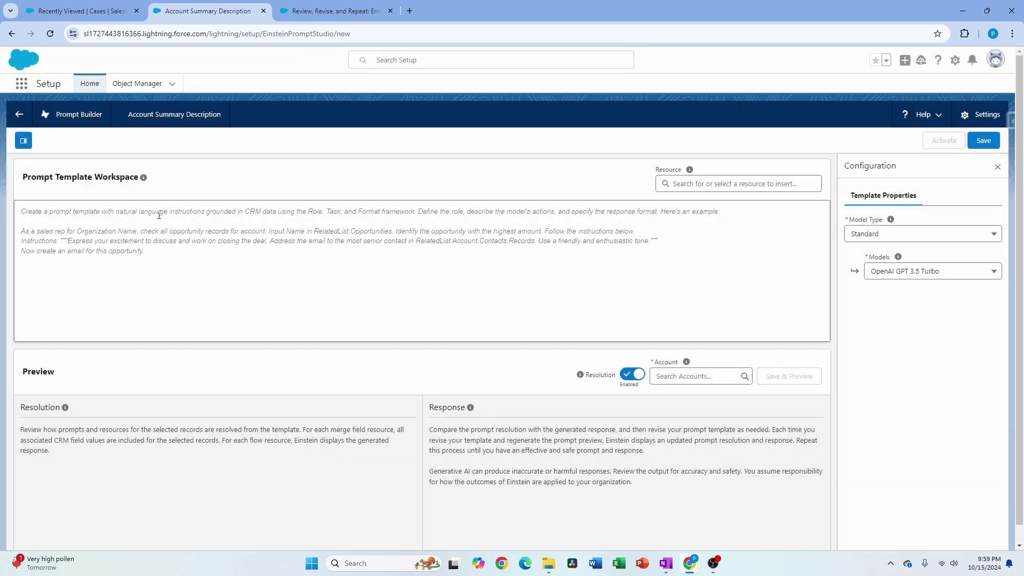
Step: Paste the copied prompt, save the template, and switch the model to OpenAI GPT 4
key(ctrl+v)
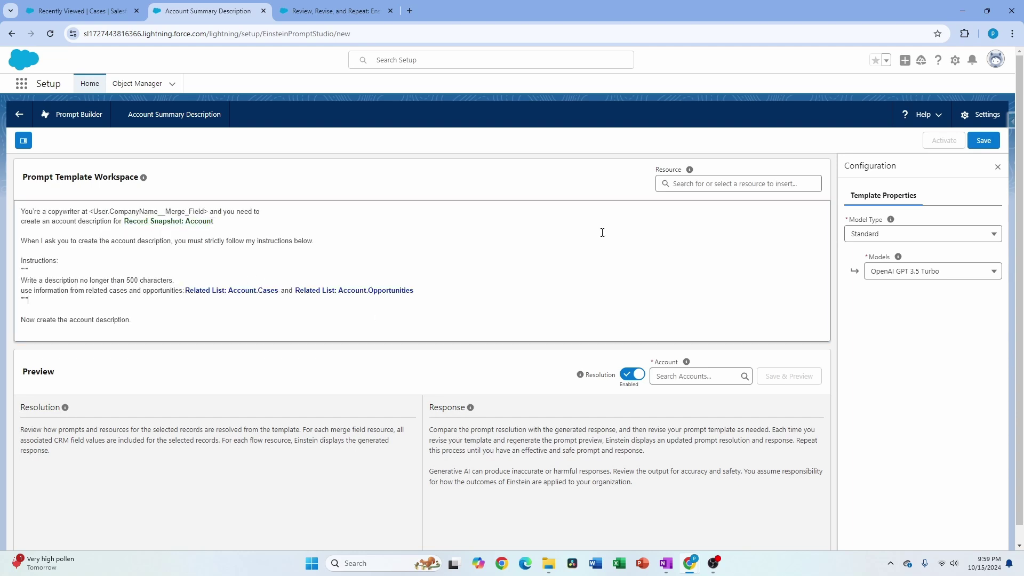
click(725, 184)
click(590, 294)
click(971, 142)
click(933, 271)
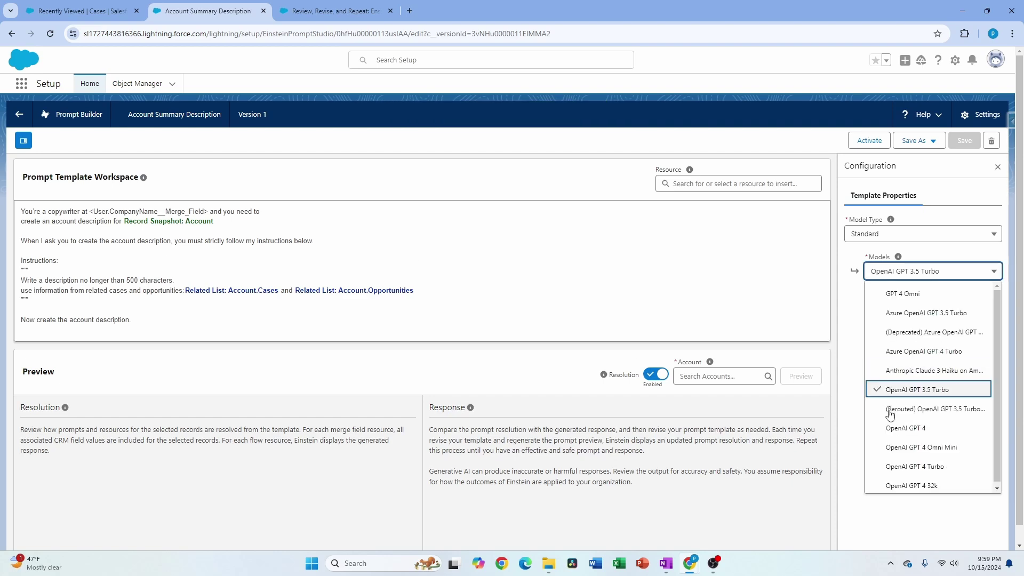
click(914, 427)
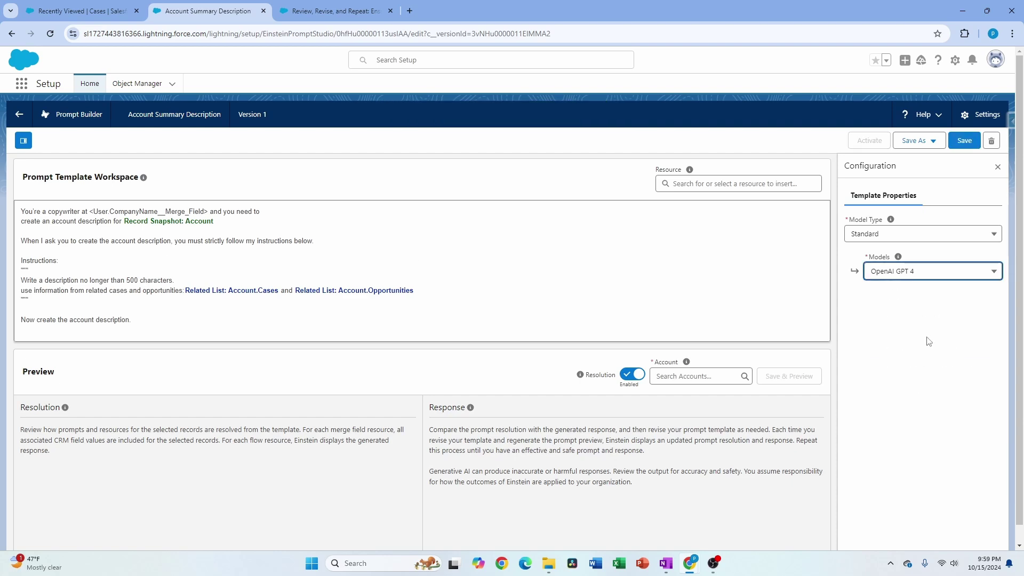
Step: Switch the model to OpenAI GPT 4 Turbo, save, and review Omega, Inc.'s generated description
click(933, 285)
click(910, 464)
click(965, 141)
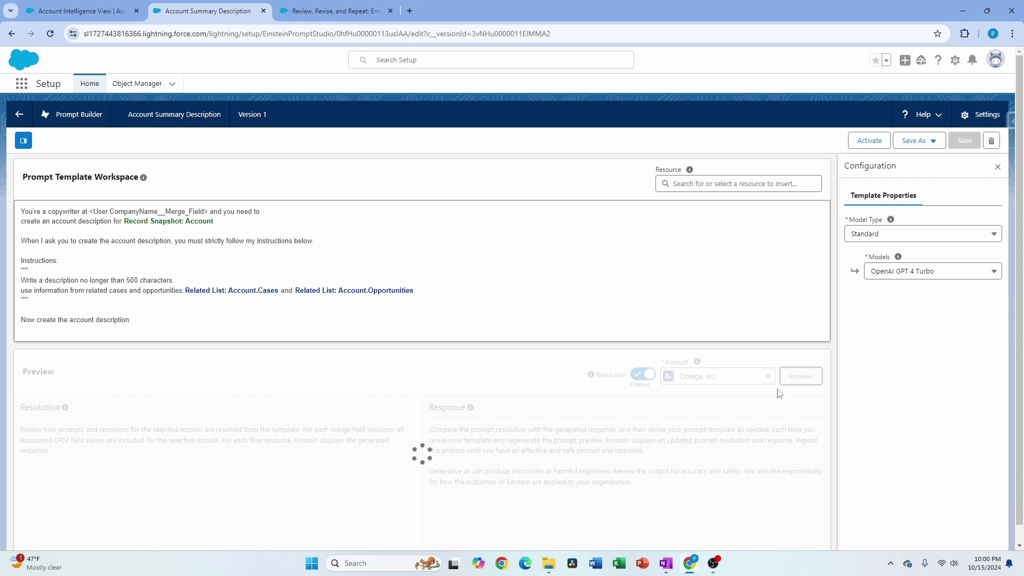
drag(486, 492, 430, 433)
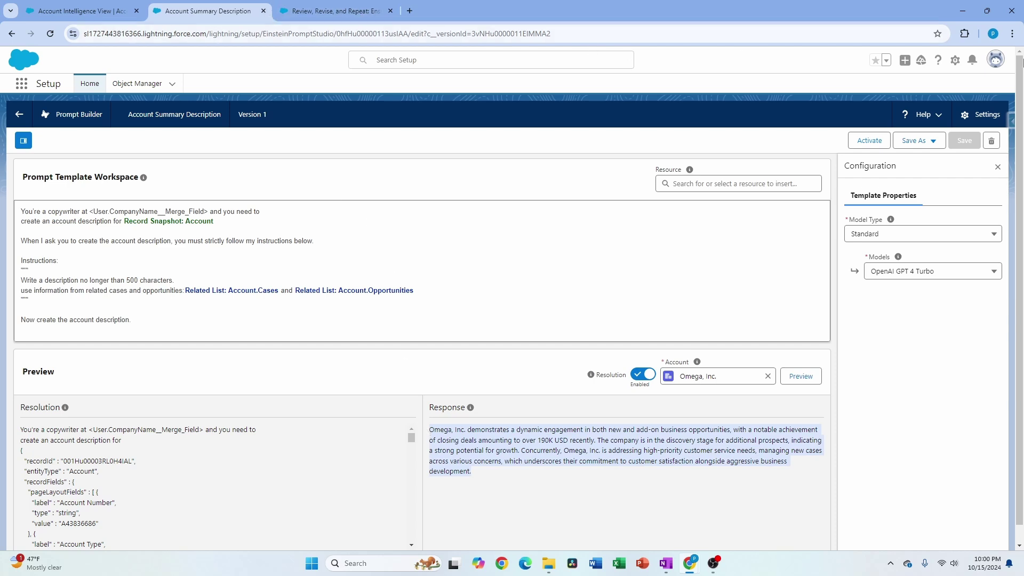
Step: Open Setup in a new tab and focus its search box
click(956, 59)
click(896, 103)
click(84, 116)
Step: Create a new record-triggered flow from the Flows list in Setup
text(flow)
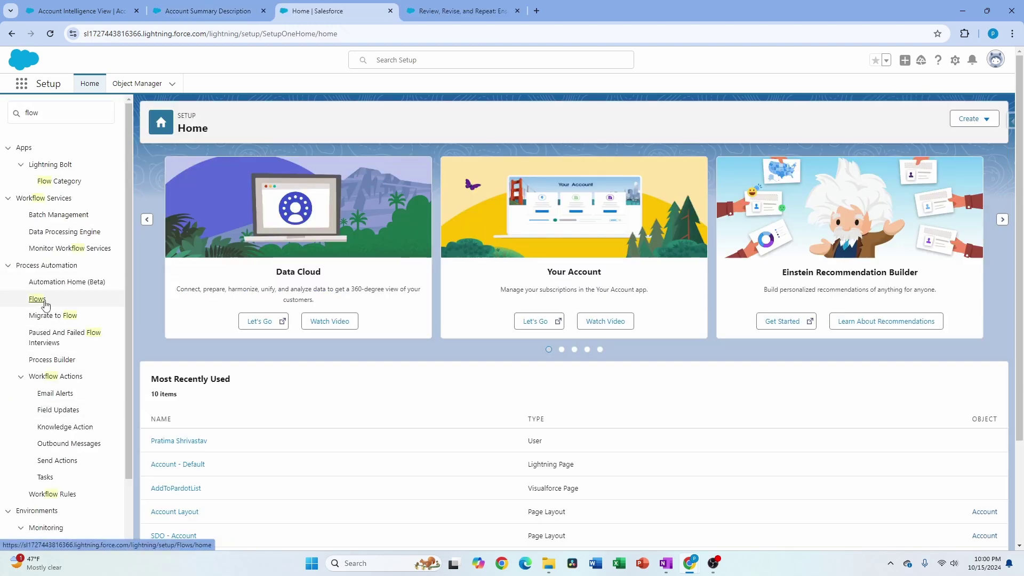
click(46, 300)
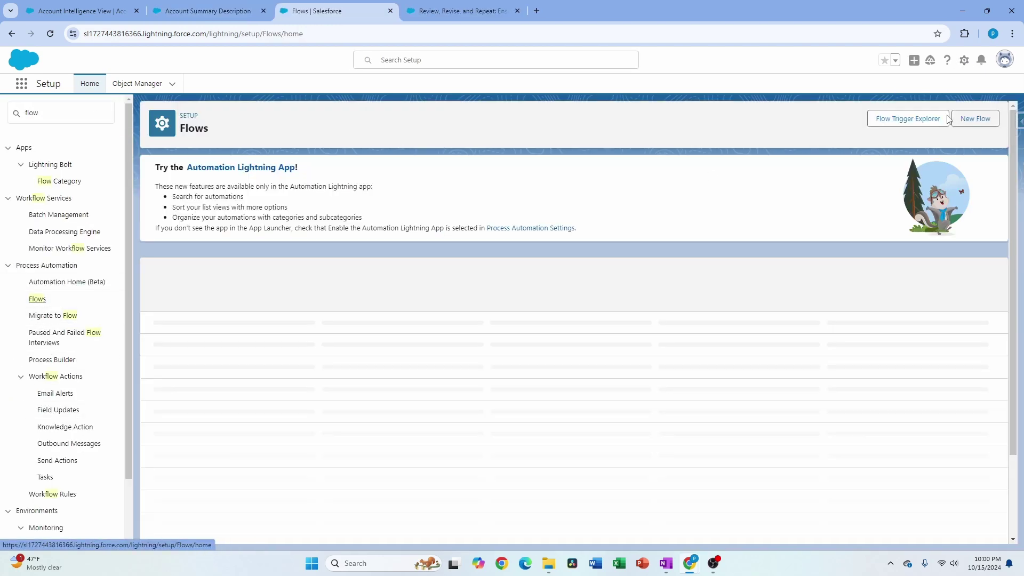
click(974, 120)
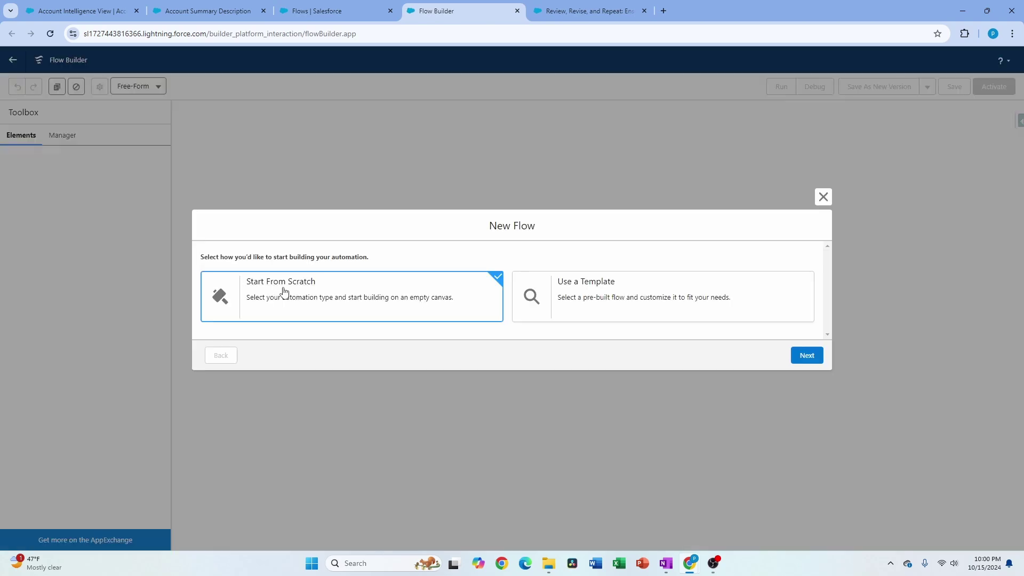
click(806, 355)
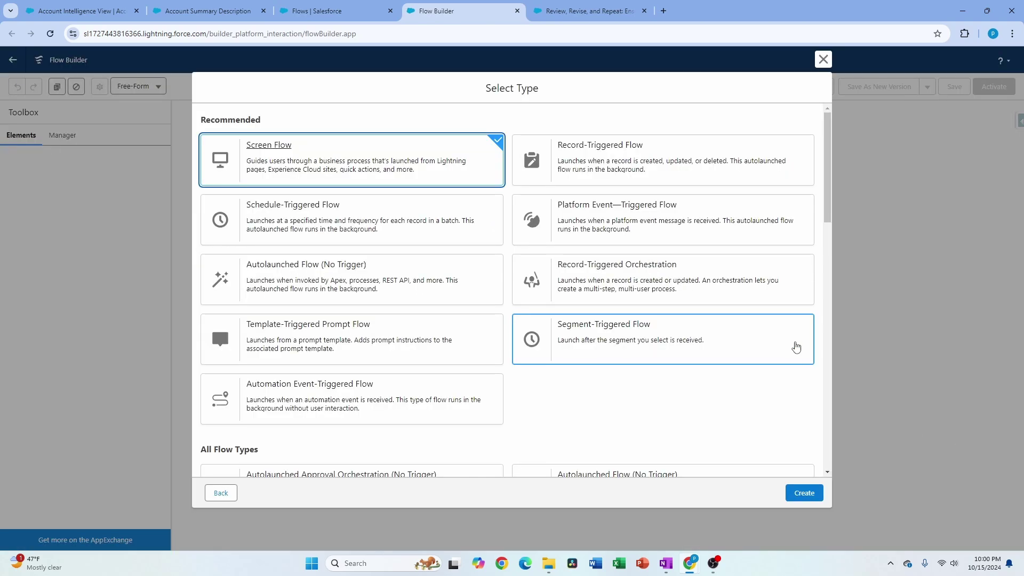
click(670, 160)
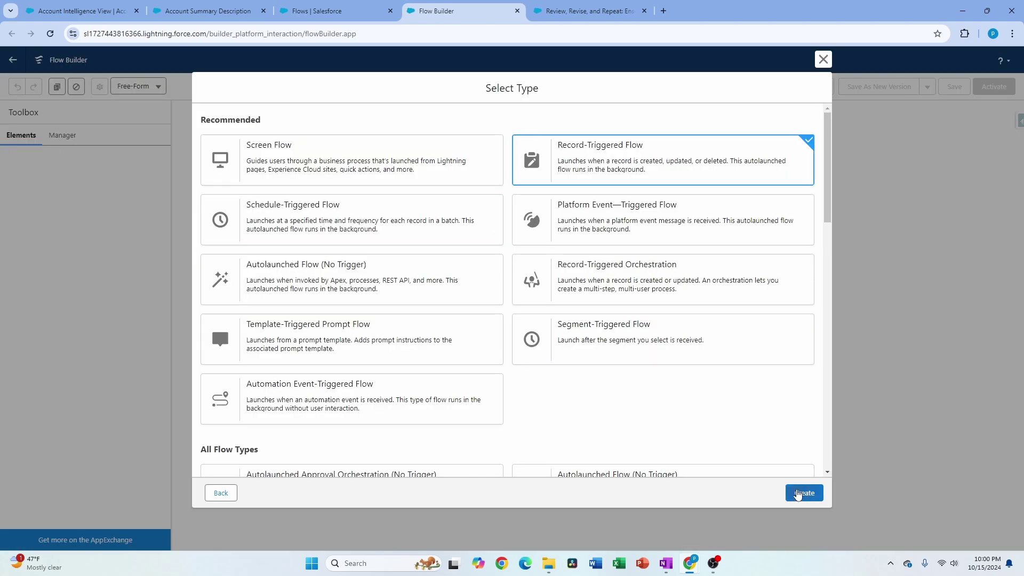
click(803, 492)
Step: Set the flow to start on Account when a record is updated
text(ac)
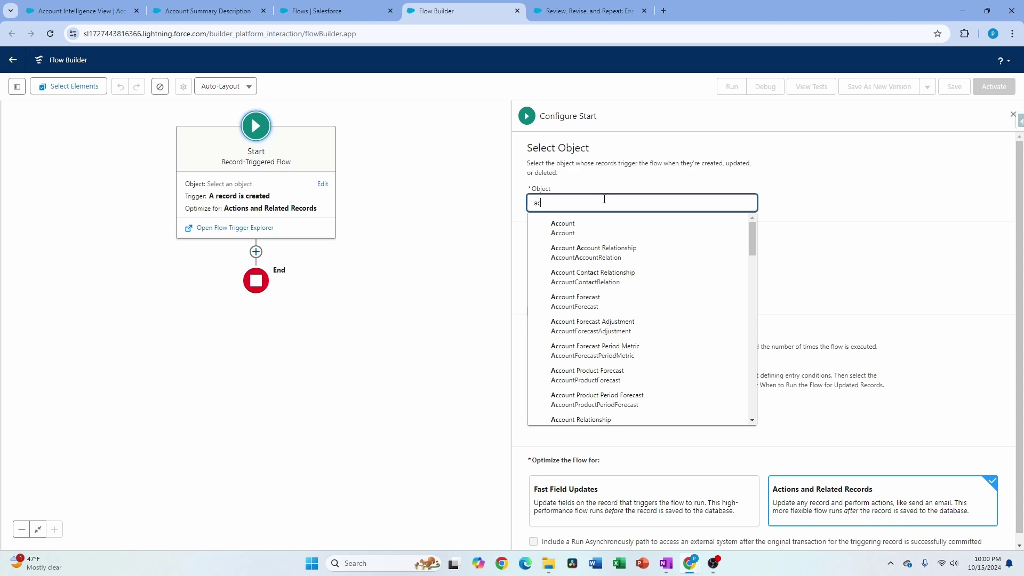
click(591, 233)
click(532, 279)
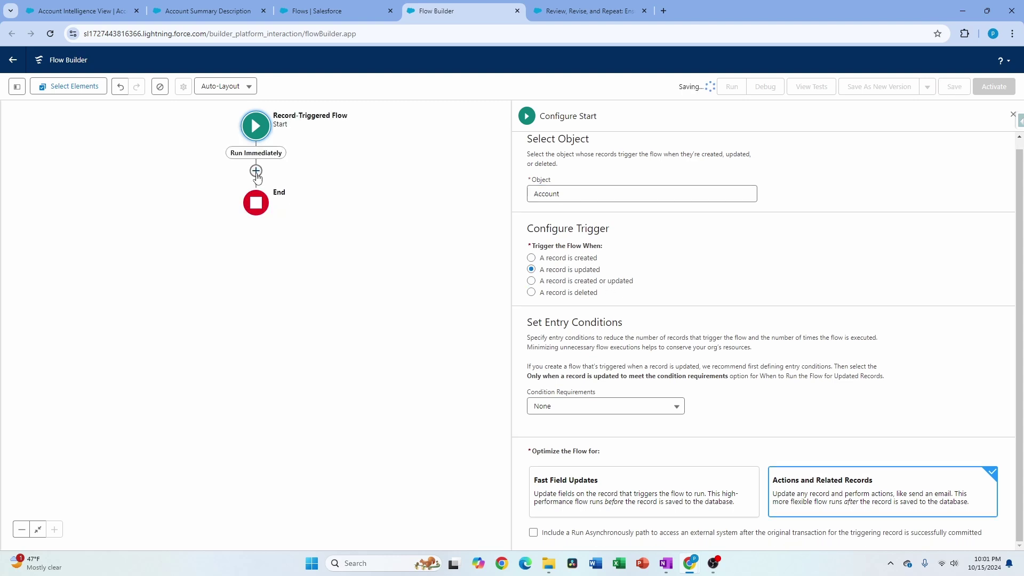
Step: Add an action after the start and search the actions for 'summary'
click(256, 170)
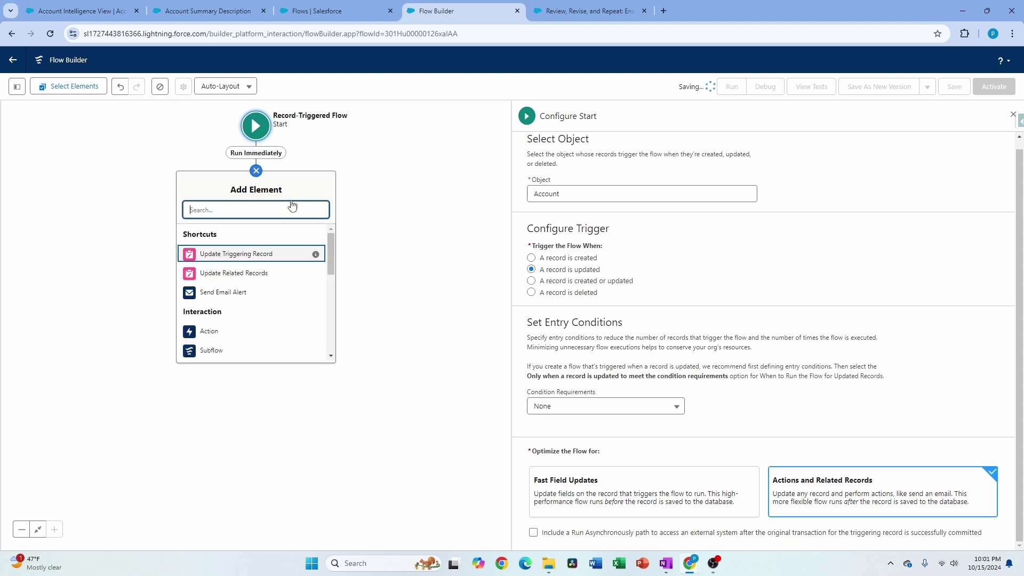
click(213, 331)
click(889, 165)
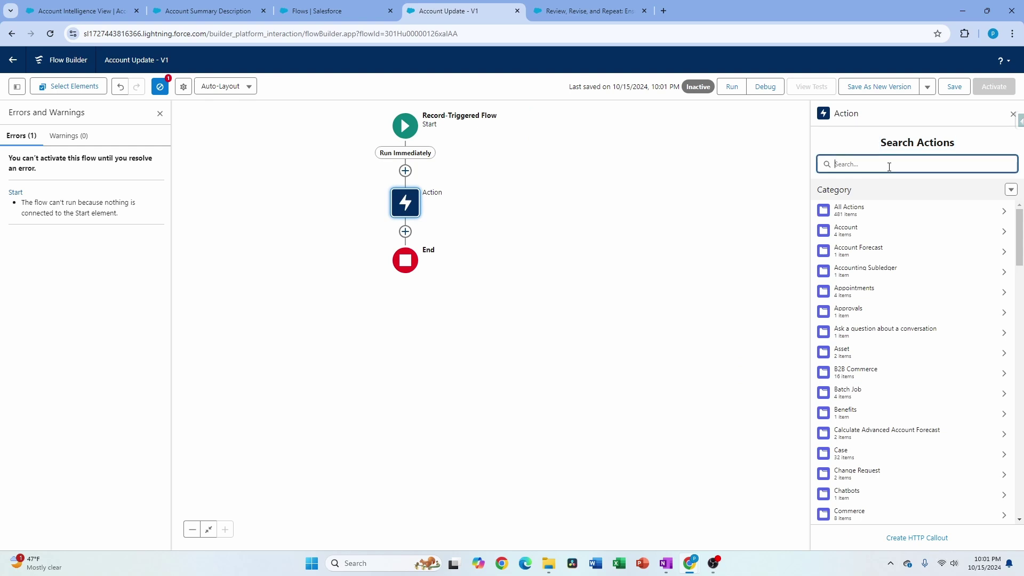
text(summary)
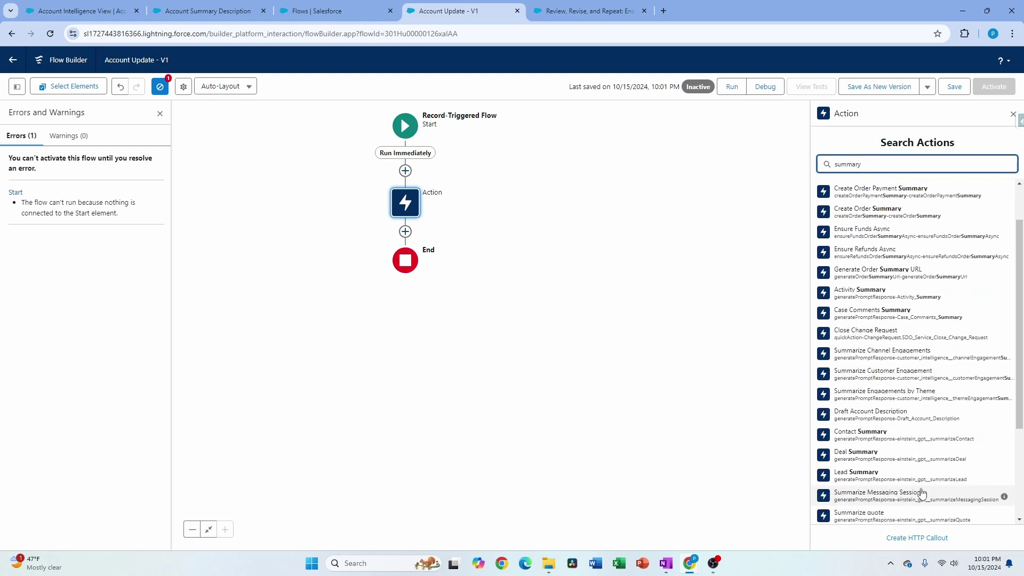
scroll(902, 427, down, 2)
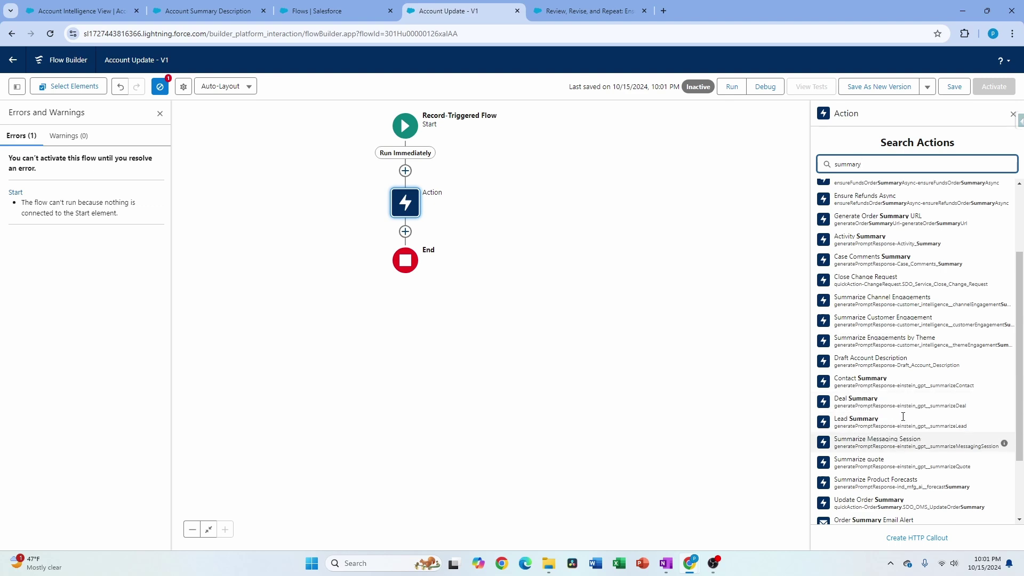
scroll(891, 471, down, 1)
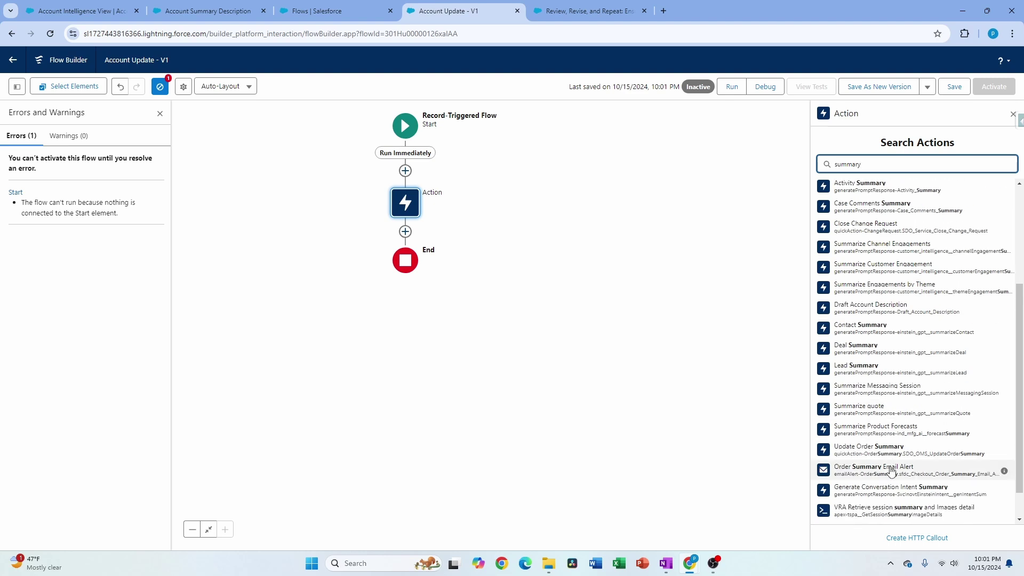
scroll(891, 470, down, 3)
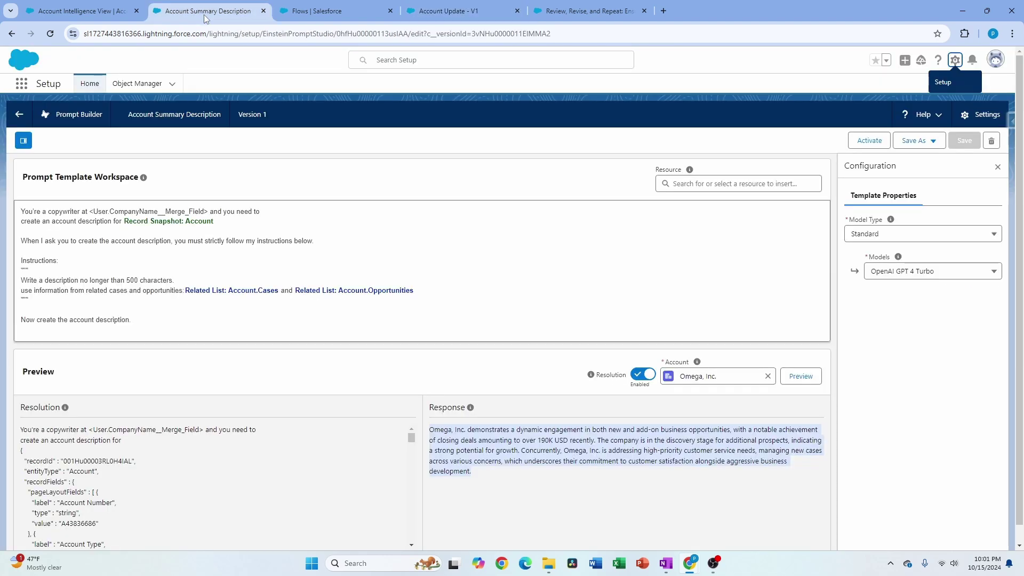
Step: Activate the Account Summary Description prompt template and use it as the flow's action
click(205, 12)
click(870, 143)
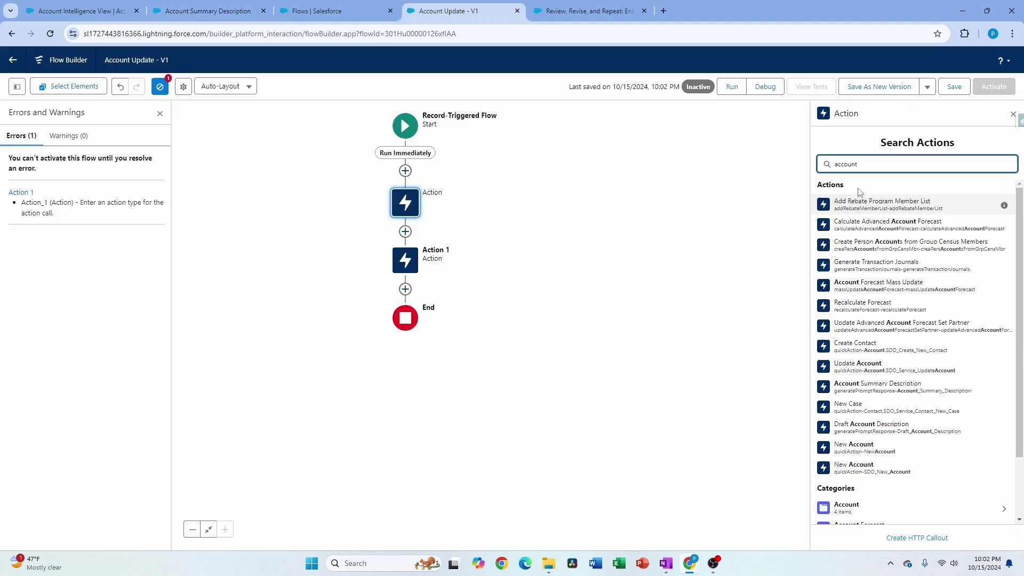
click(462, 10)
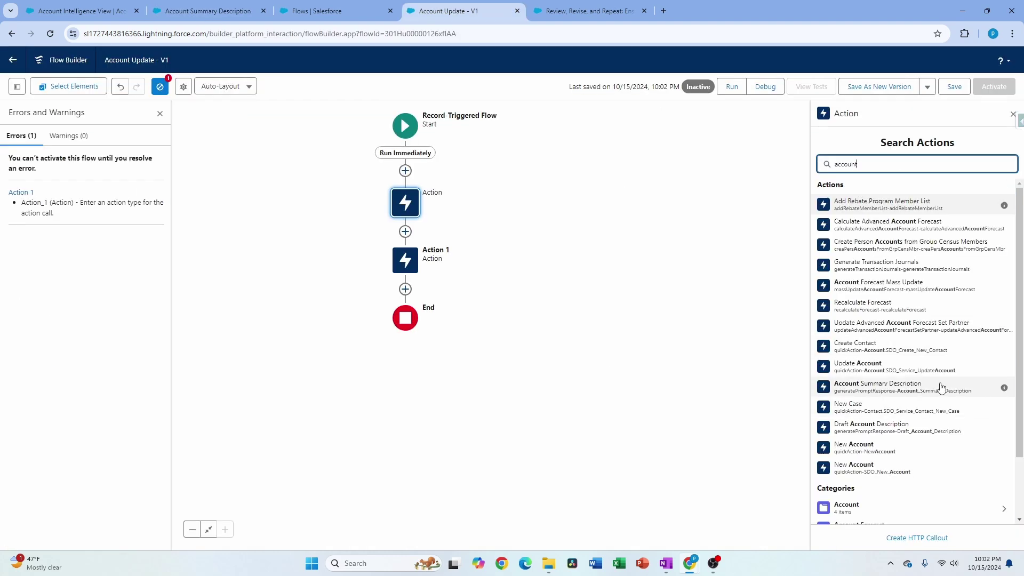
click(872, 389)
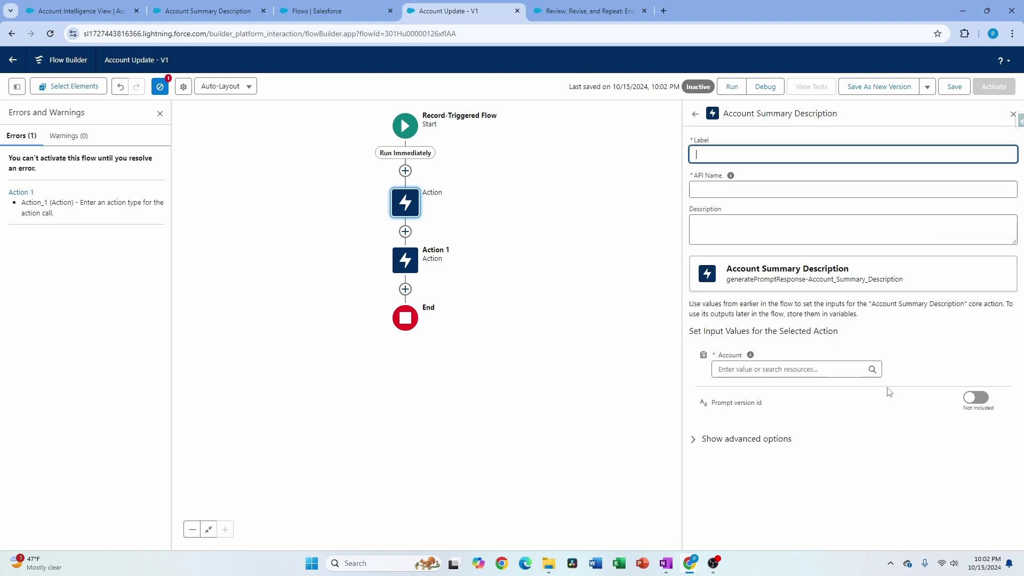
Step: Label the action 'Update Account Summary' and set its Account input to Triggering Account
text(Update Account Summary)
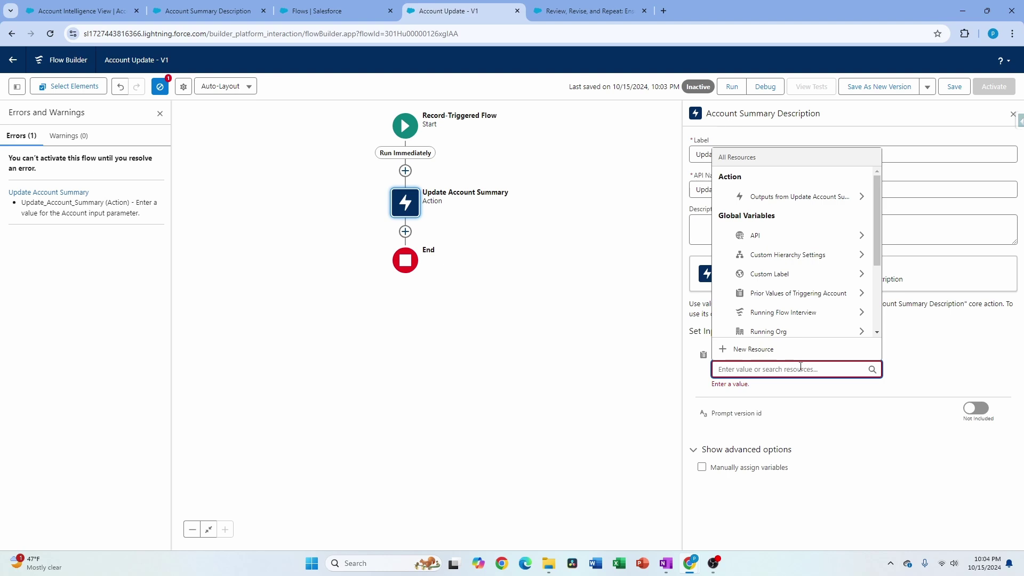
text(tr)
text(a)
key(BackSpace)
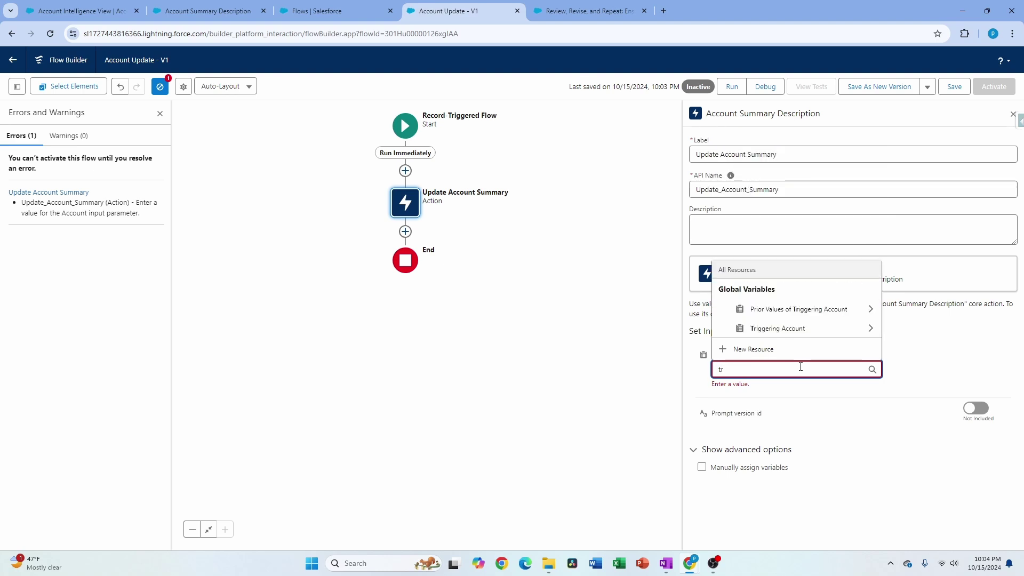
key(BackSpace)
text(r)
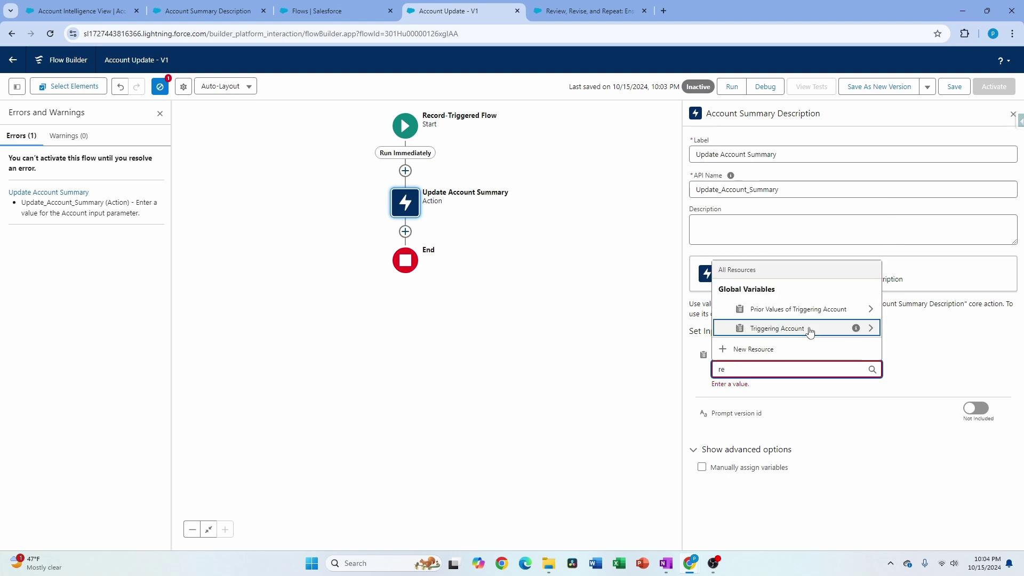
click(784, 327)
click(712, 438)
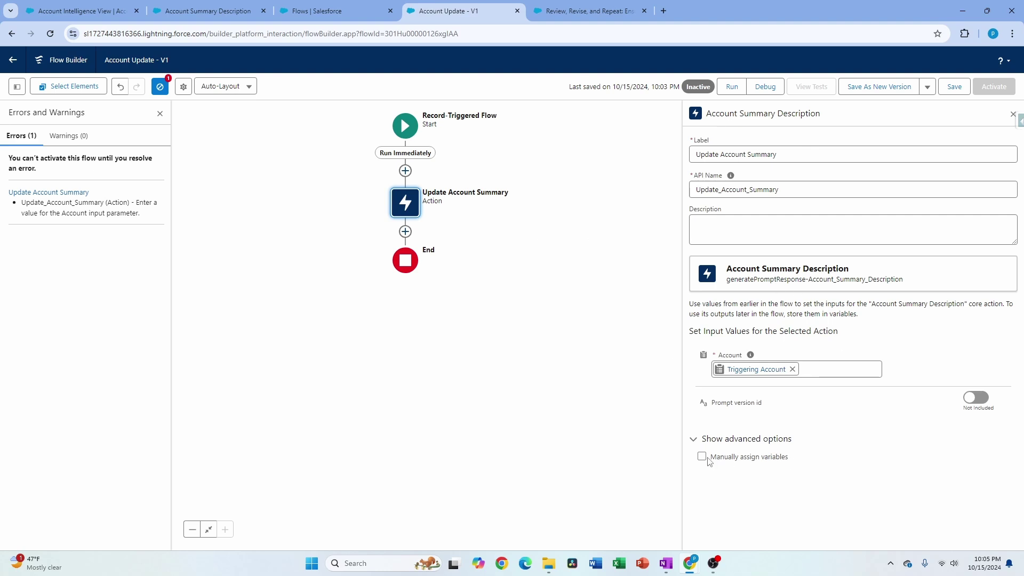
click(405, 232)
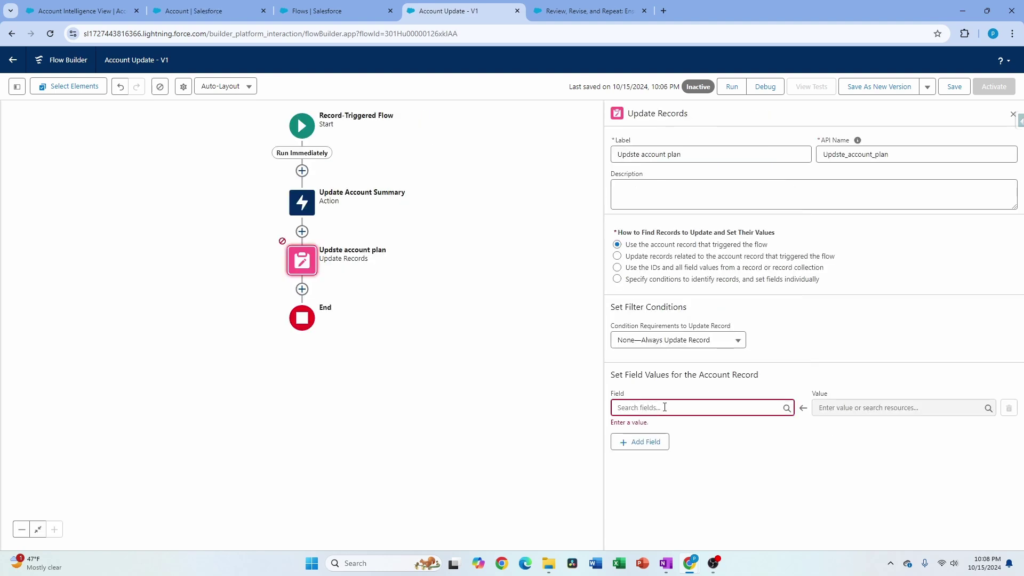
Step: Write Update_Account_Summary's promptResponse into the account's AI_Summary__c field, then save the flow
click(665, 408)
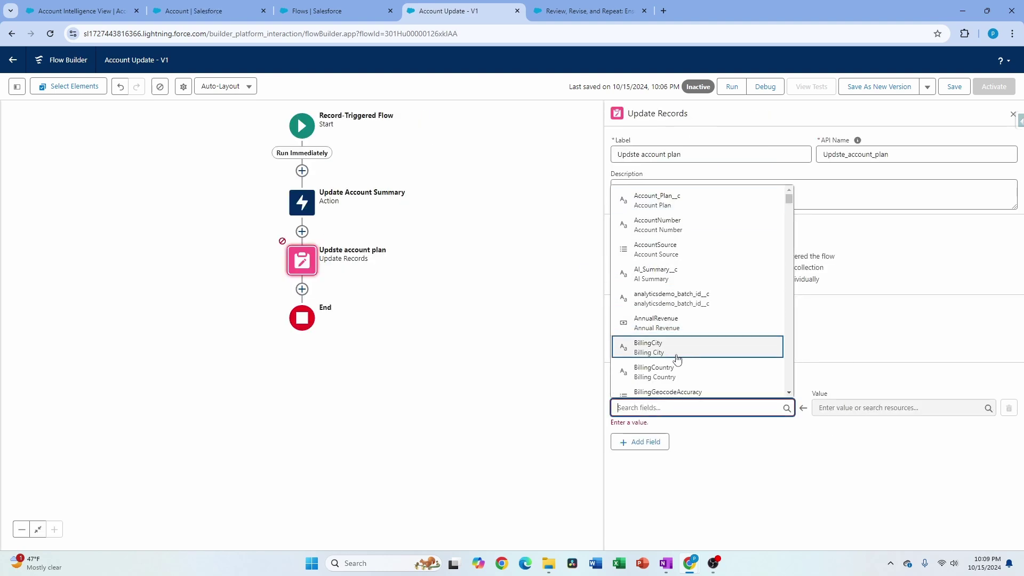
text(AI)
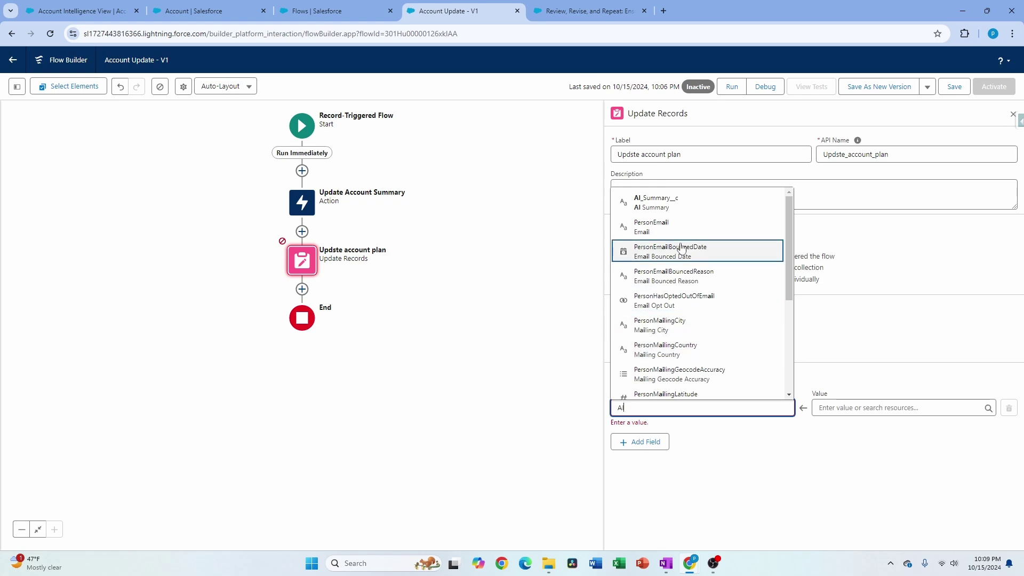
click(694, 206)
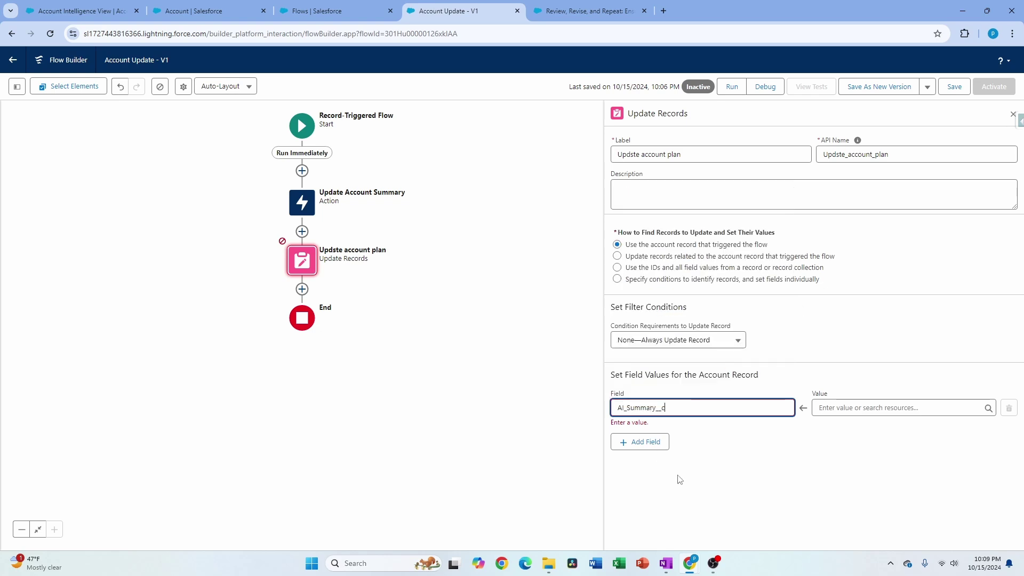
click(890, 409)
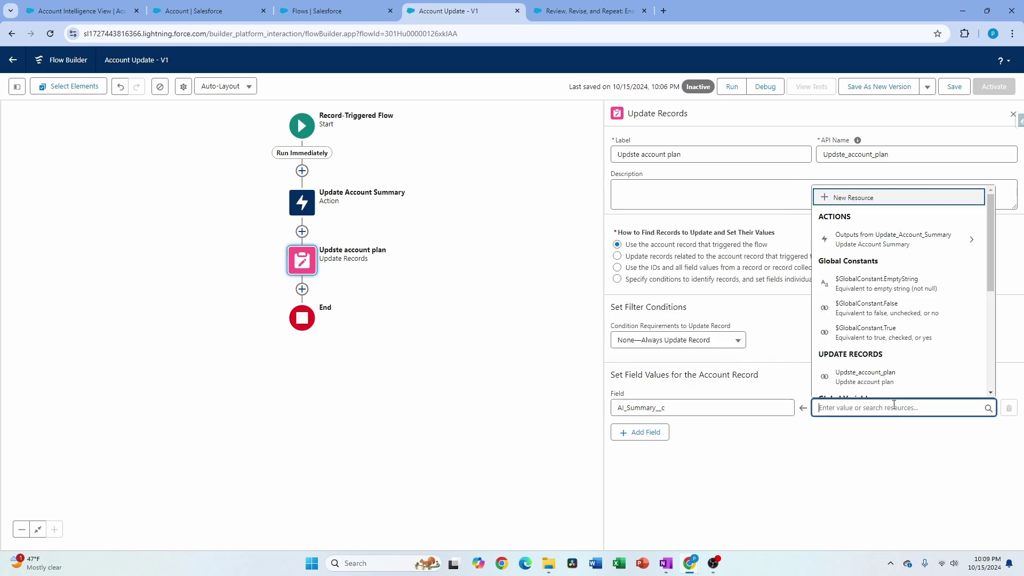
click(914, 235)
click(868, 435)
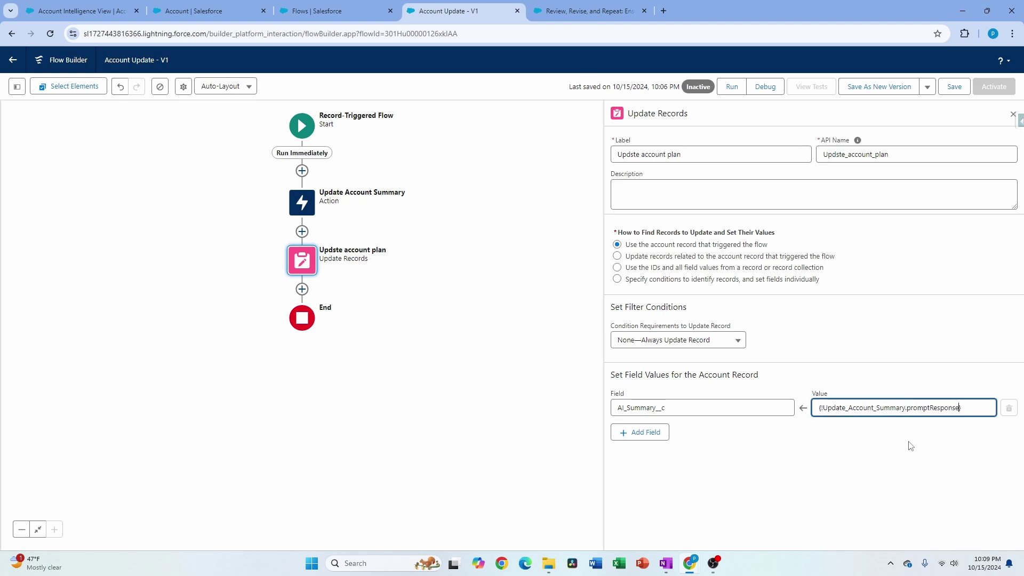
click(955, 88)
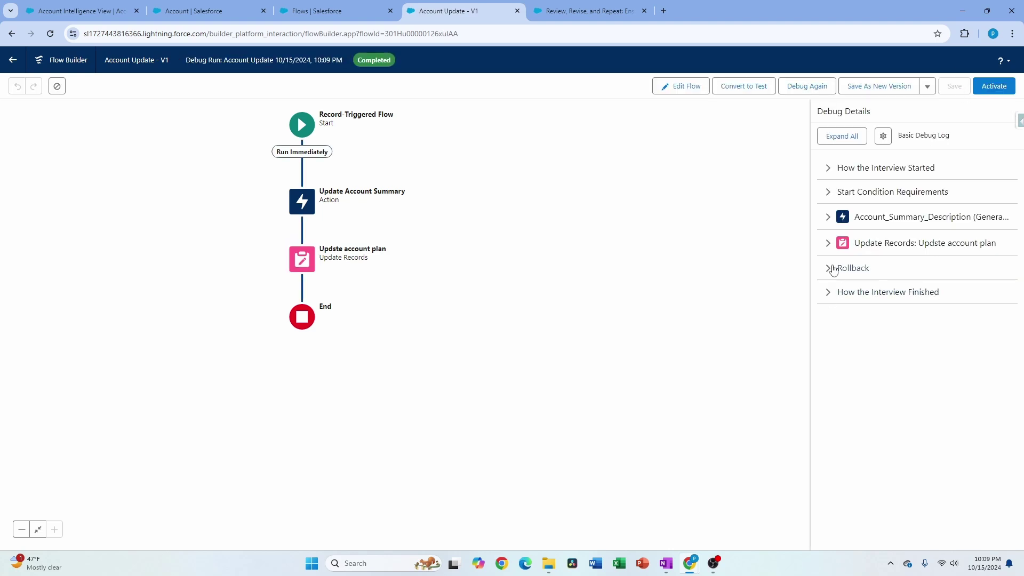
Step: Review the AI_Summary__c value in the Update Records debug details and activate the flow
click(834, 246)
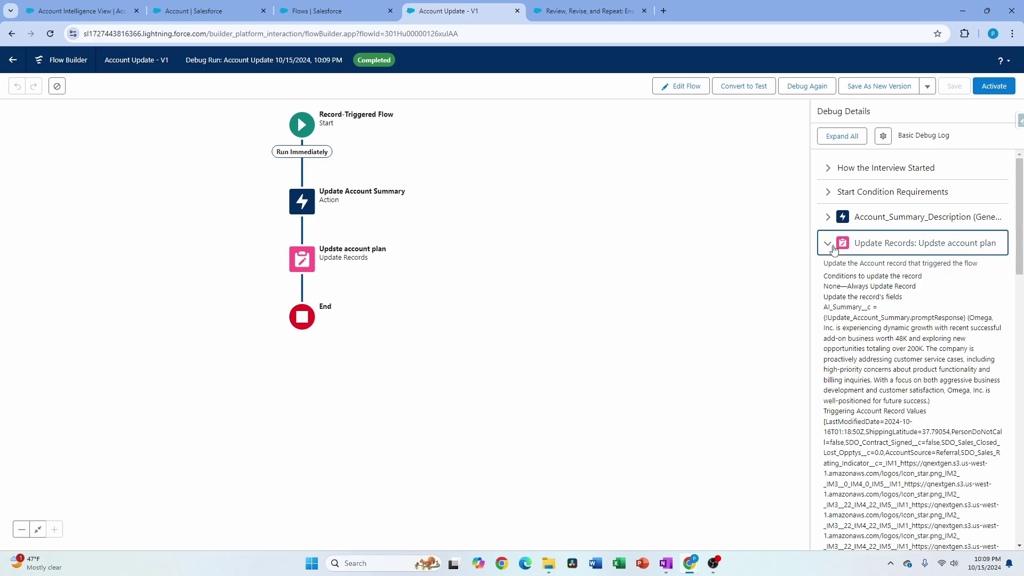
drag(1020, 266, 1022, 288)
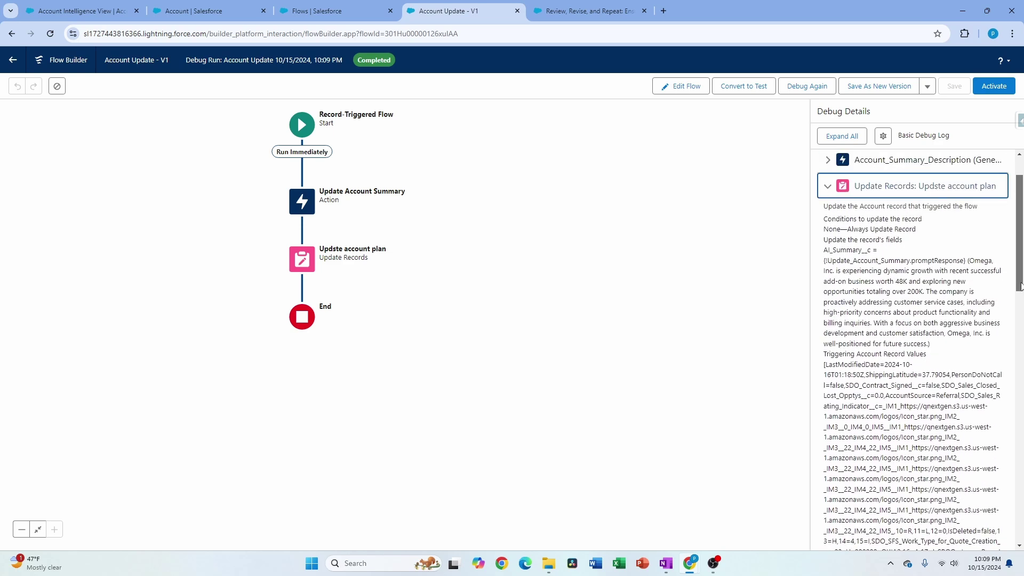
drag(824, 270, 931, 344)
click(1005, 90)
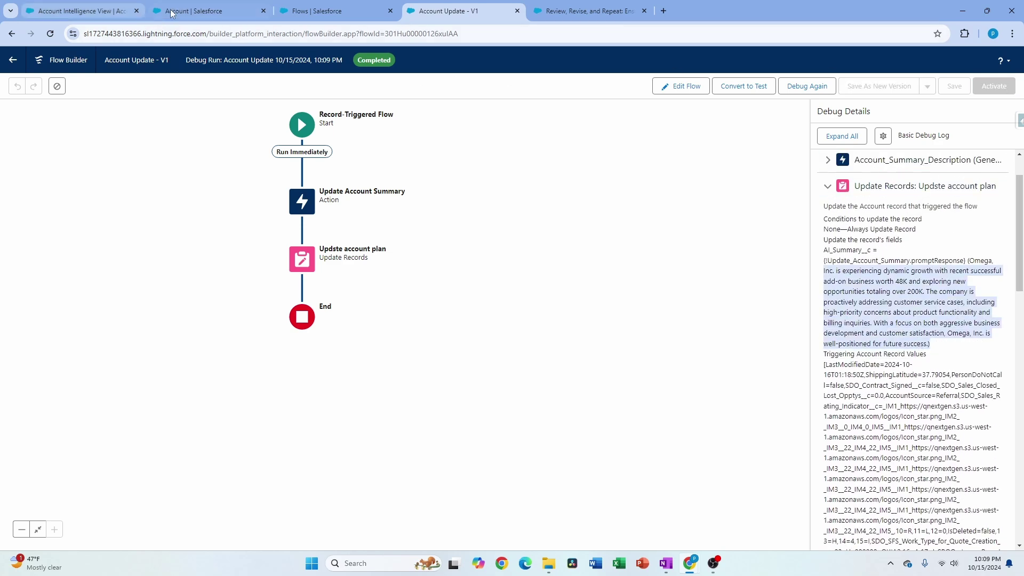
click(80, 11)
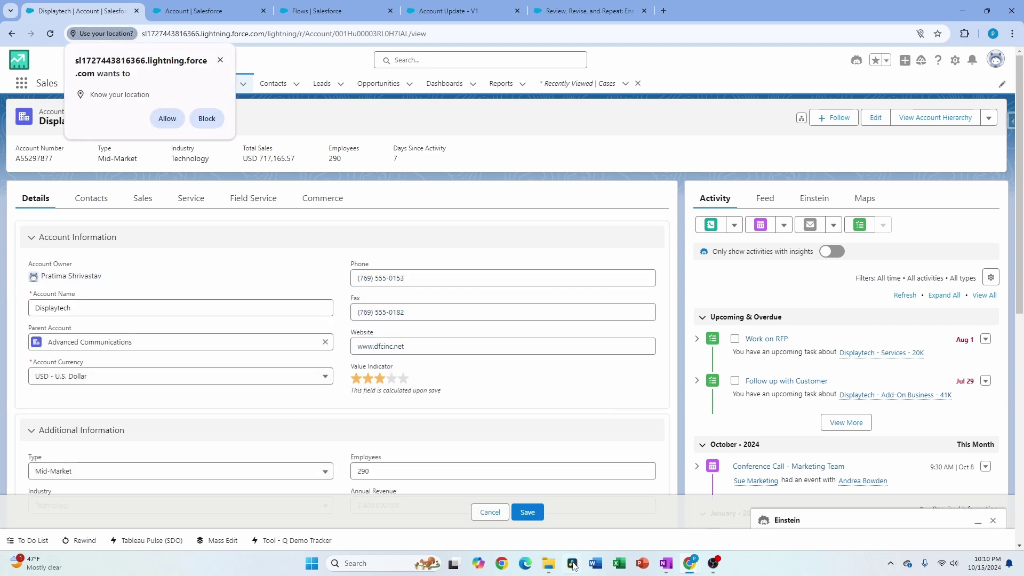
Step: Save the Displaytech account and review its generated AI Summary paragraph
scroll(443, 448, down, 10)
click(528, 513)
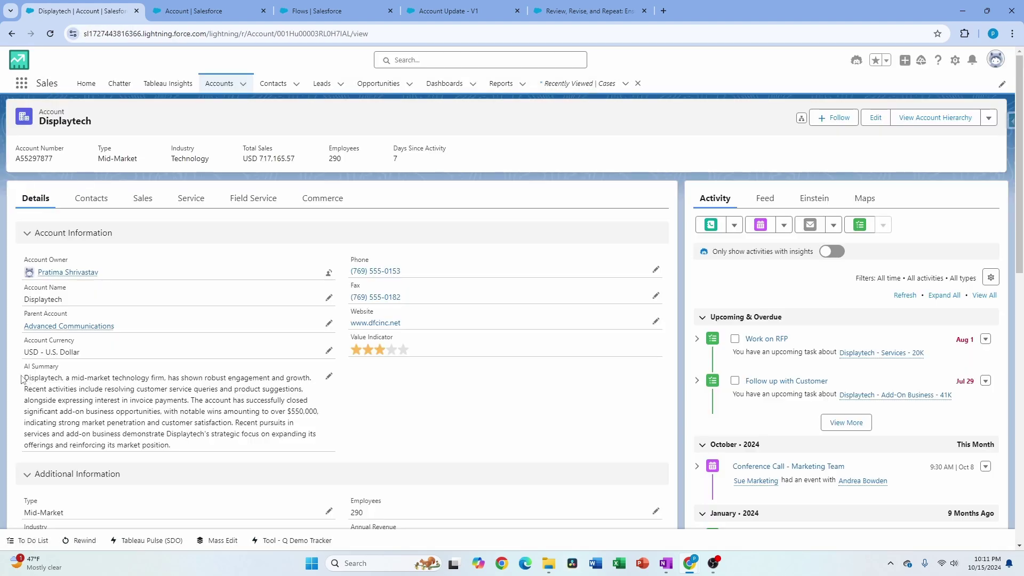
drag(23, 375, 178, 450)
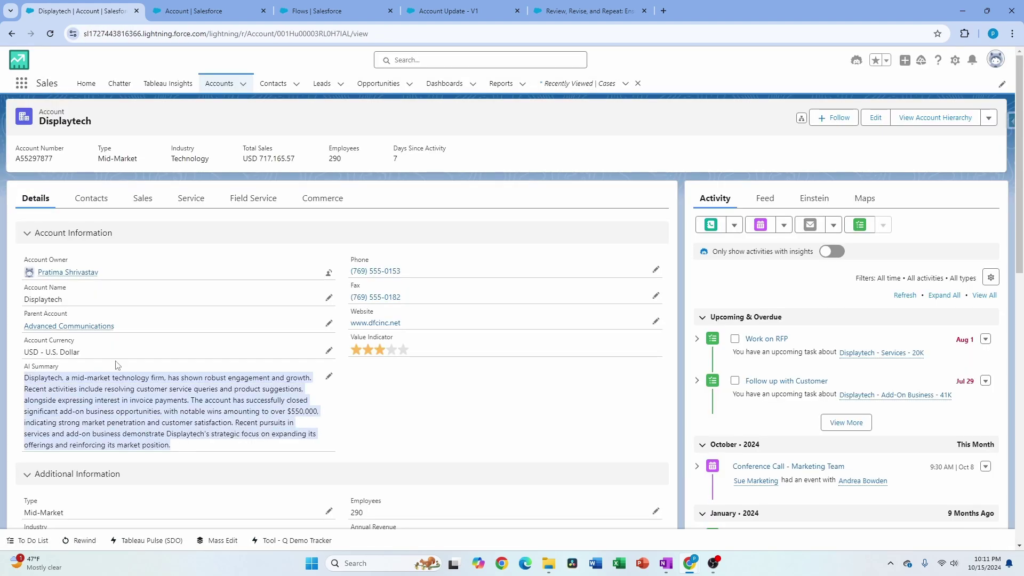
mouse_move(69, 326)
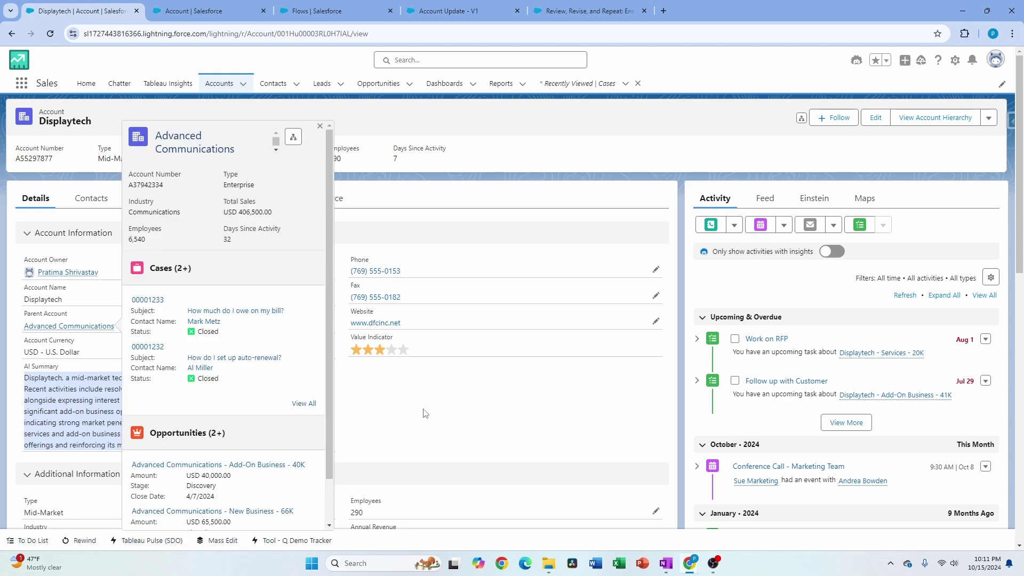
click(377, 387)
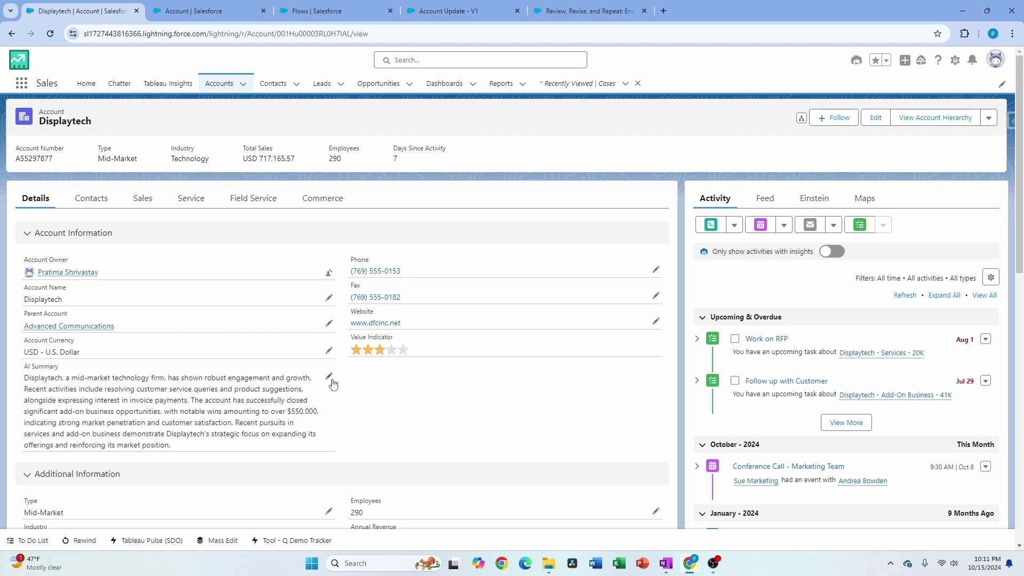